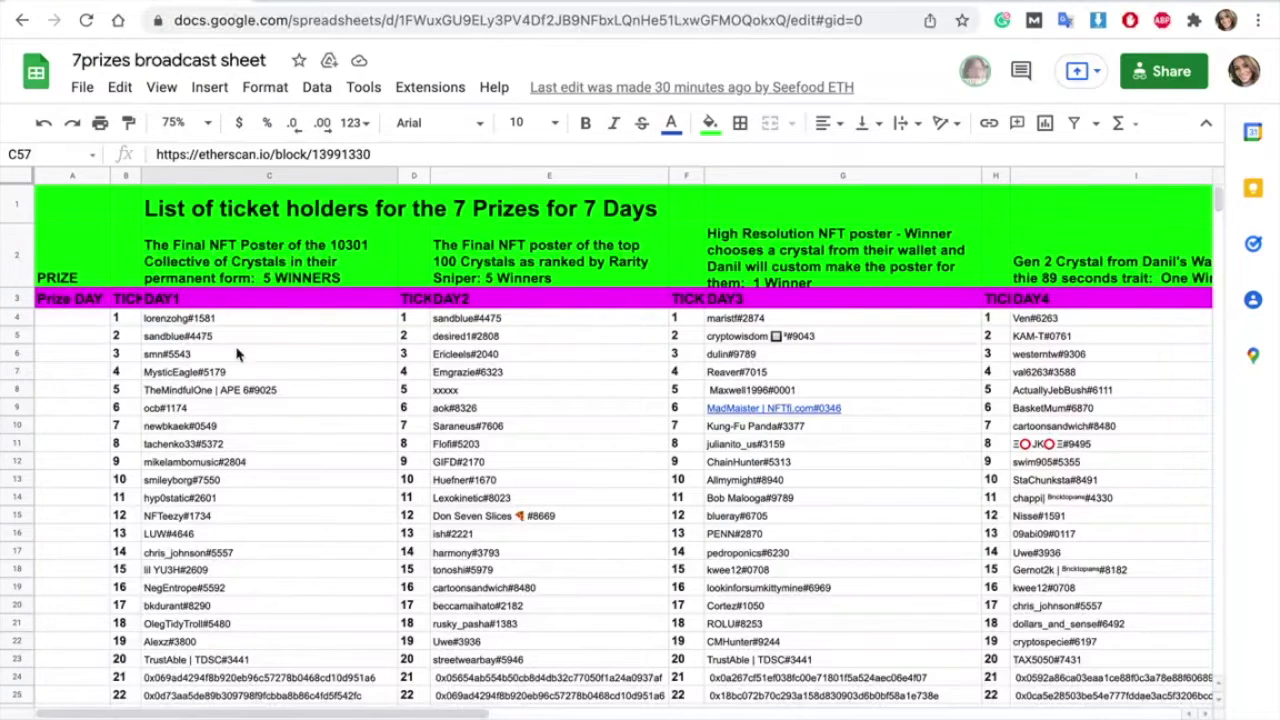
Review the Day 1 prize description and the ticket holders listed beneath it in the 7prizes broadcast sheet
scroll(288, 348, "down", 1)
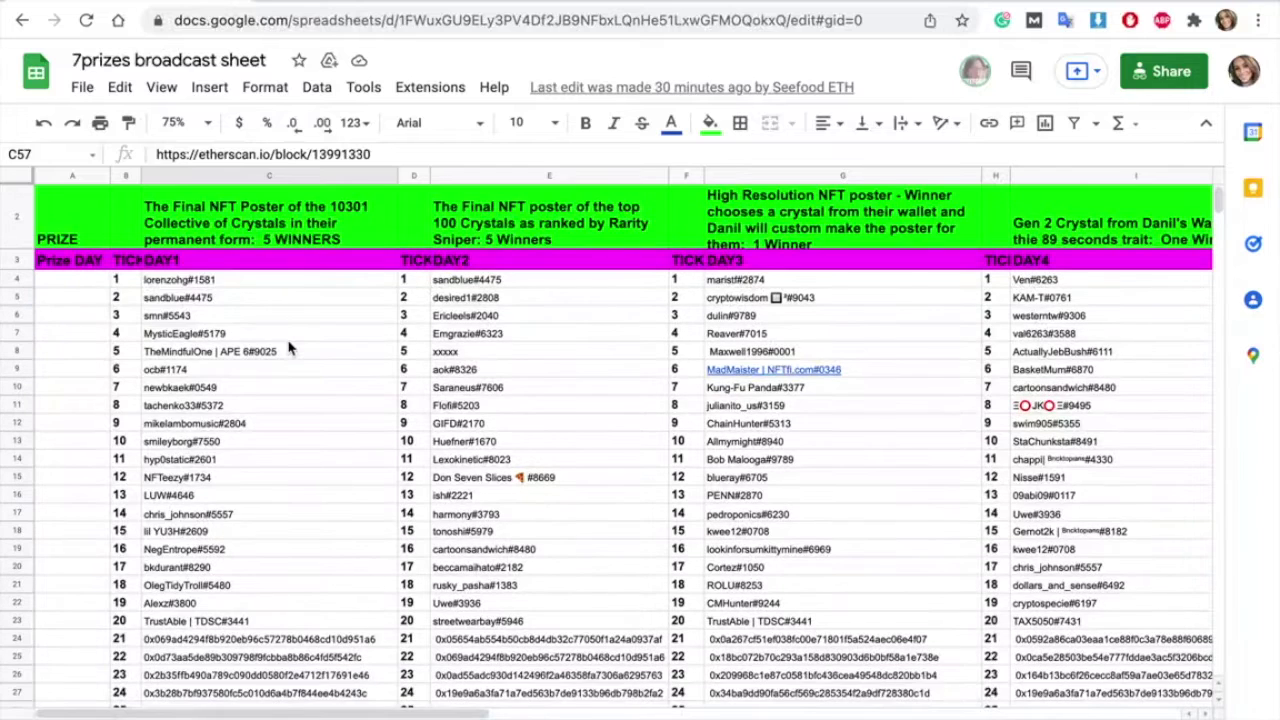
scroll(364, 404, "up", 1)
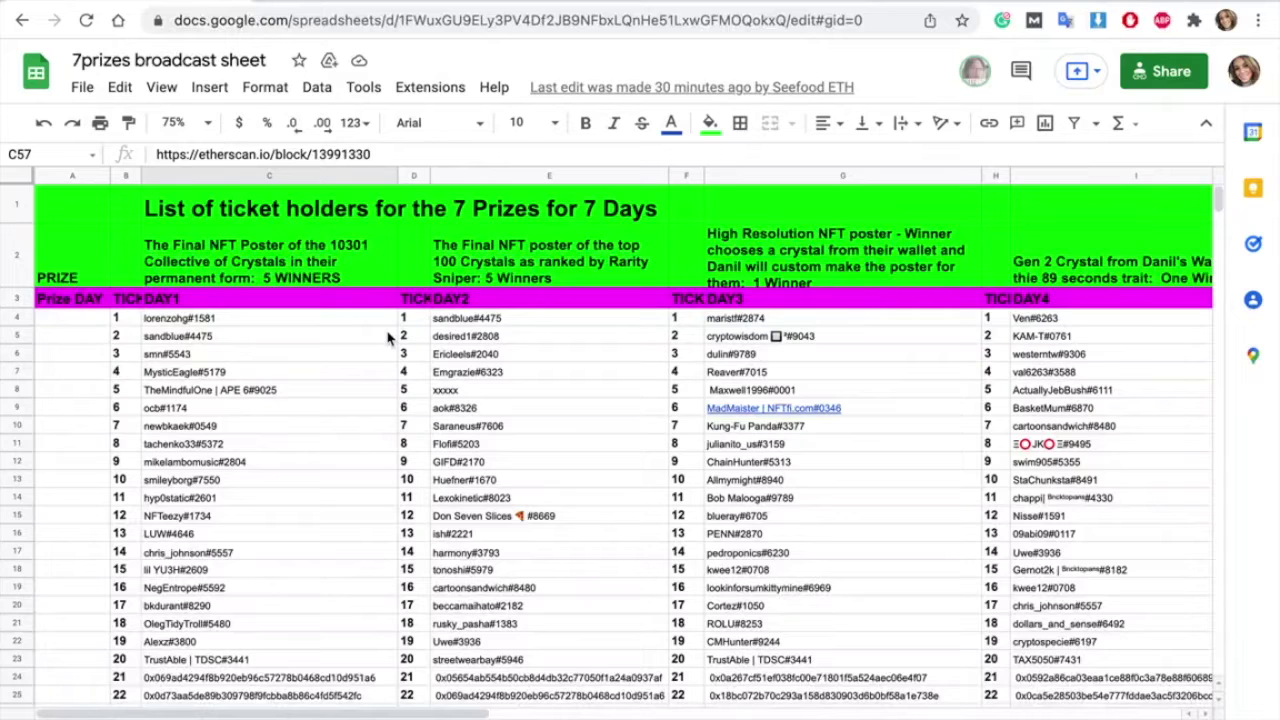
left_click(568, 278)
left_click(315, 272)
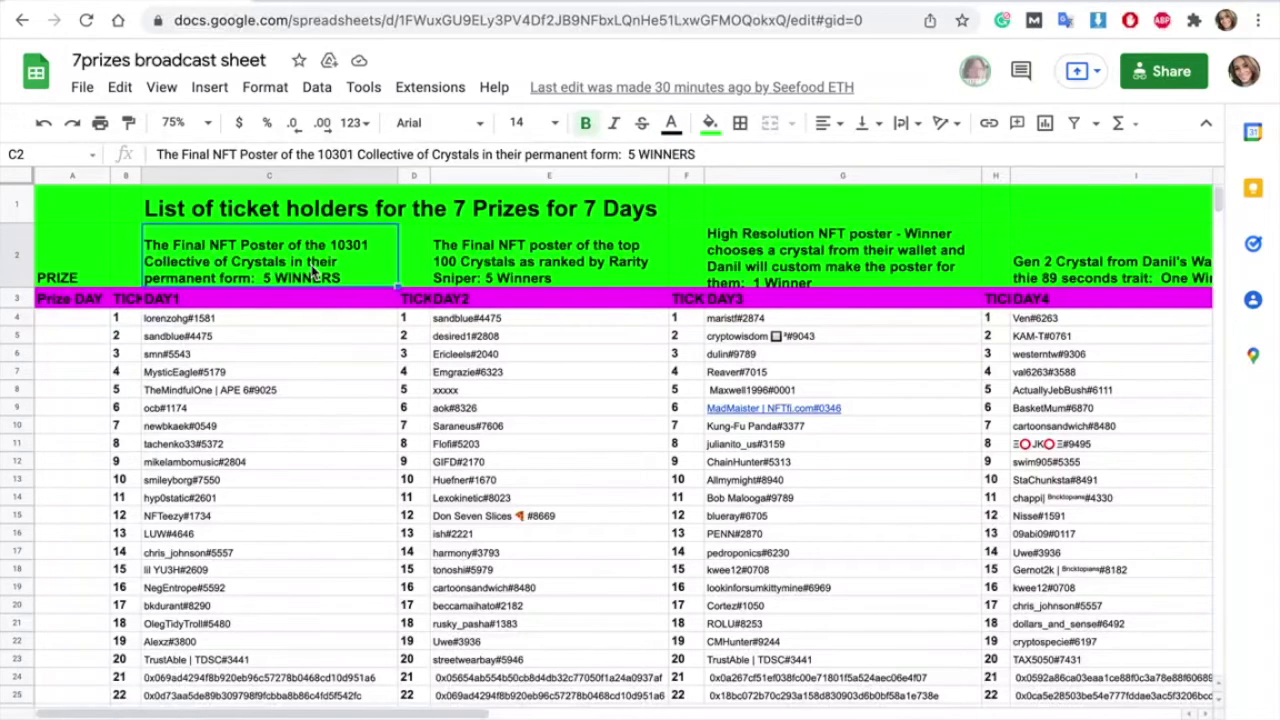
left_click(330, 381)
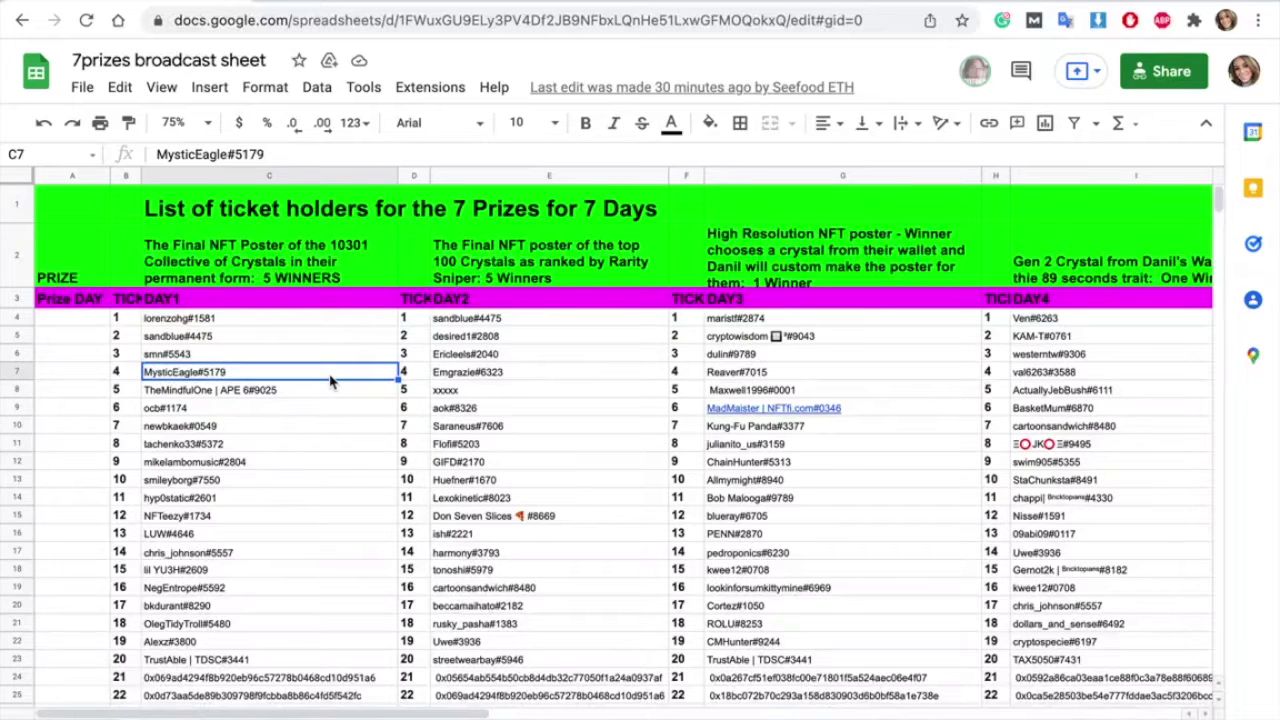
left_click(333, 255)
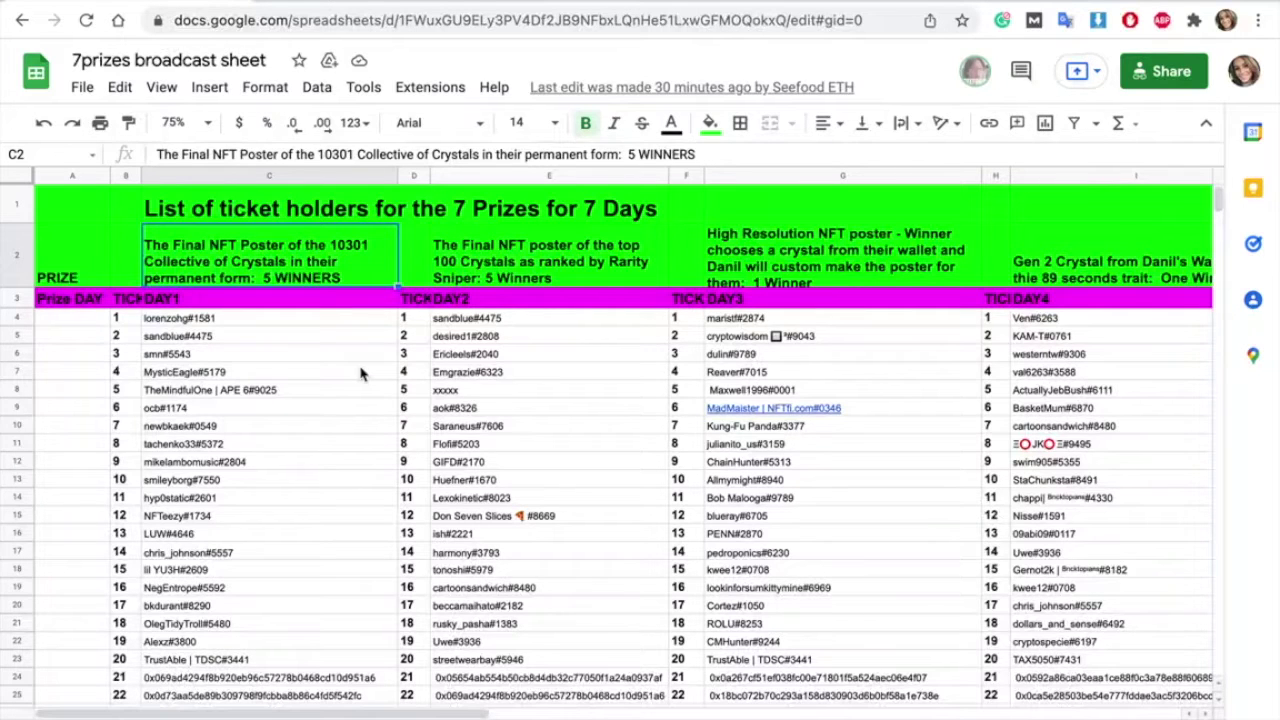
left_click(362, 373)
Open the Etherscan page for block 13991330 from the link below the Day 1 ticket list
scroll(362, 373, "down", 3)
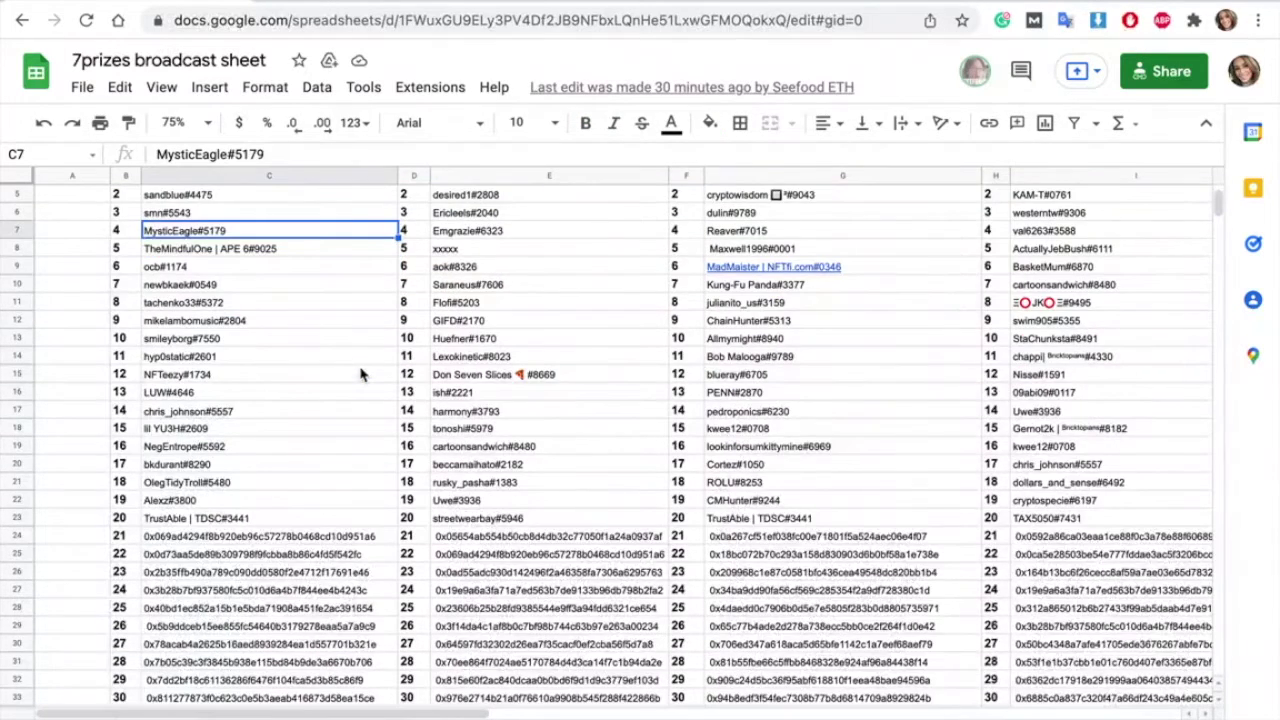
scroll(362, 373, "down", 5)
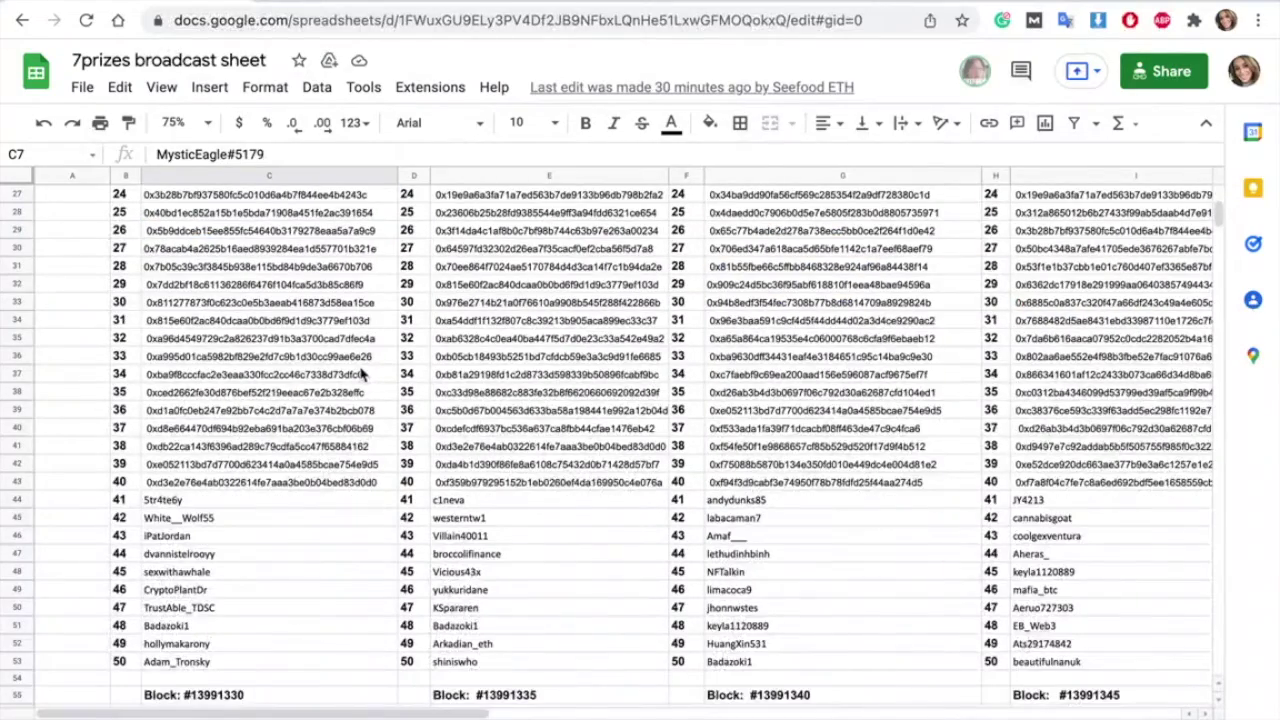
scroll(362, 373, "down", 3)
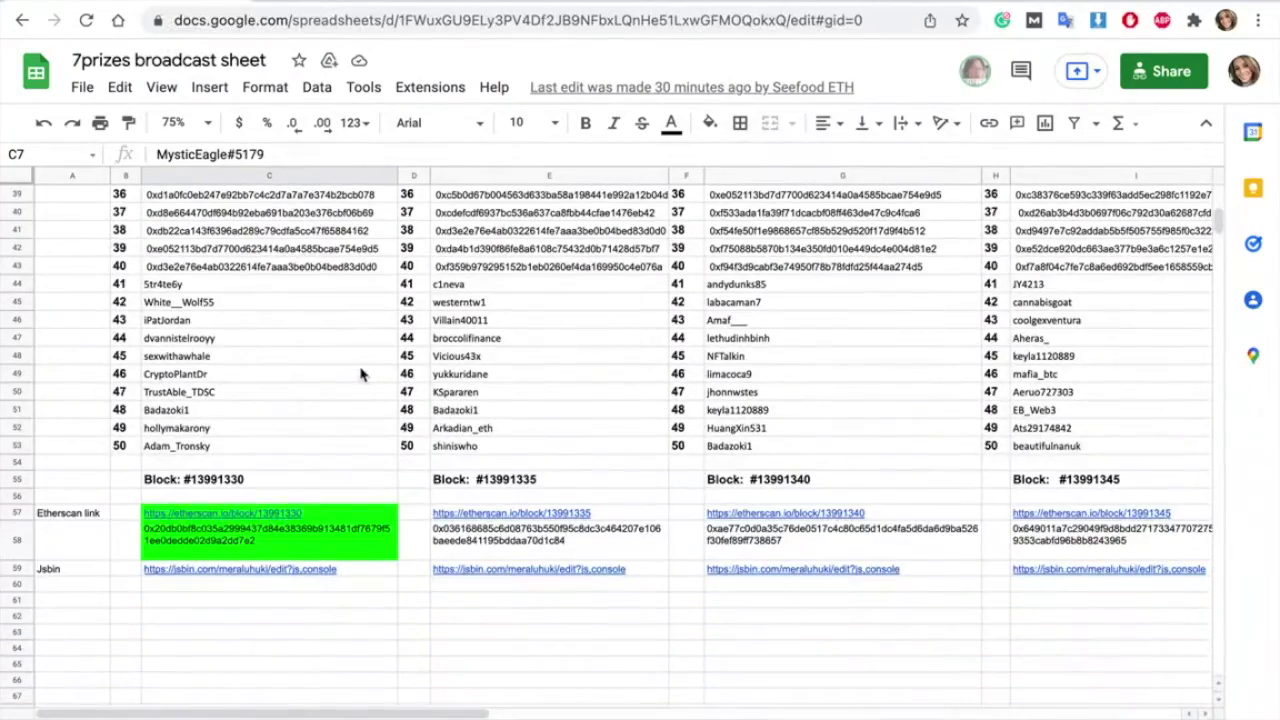
left_click(208, 512)
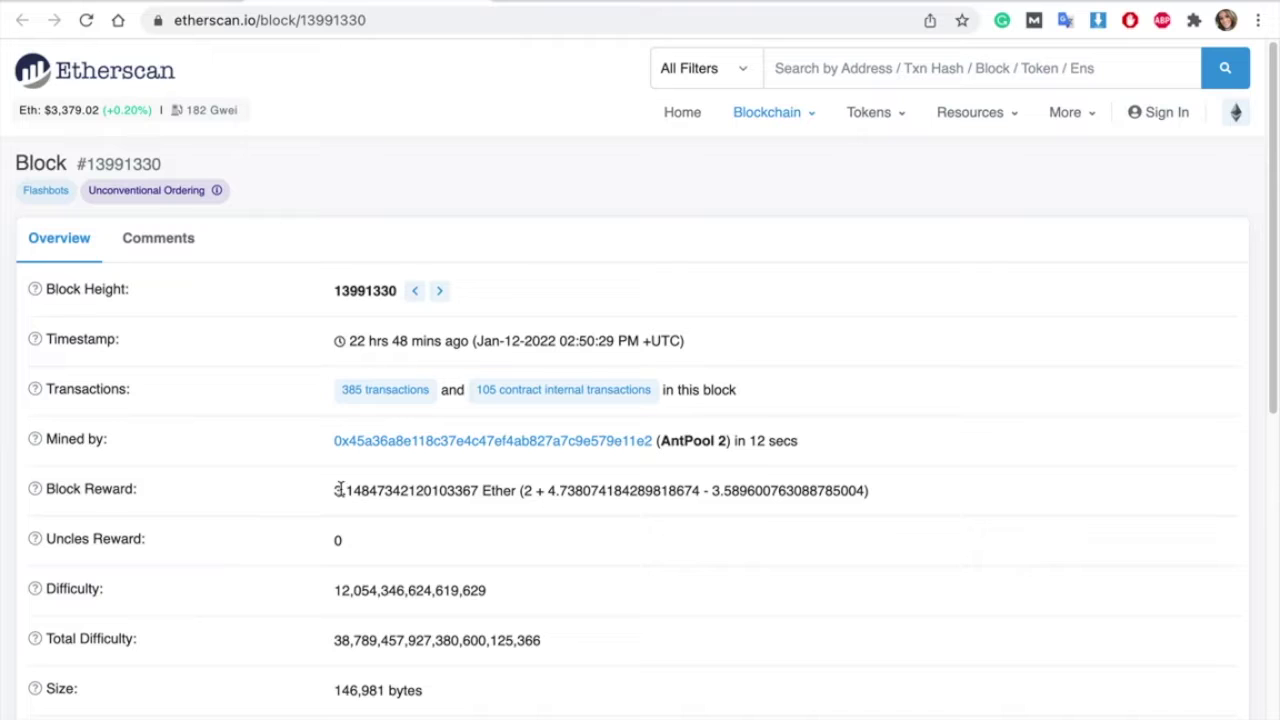
Expand the additional details of block 13991330 and select its full hash value
scroll(338, 490, "down", 5)
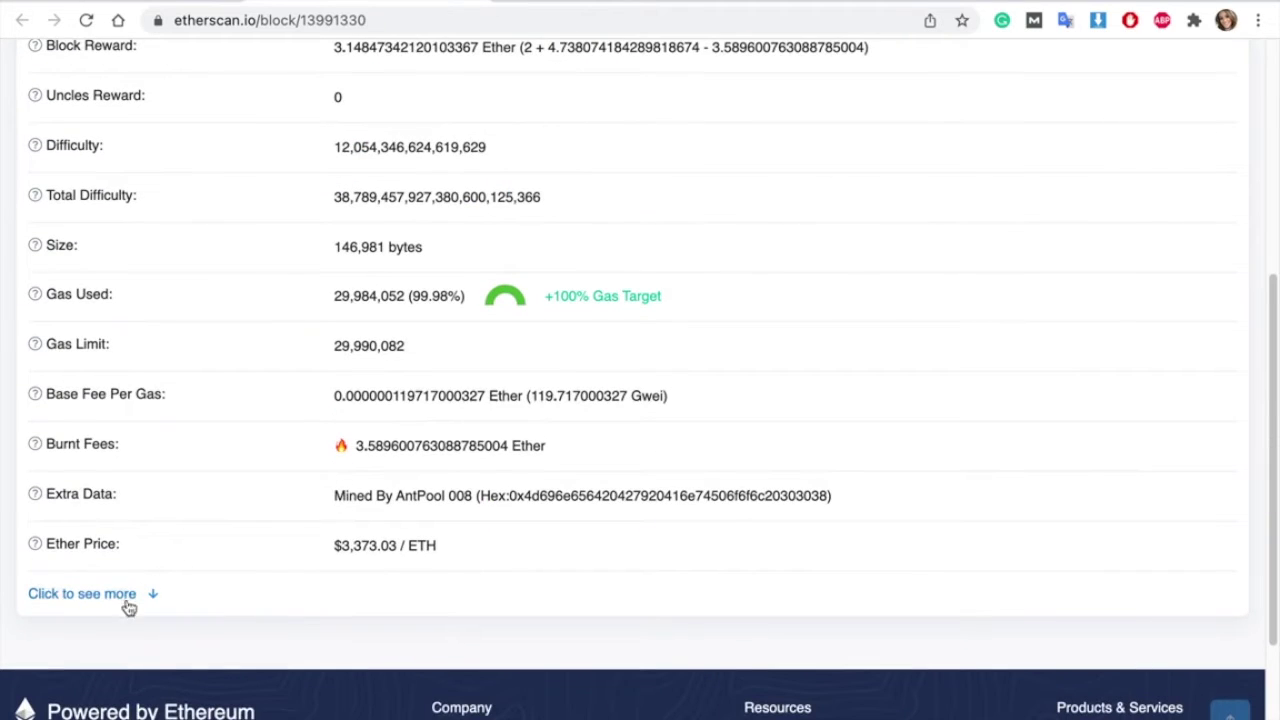
left_click(121, 596)
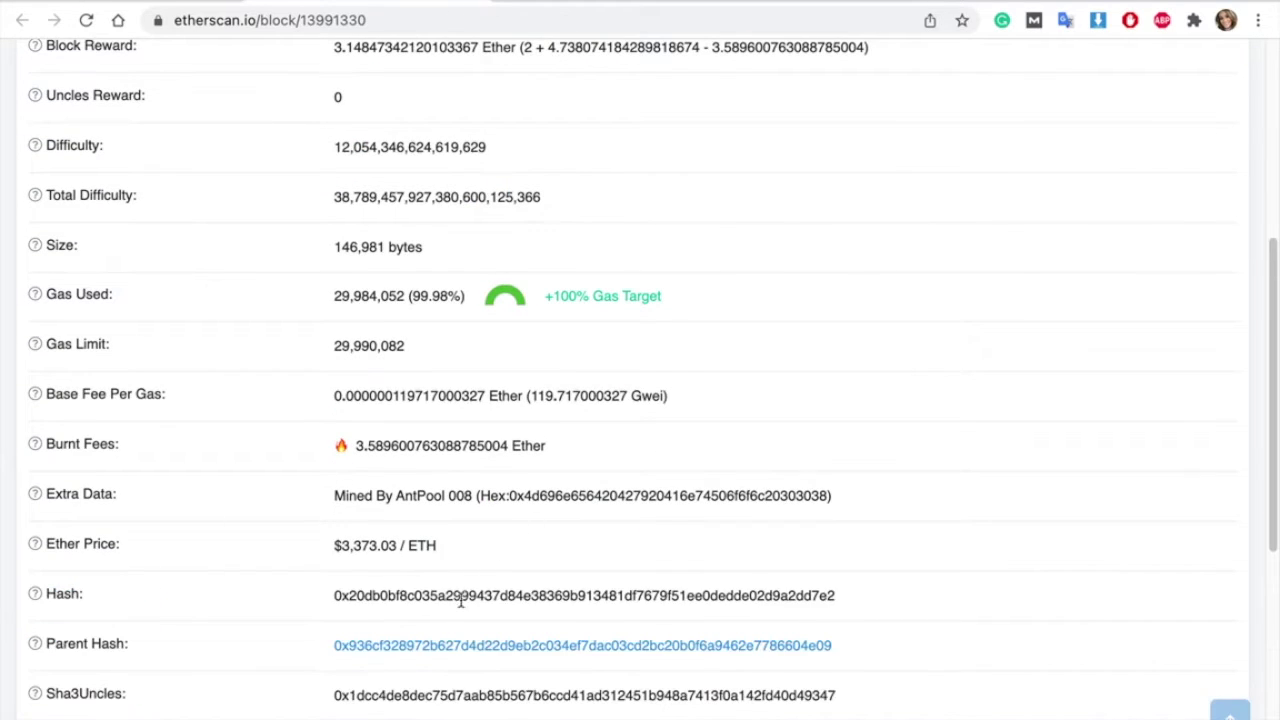
double_click(458, 600)
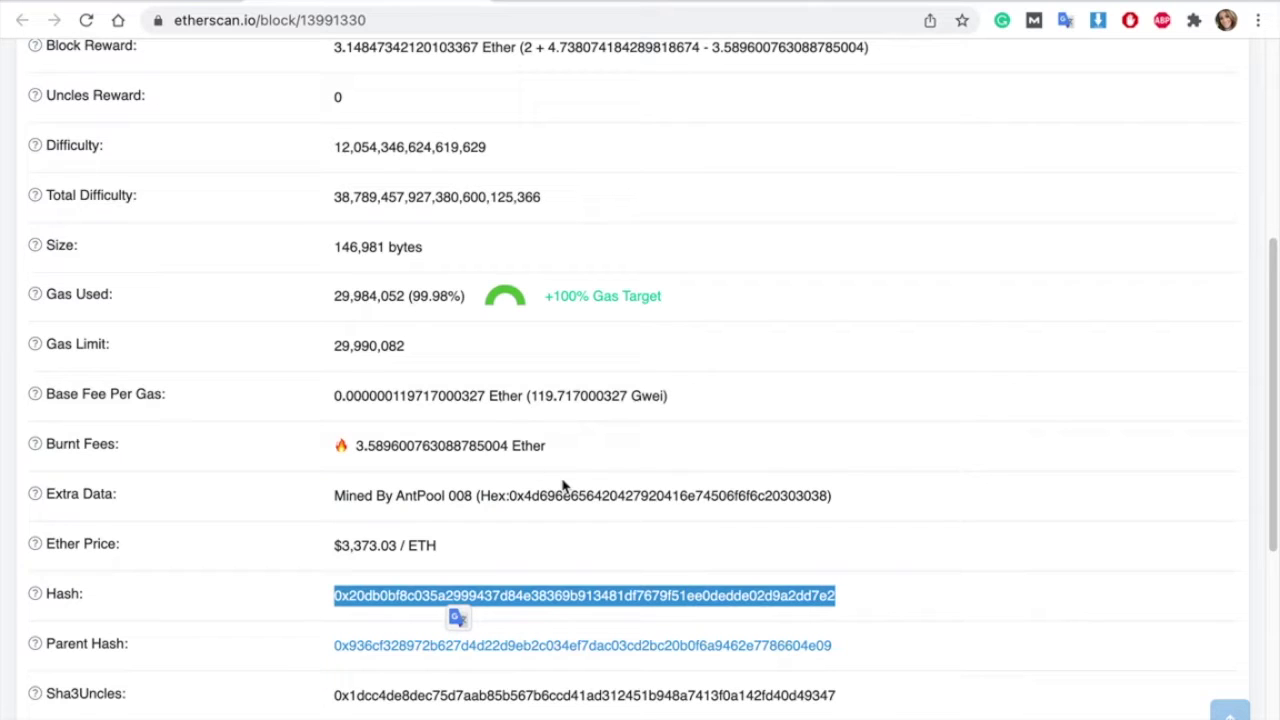
Switch to JS Bin and run the ogWinners script with 50 participants, 5 slots and block 13991330's hash as seed
key("ctrl+Right")
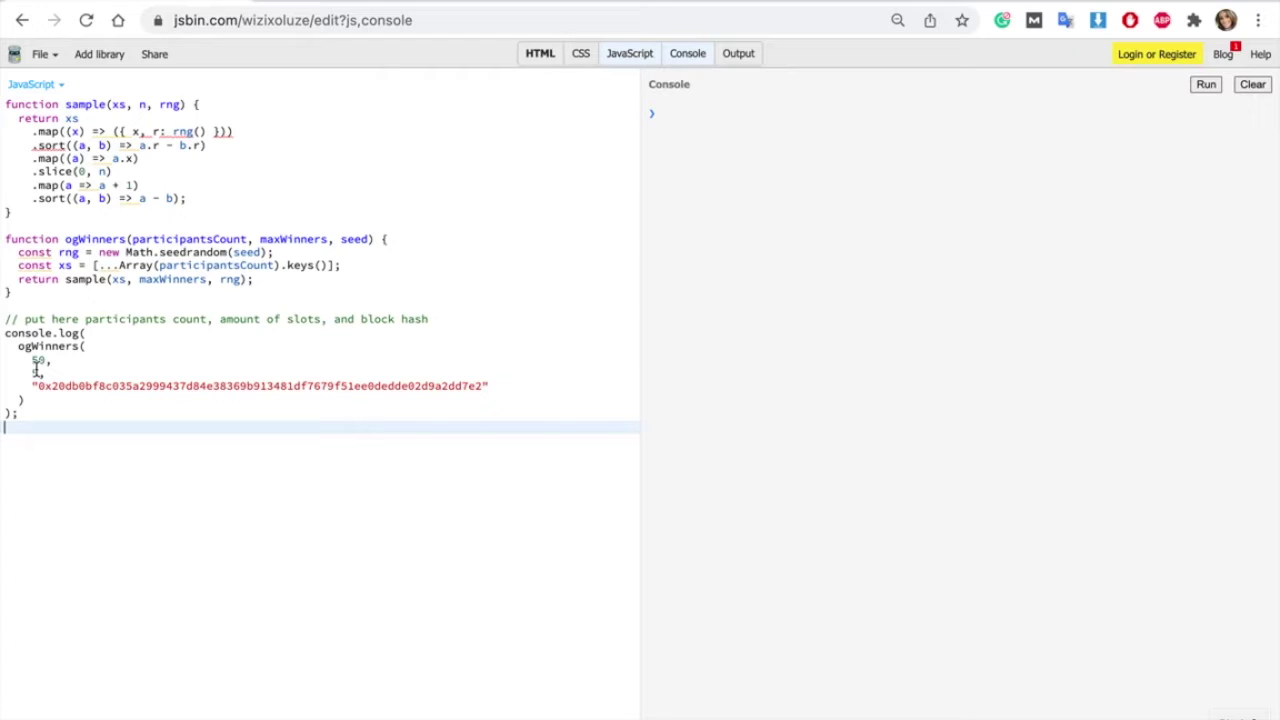
double_click(148, 381)
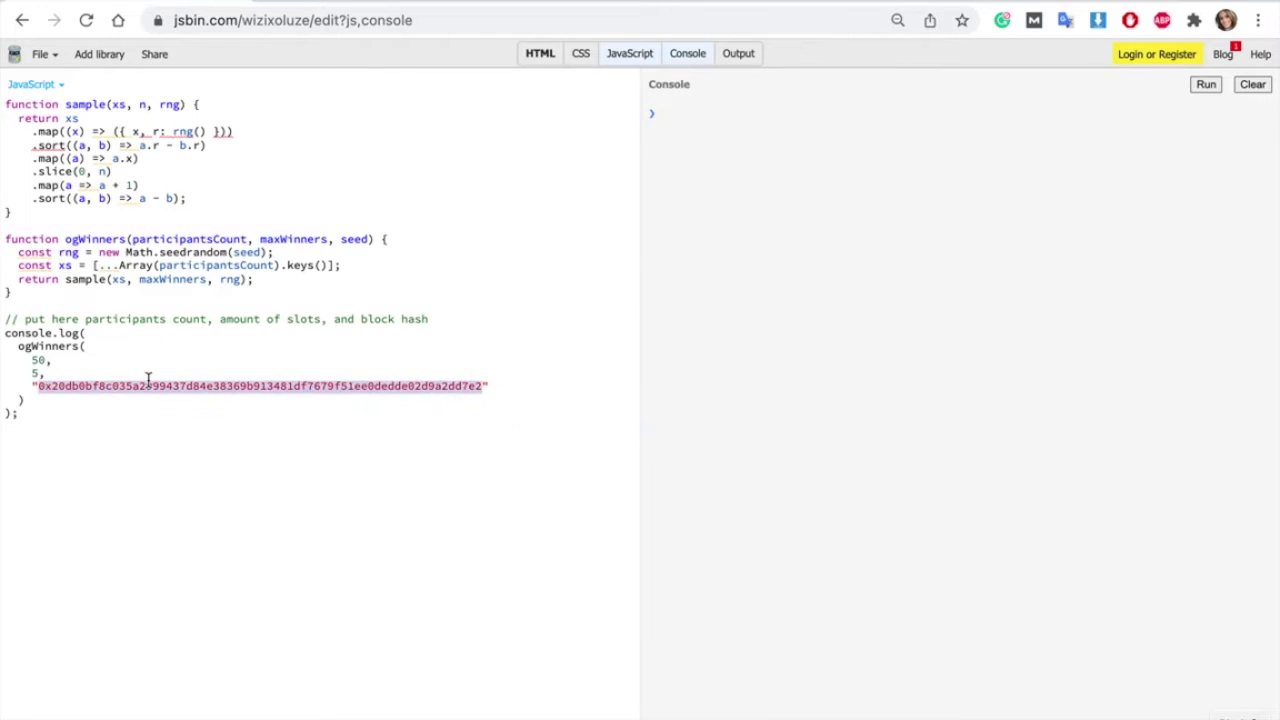
key("Right")
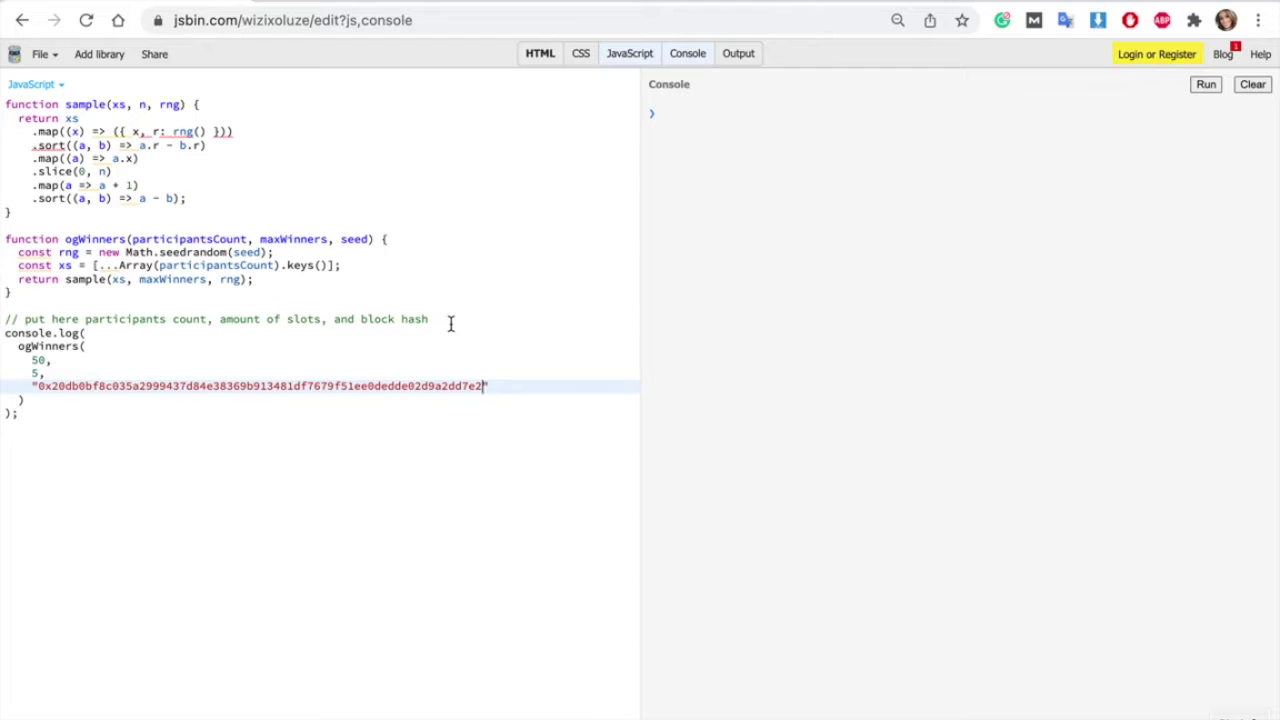
left_click(1206, 88)
Switch back to the Google Sheets copy with highlighted winners and examine the winning ticket rows in the Day 1 column
key("ctrl+Left")
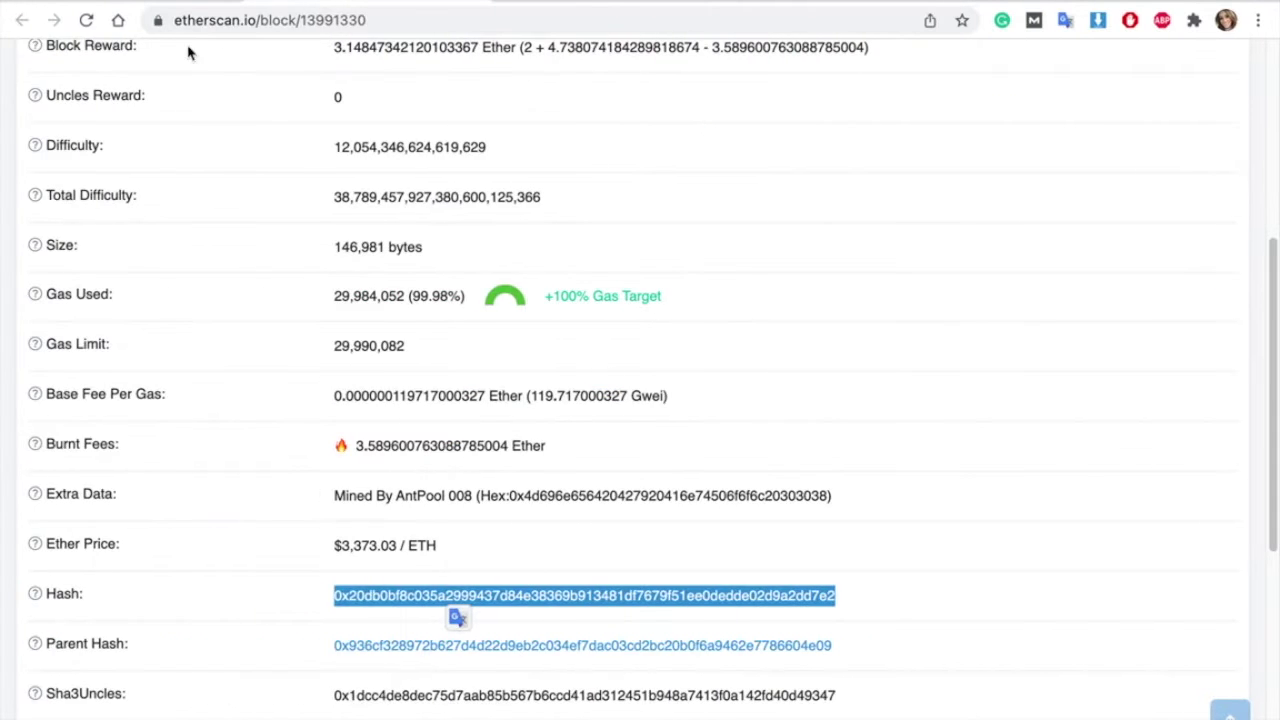
key("ctrl+Left")
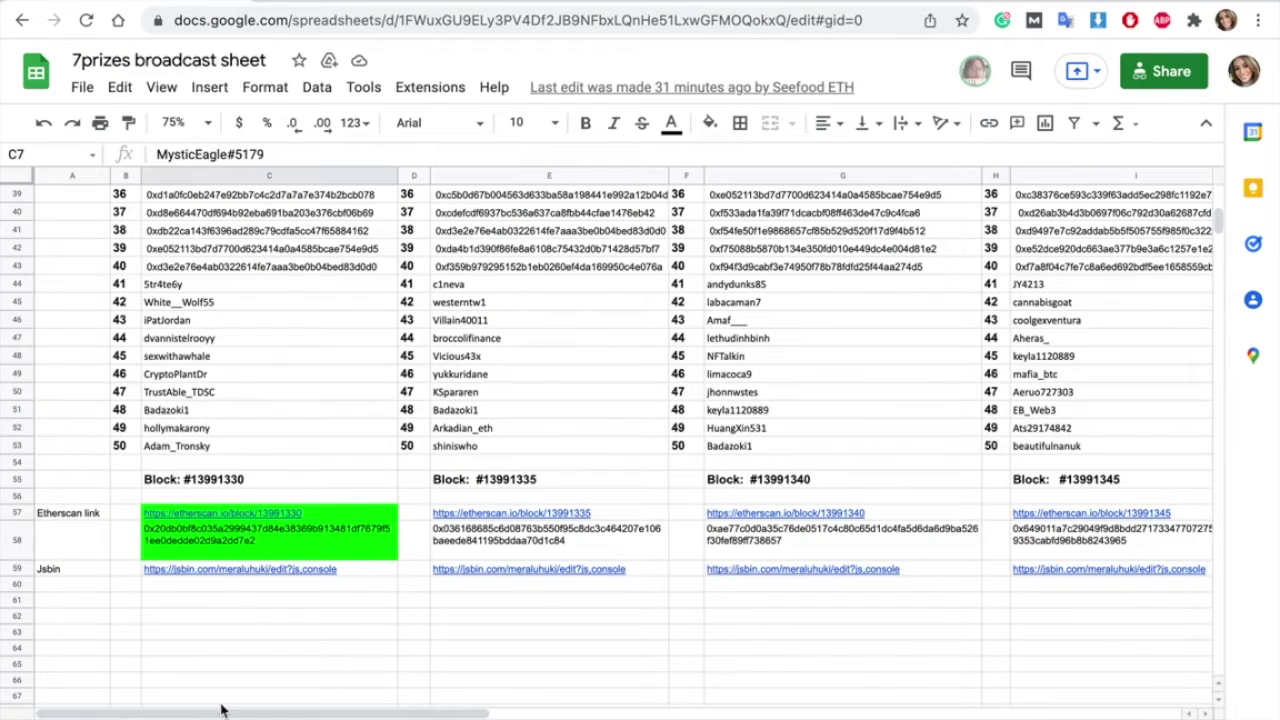
key("ctrl+Left")
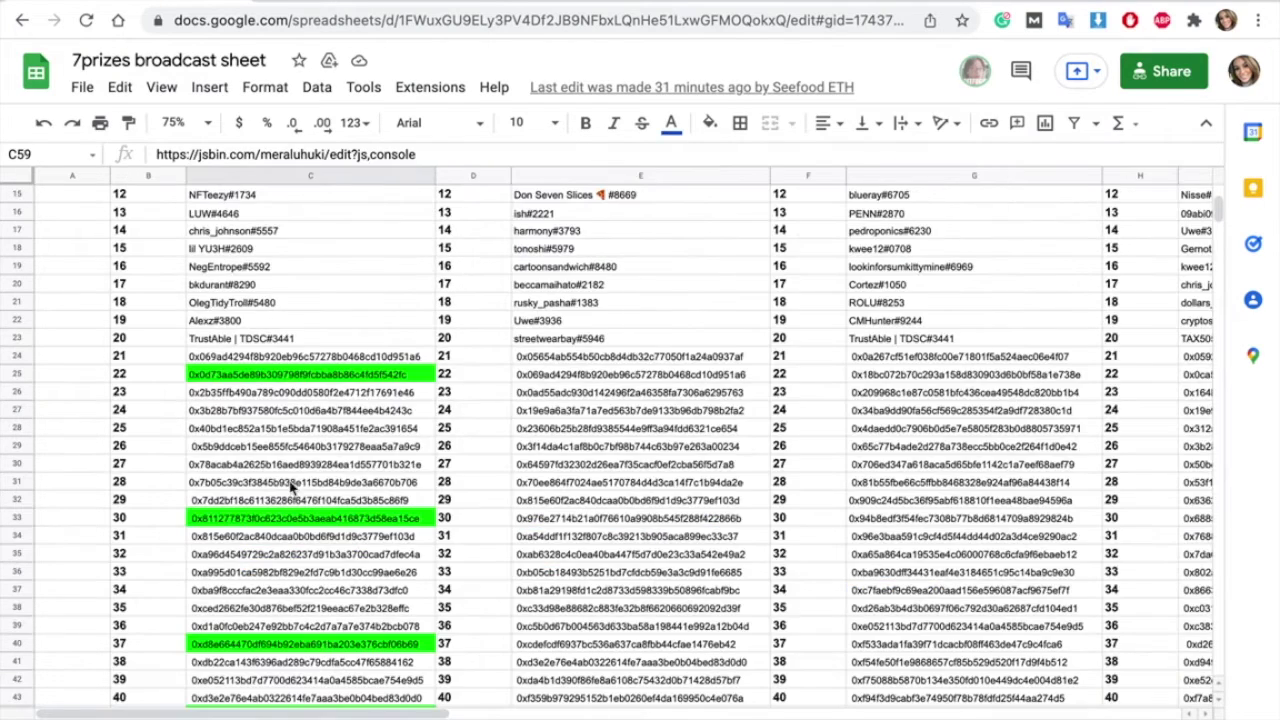
scroll(318, 432, "up", 3)
scroll(318, 432, "up", 2)
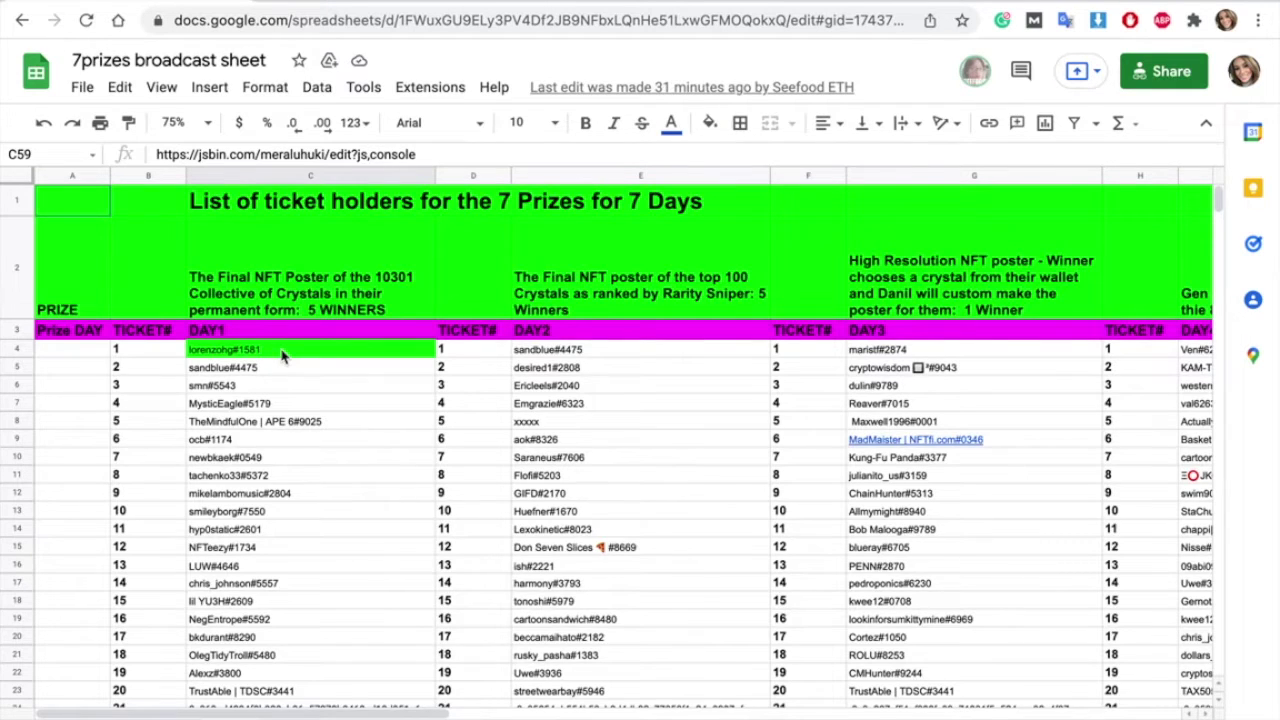
scroll(281, 355, "down", 5)
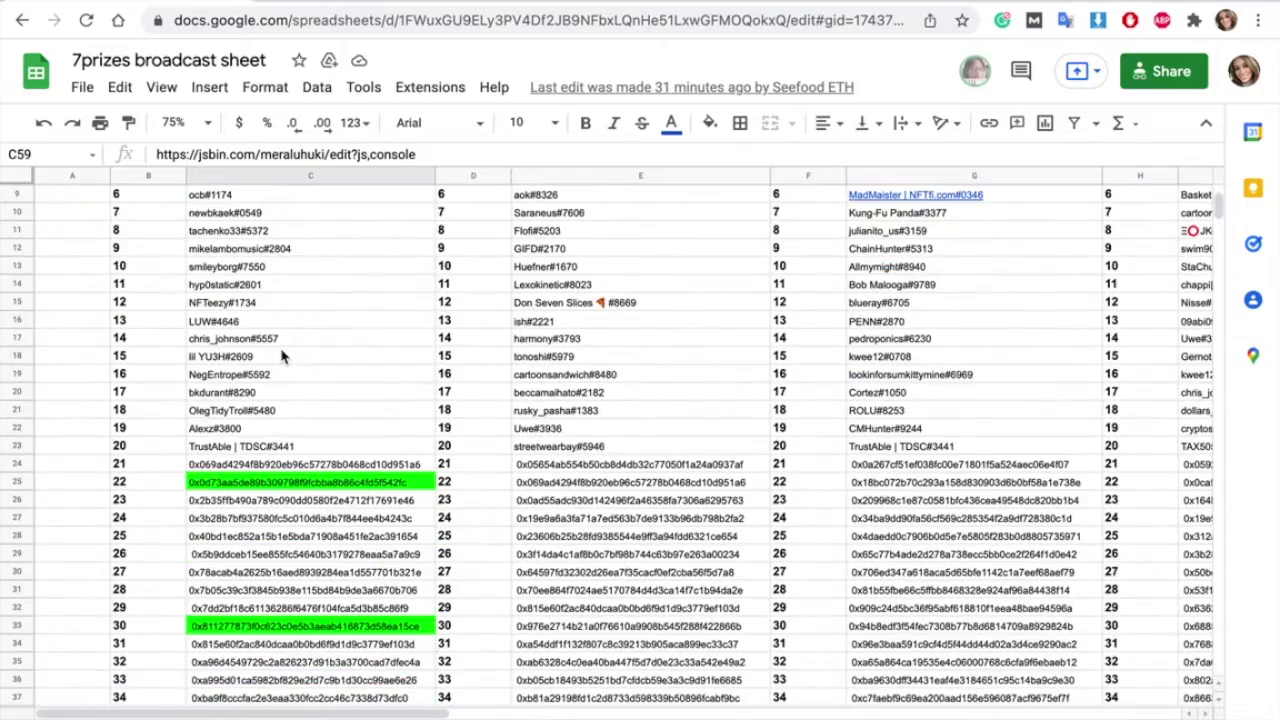
scroll(281, 355, "down", 2)
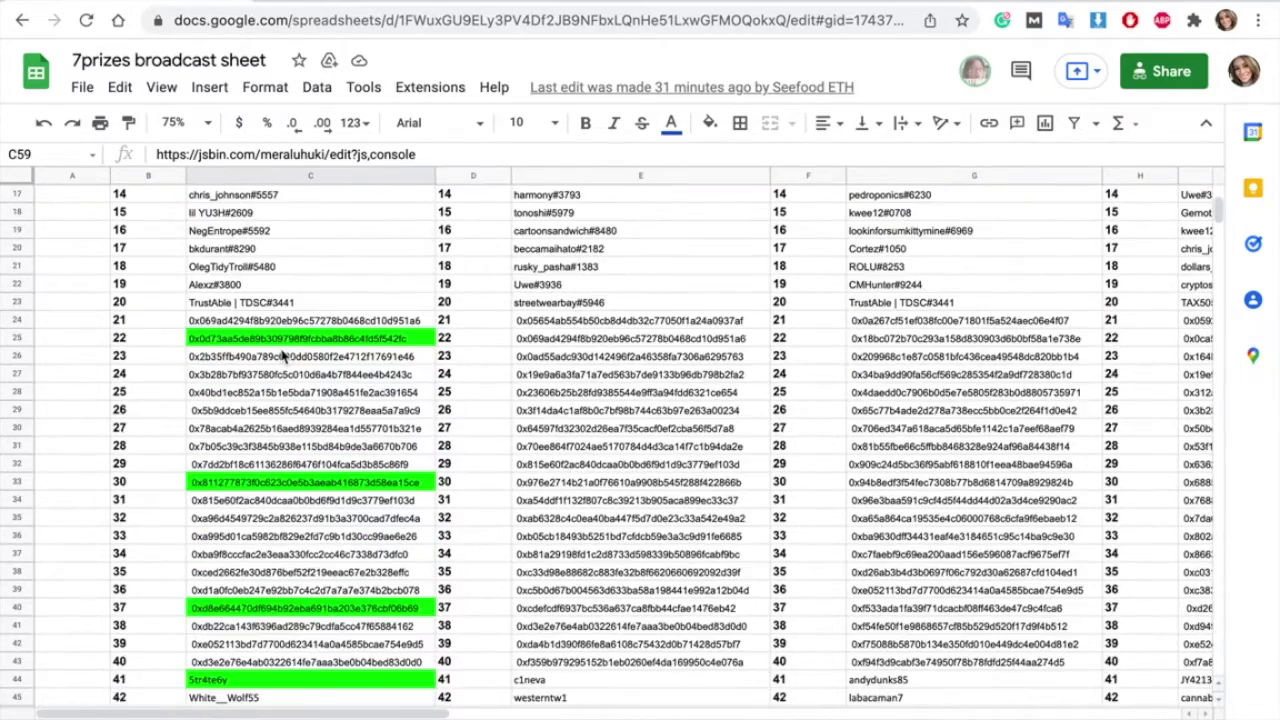
scroll(283, 355, "down", 3)
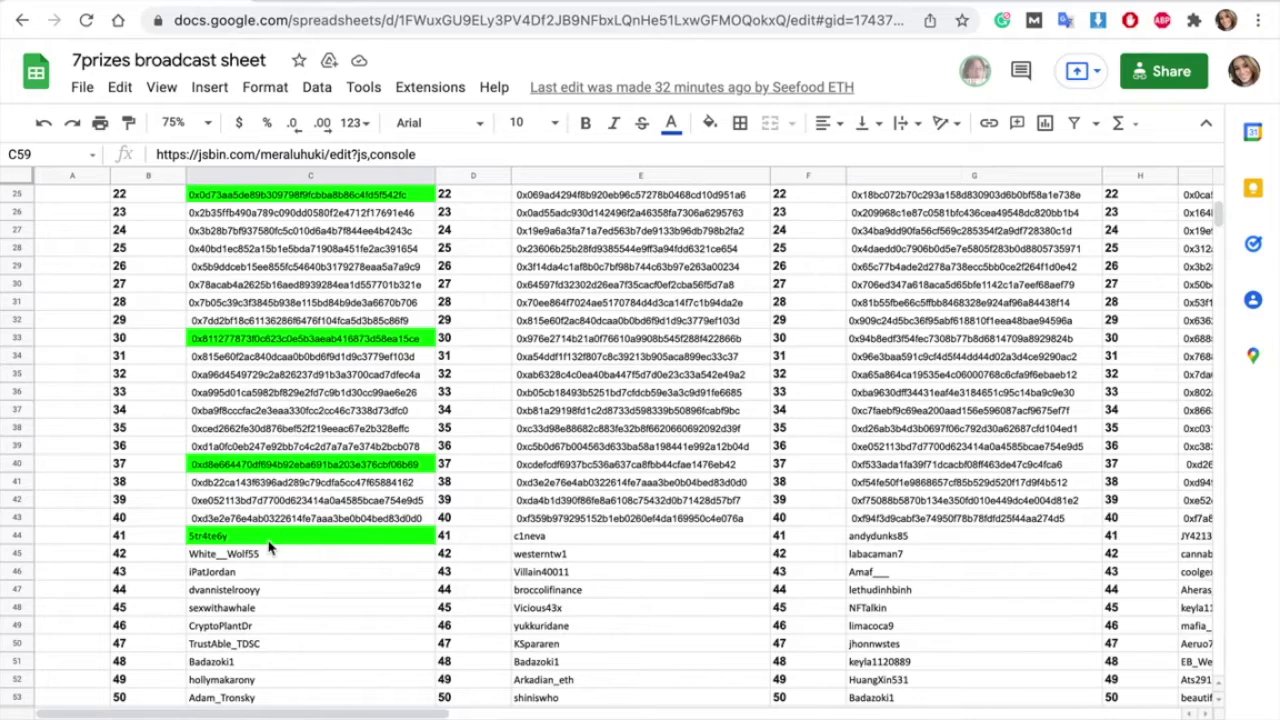
scroll(268, 547, "up", 5)
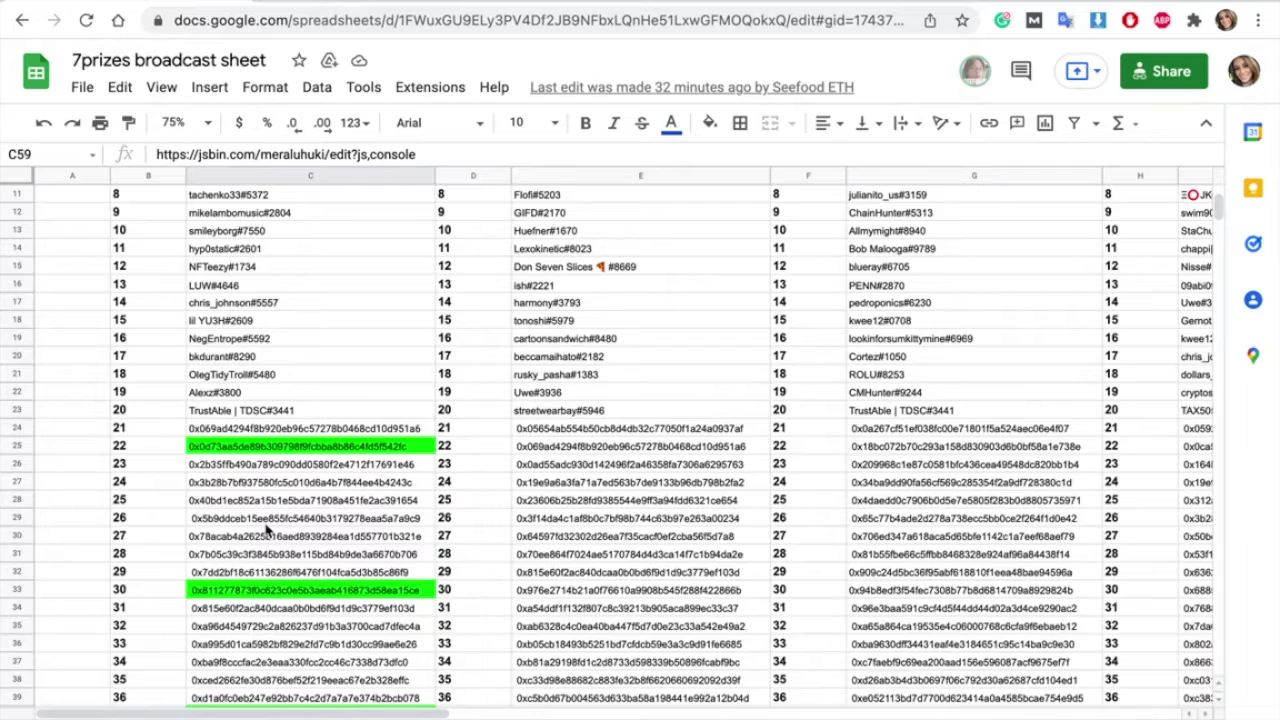
scroll(268, 530, "up", 3)
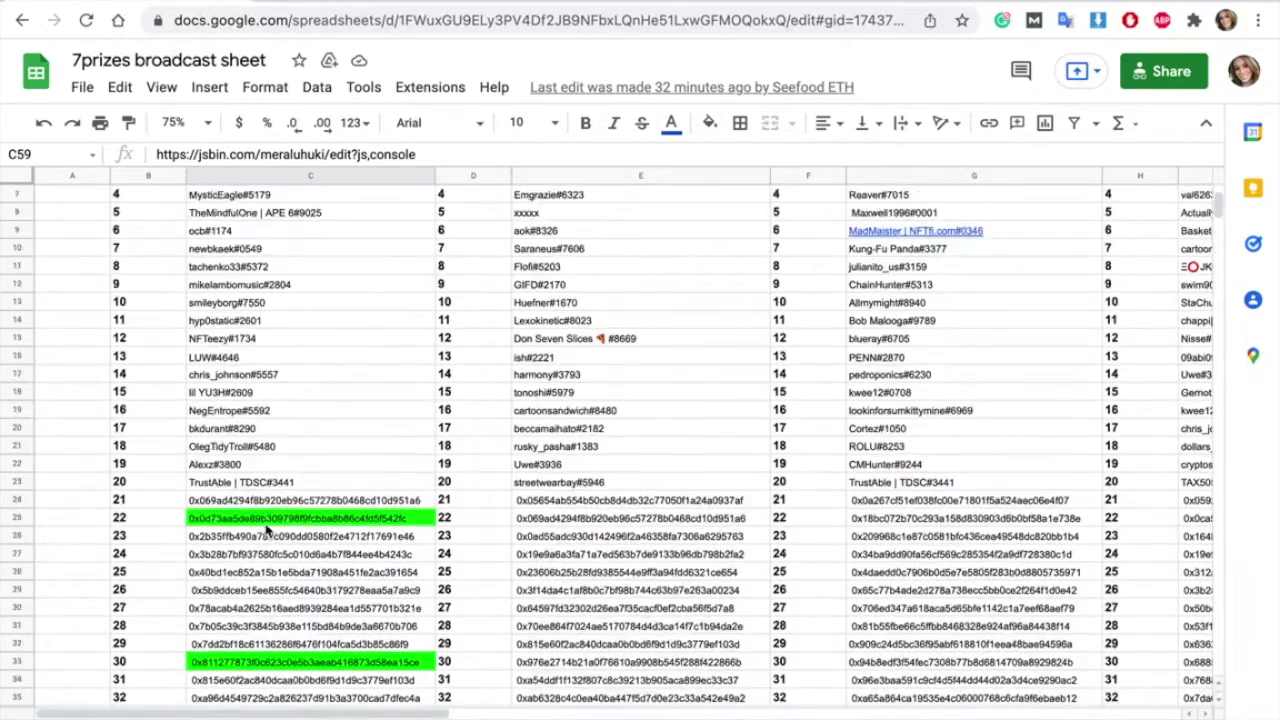
scroll(268, 530, "down", 3)
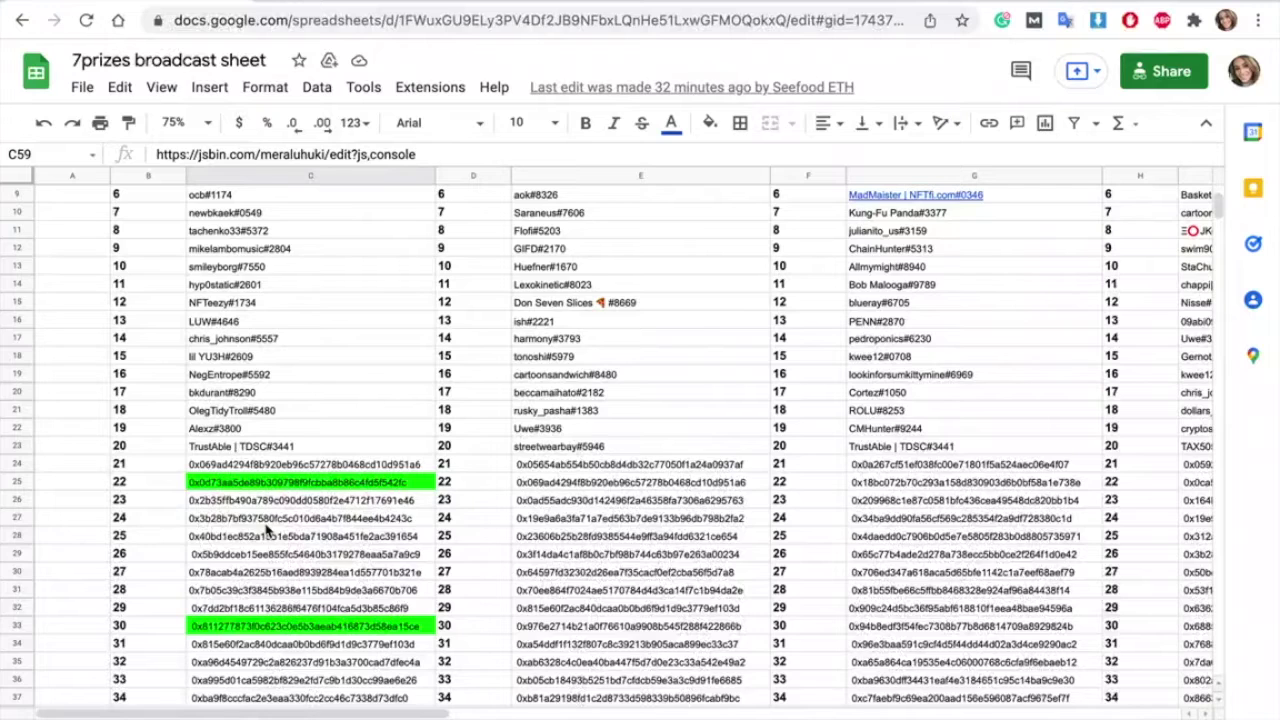
scroll(268, 530, "up", 3)
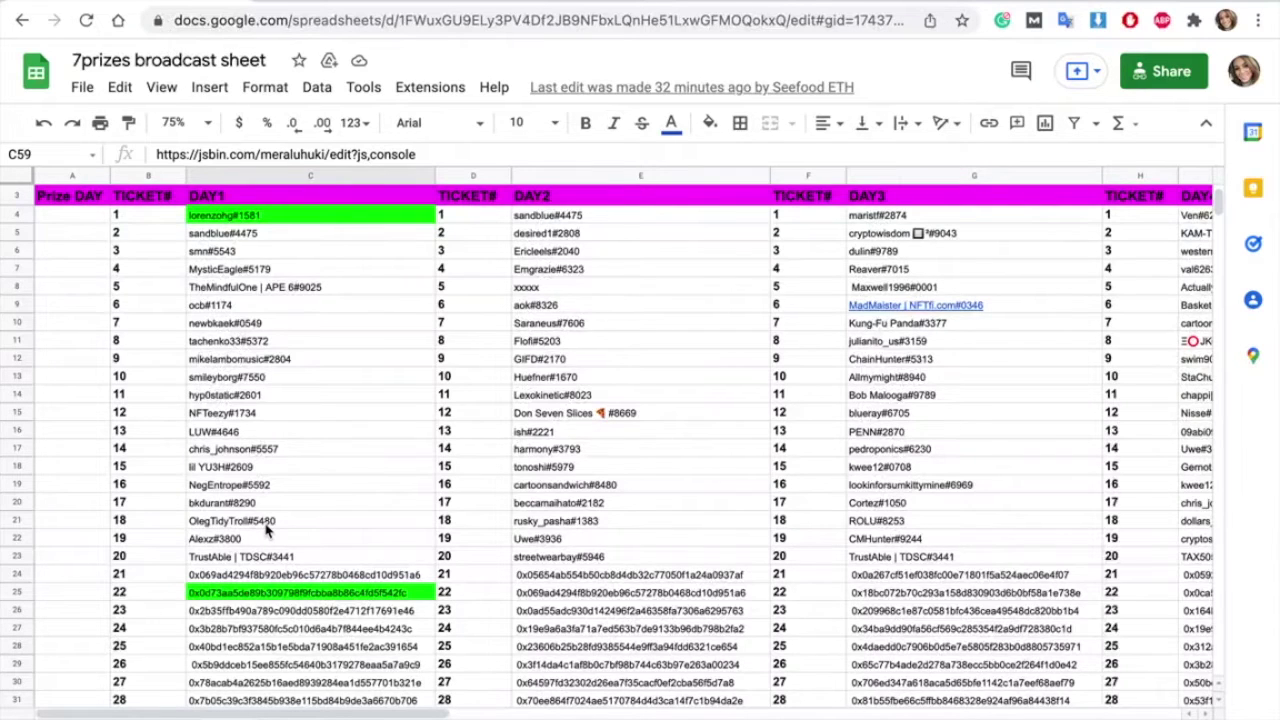
scroll(268, 530, "down", 2)
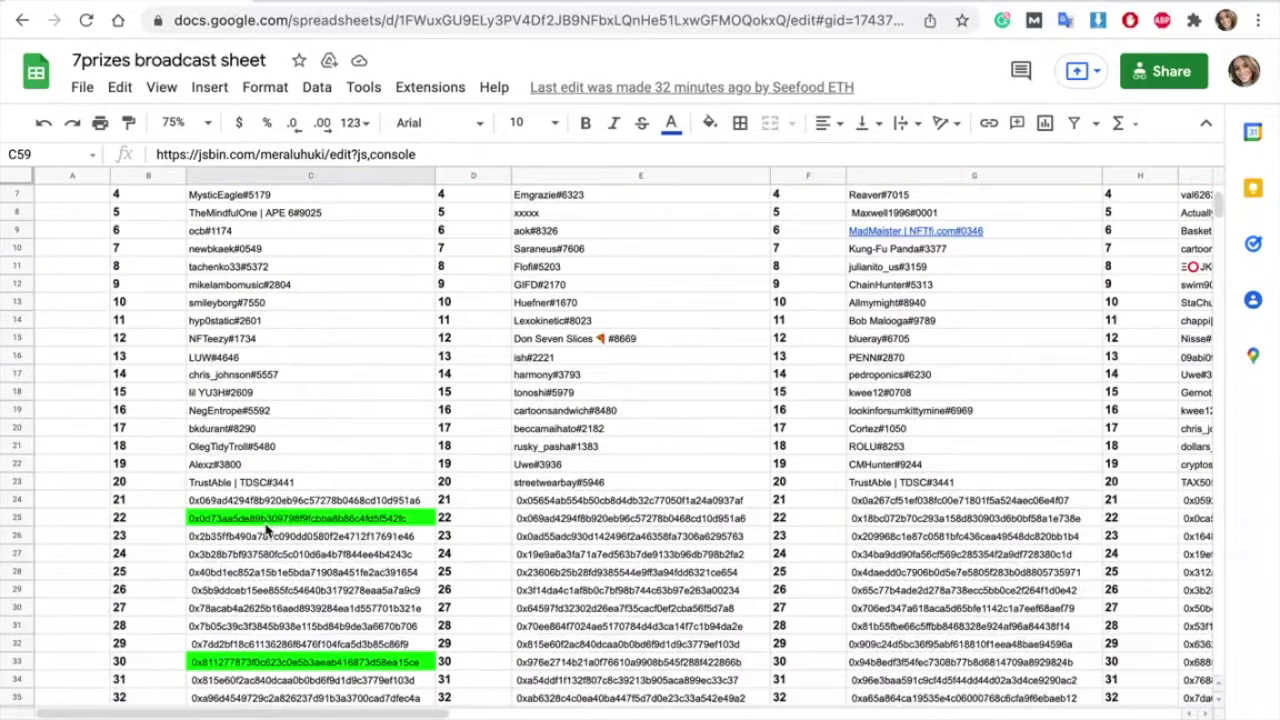
Open the Etherscan page for block 13991335 from the link below the Day 2 ticket list
scroll(268, 530, "down", 10)
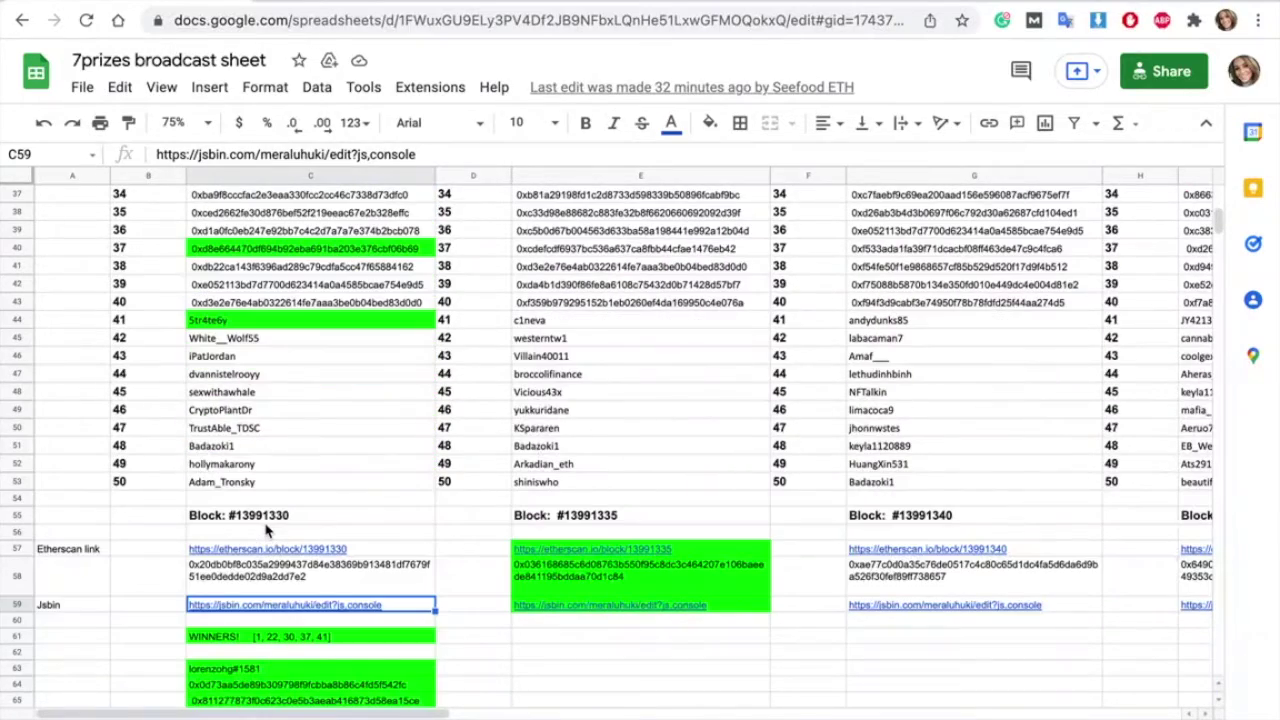
left_click(612, 552)
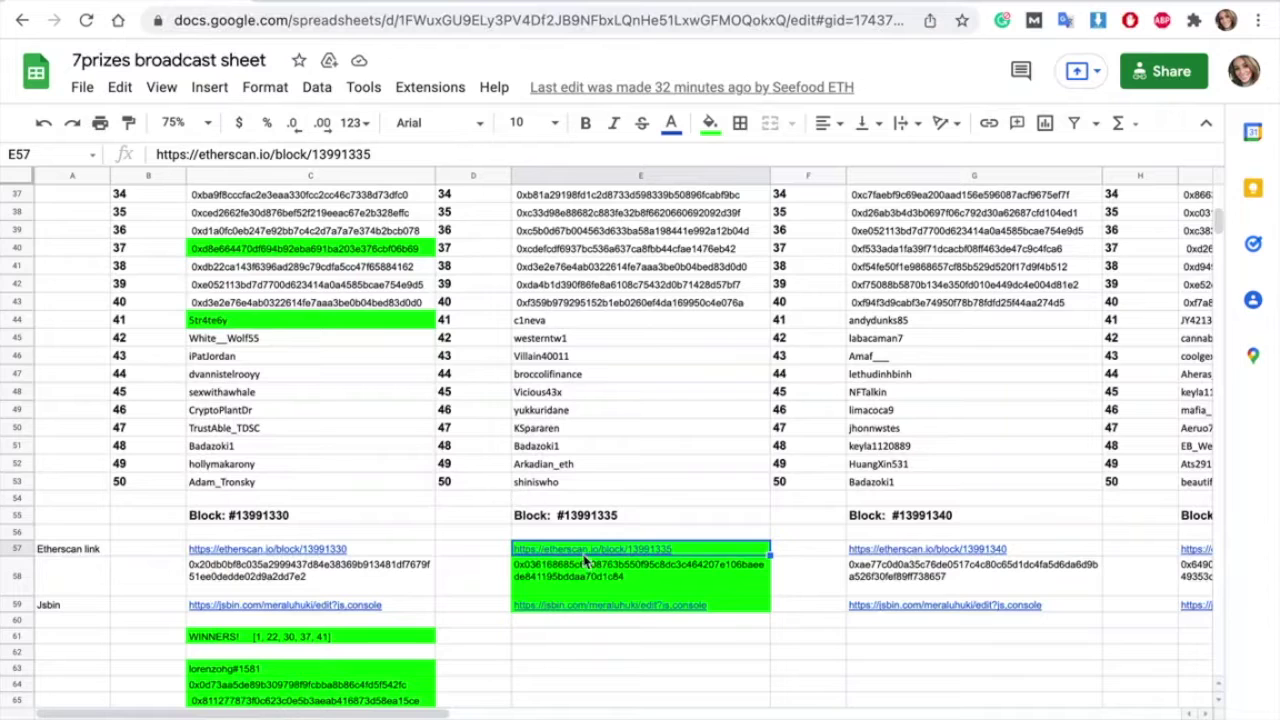
mouse_move(583, 553)
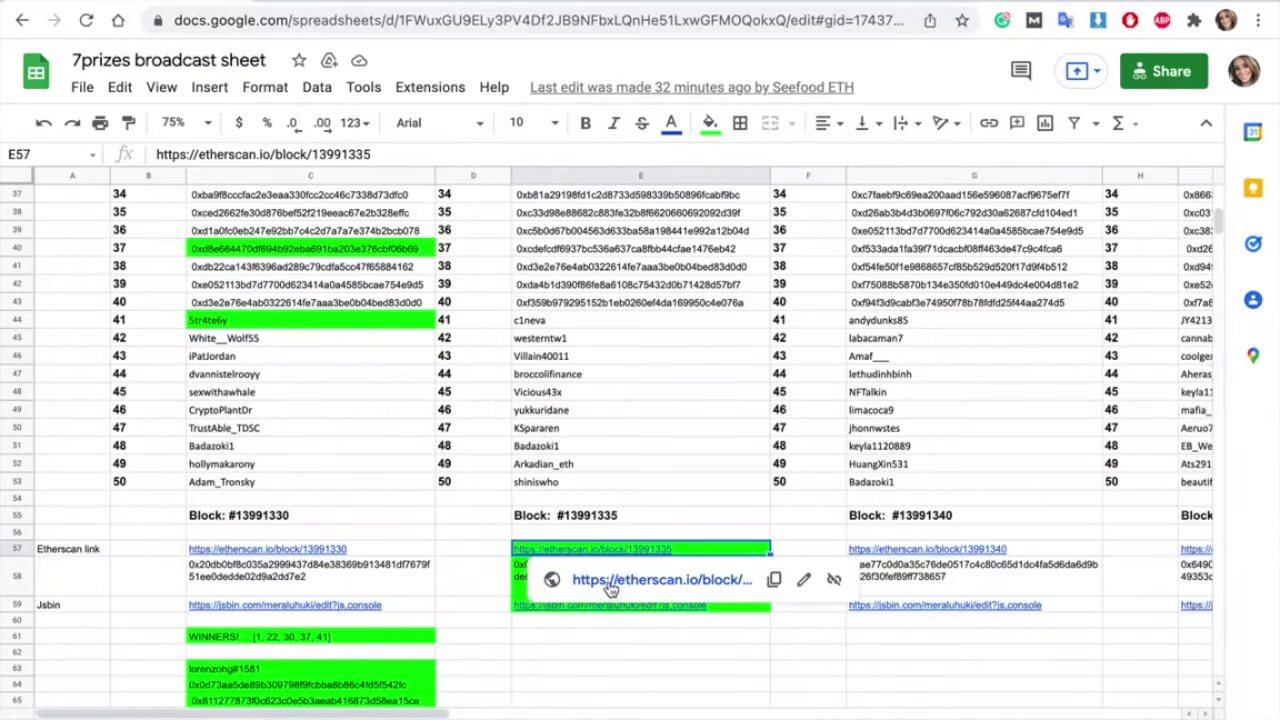
left_click(610, 586)
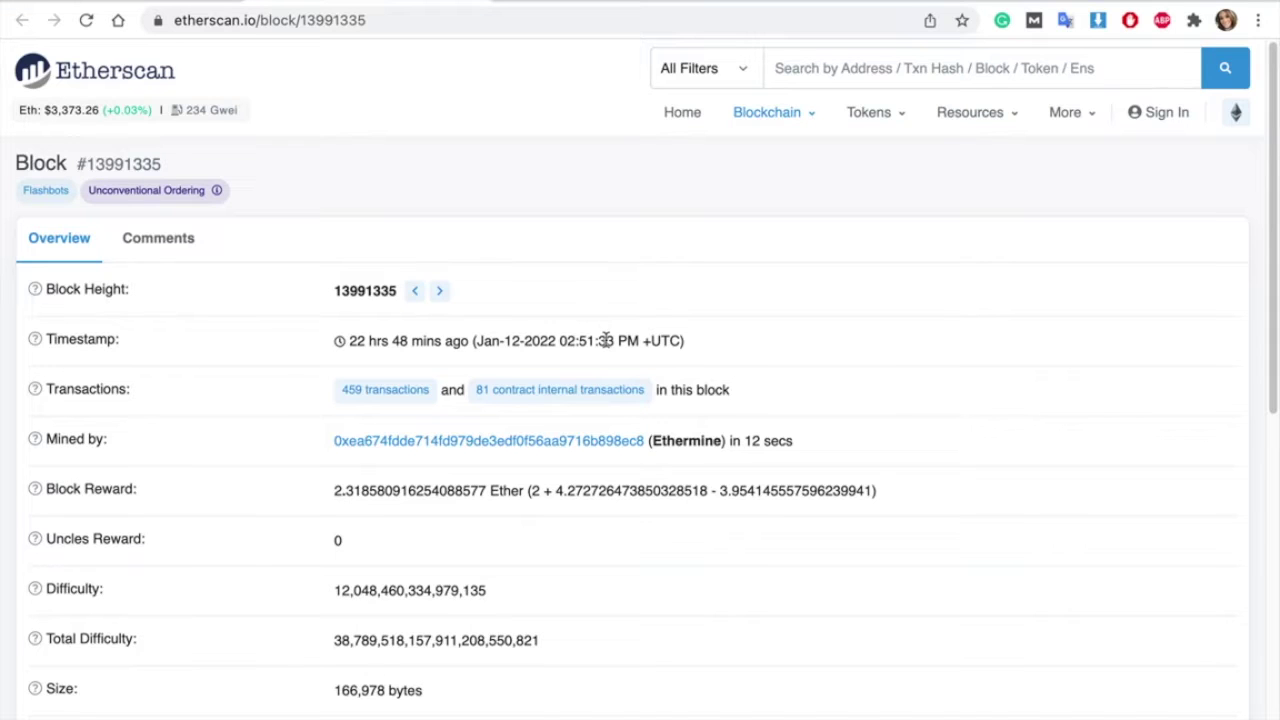
Expand block 13991335's additional details, copy its hash and switch to the JS Bin script
scroll(605, 340, "down", 3)
scroll(605, 340, "down", 8)
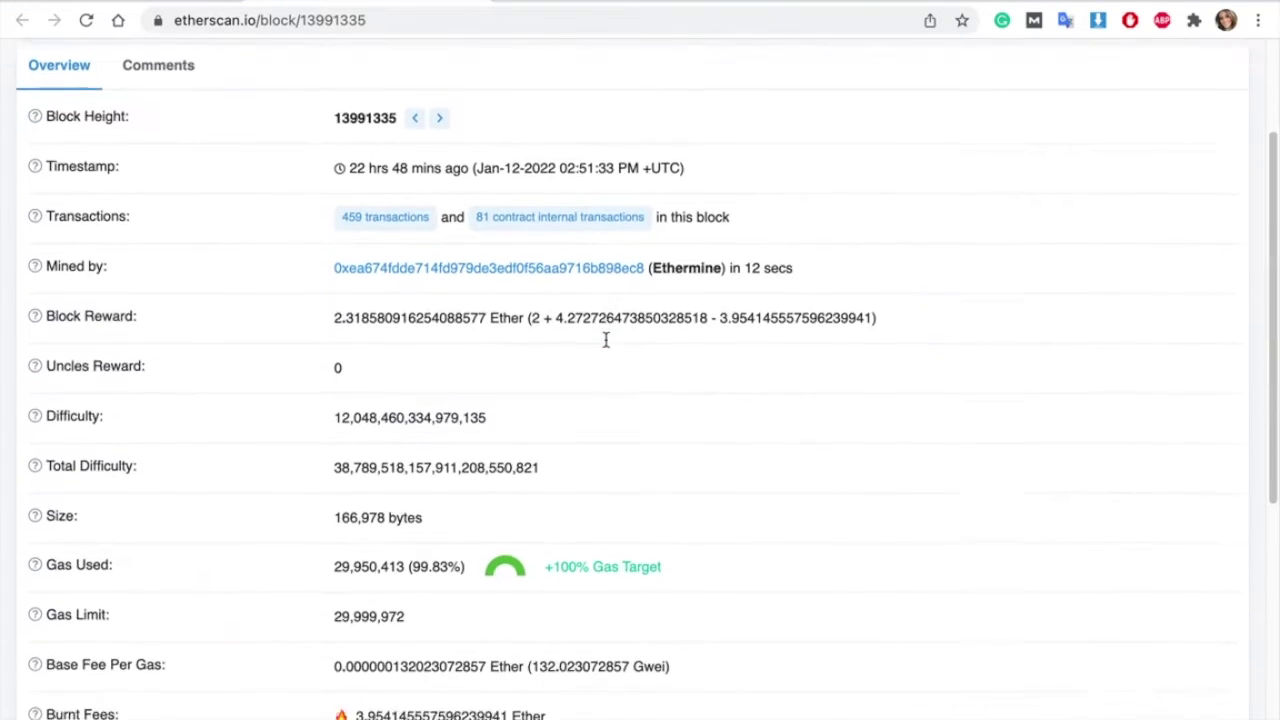
left_click(110, 547)
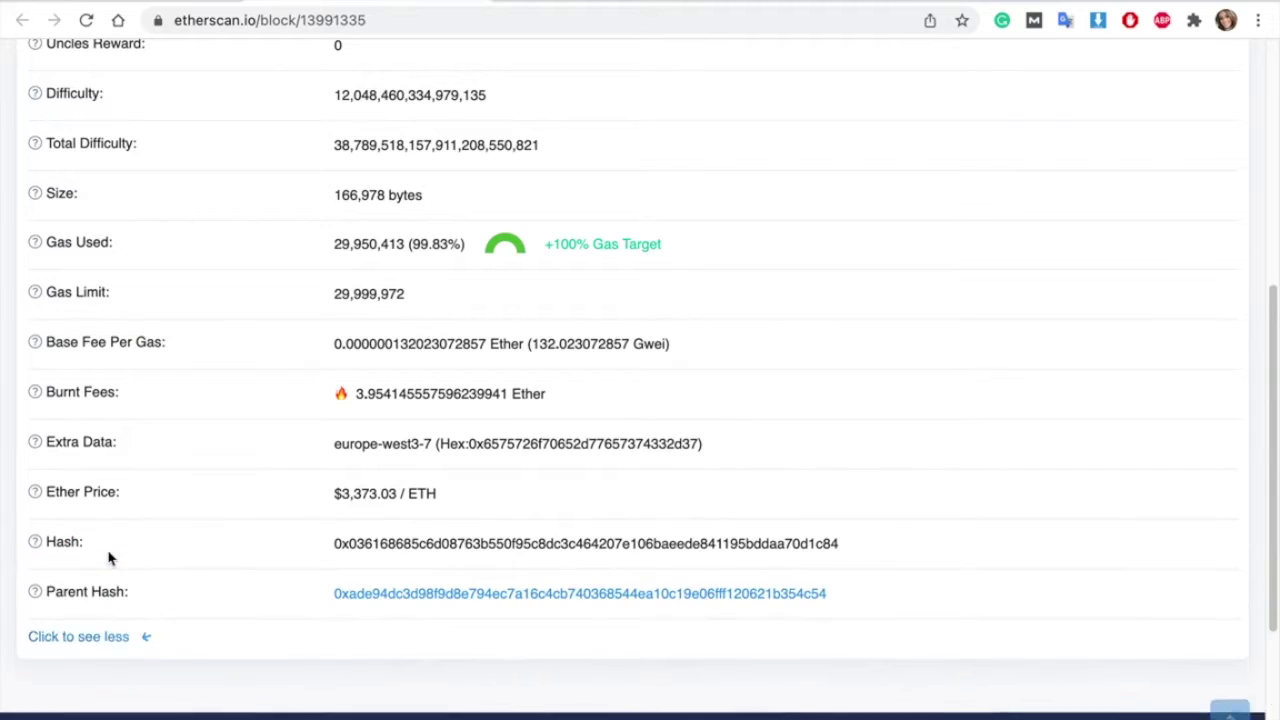
double_click(373, 540)
key("ctrl+c")
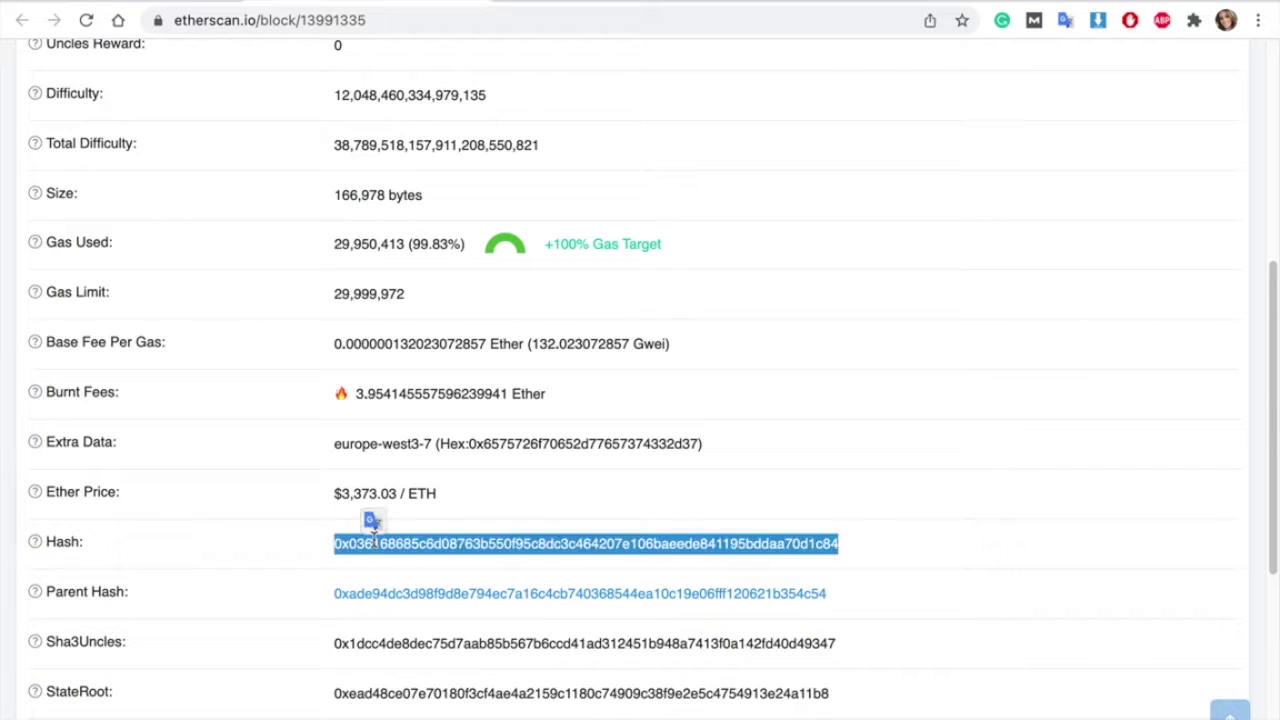
key("ctrl+Tab")
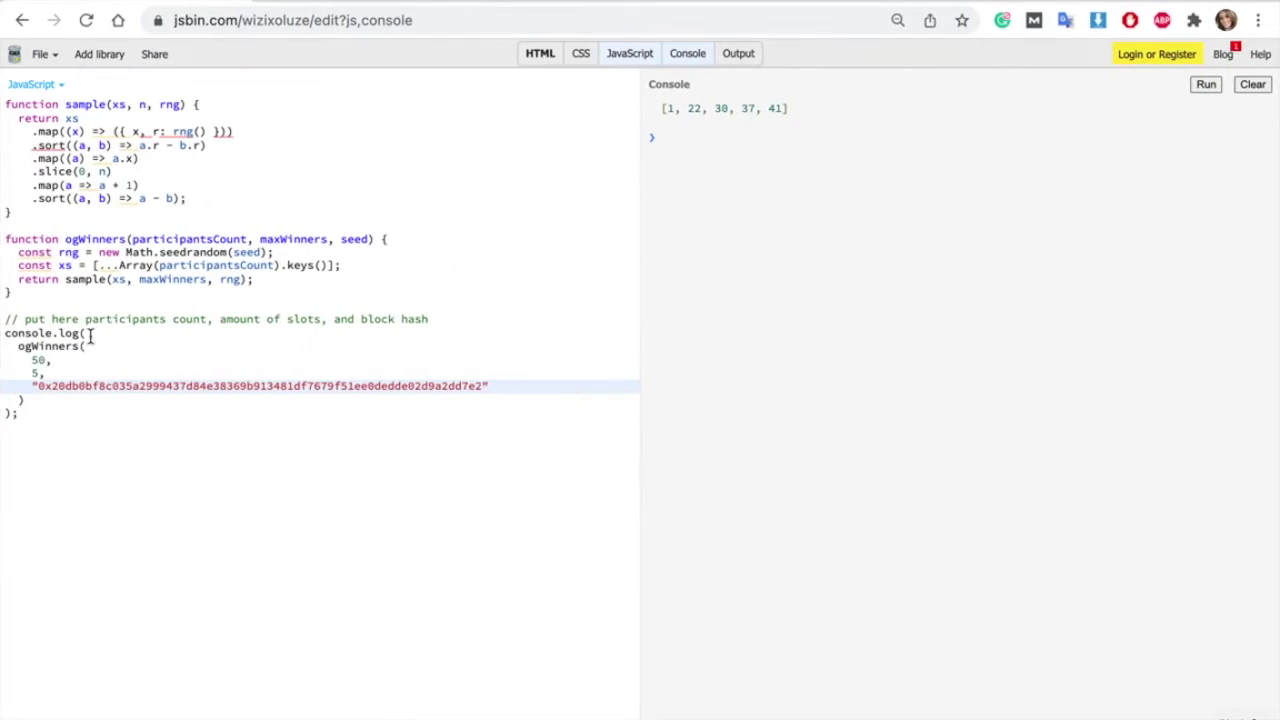
Replace the seed with block 13991335's hash, keeping 50 participants and 5 slots, and run the script on a cleared console
left_click(37, 358)
key("BackSpace")
type("1")
key("BackSpace")
type("5")
double_click(77, 385)
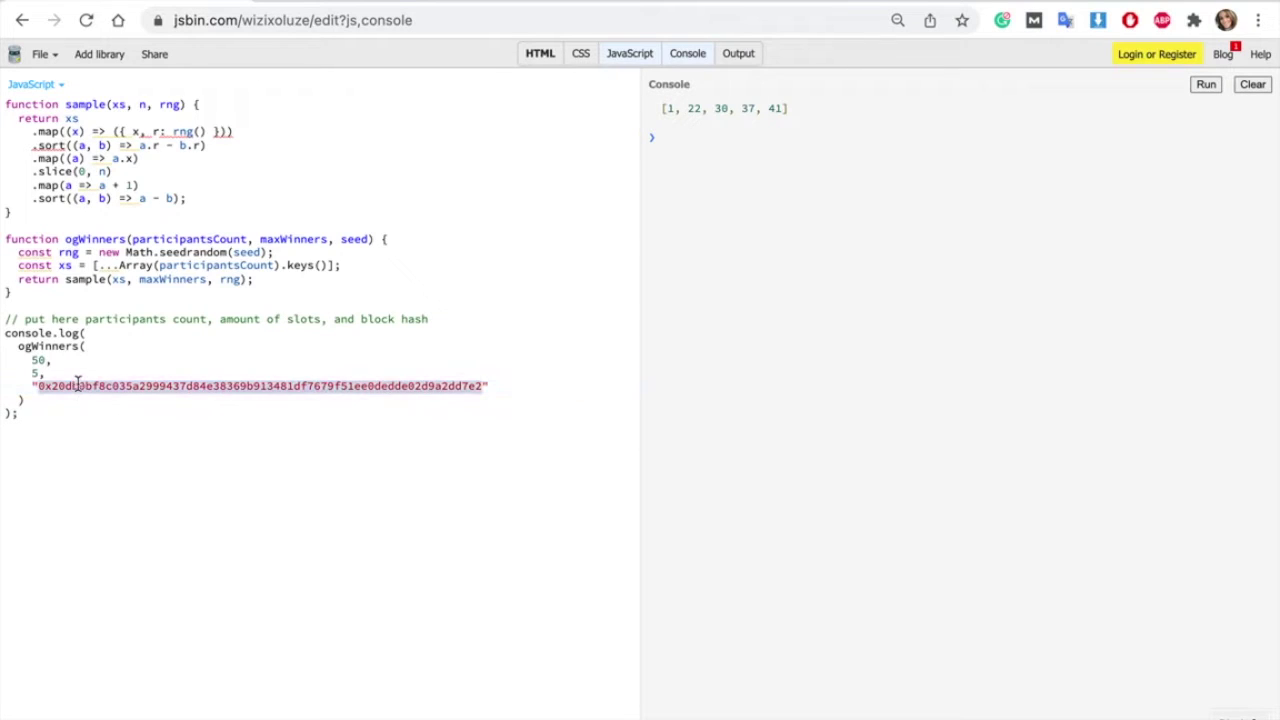
key("ctrl+v")
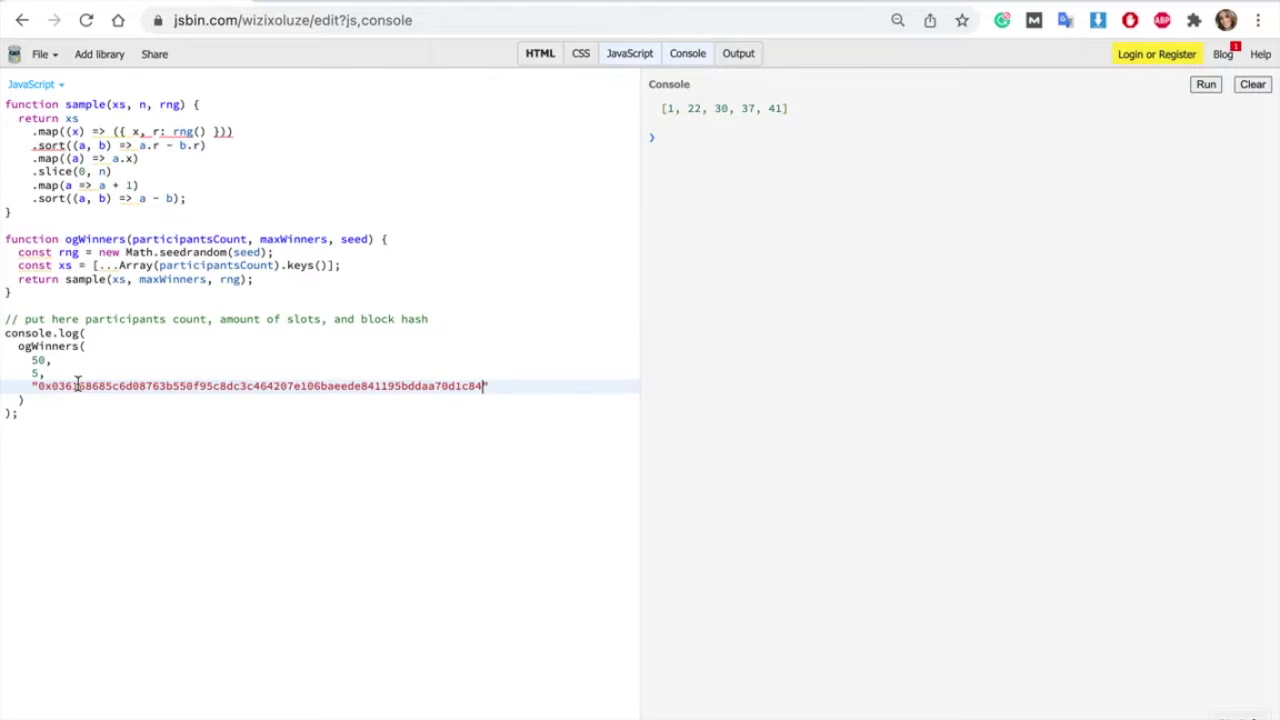
left_click(1265, 88)
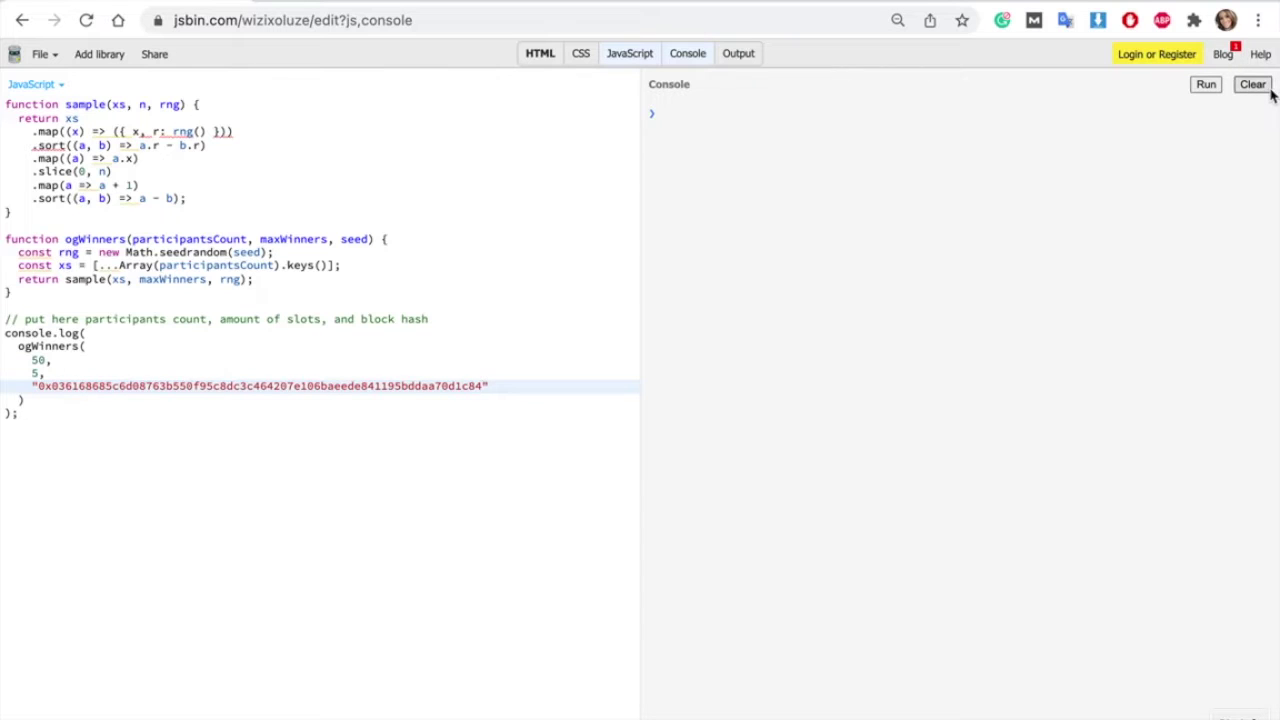
left_click(1207, 86)
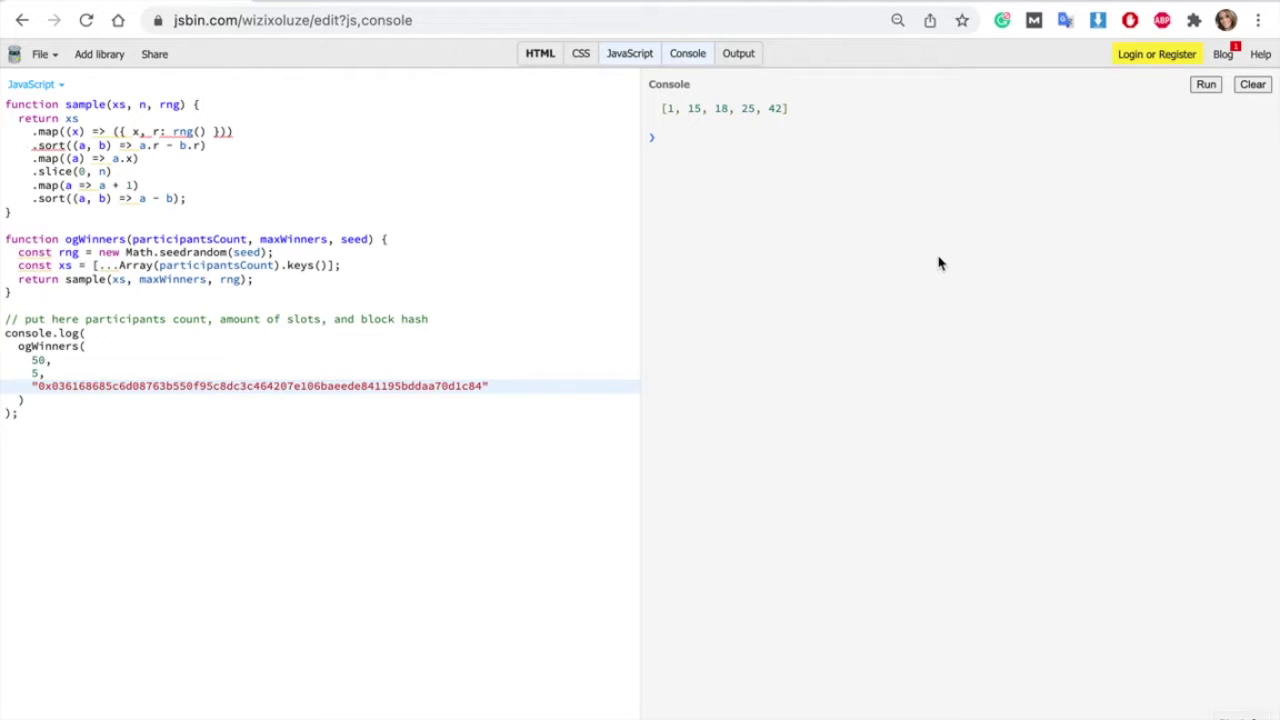
Switch back to the Google Sheets ticket list and examine the highlighted winning rows in the Day 2 column
key("ctrl+Left")
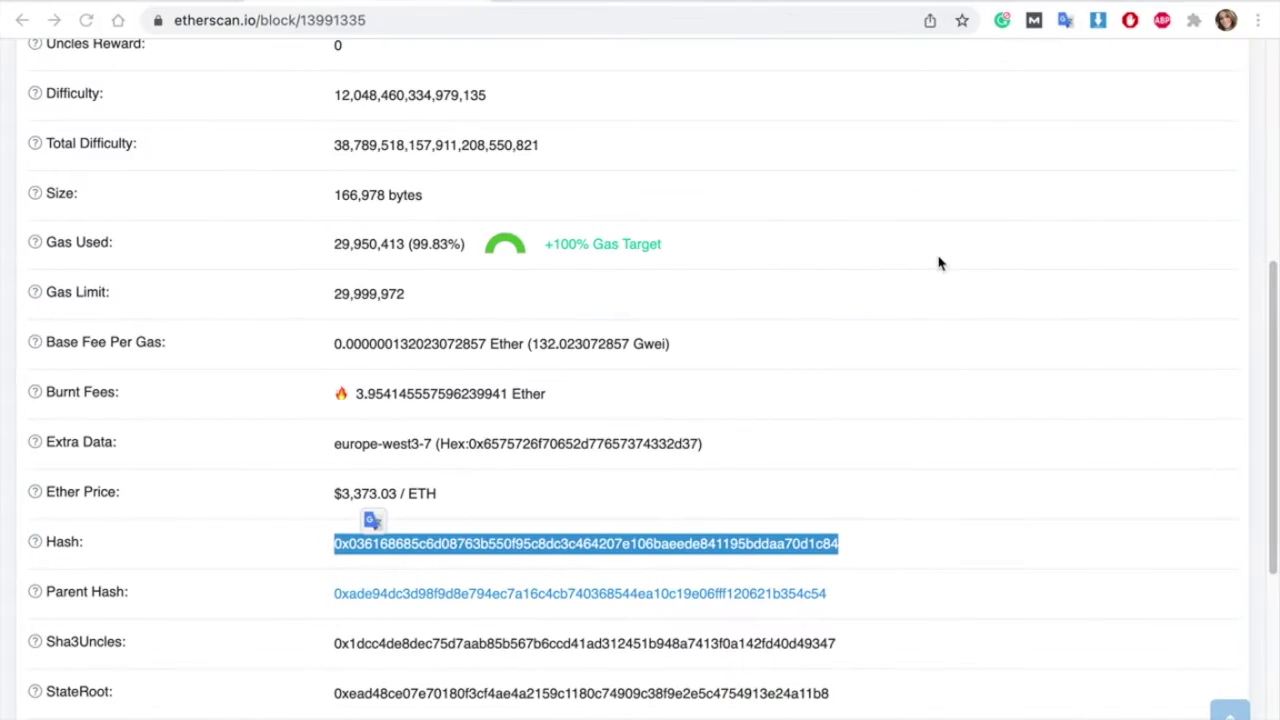
mouse_move(58, 3)
left_click(88, 36)
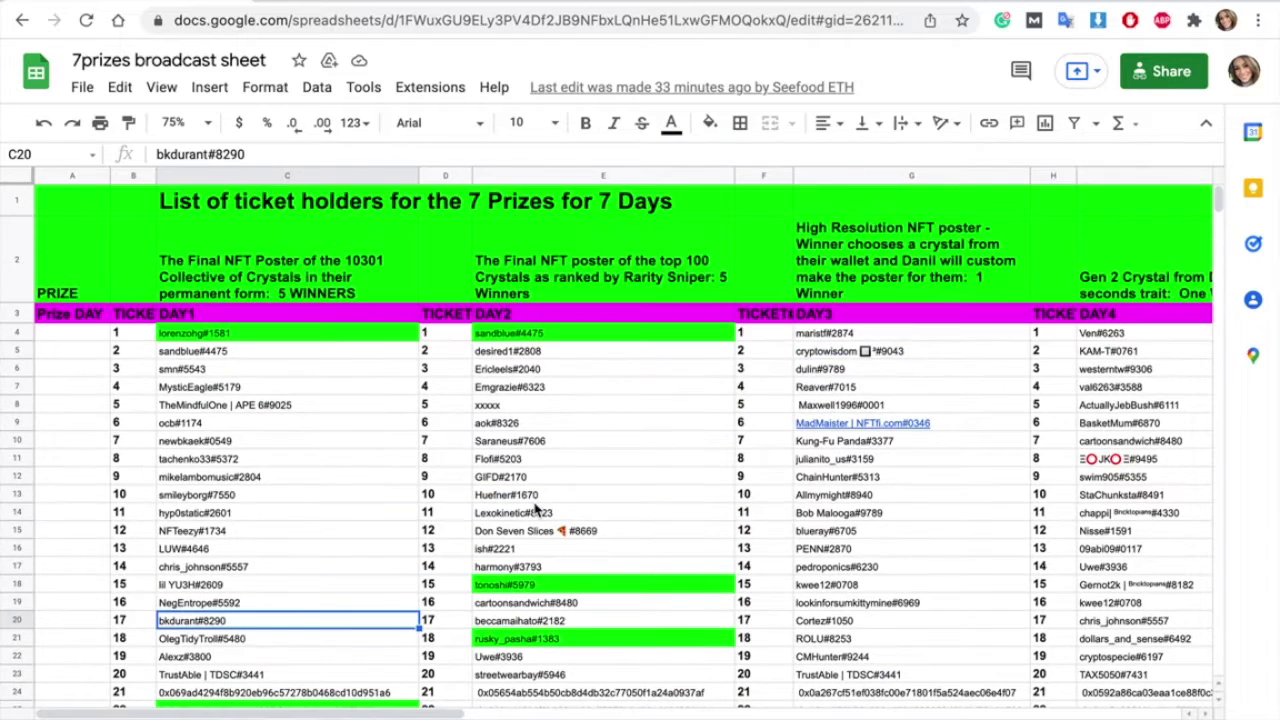
scroll(537, 510, "down", 3)
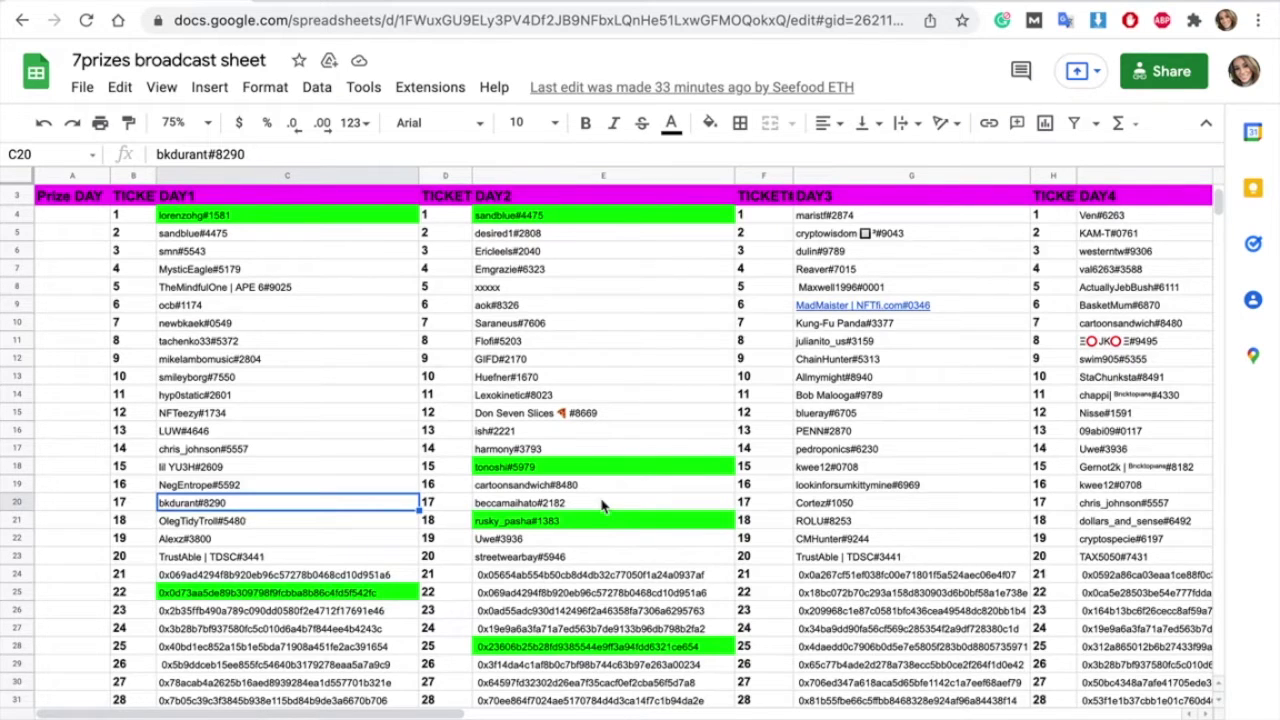
scroll(603, 505, "down", 5)
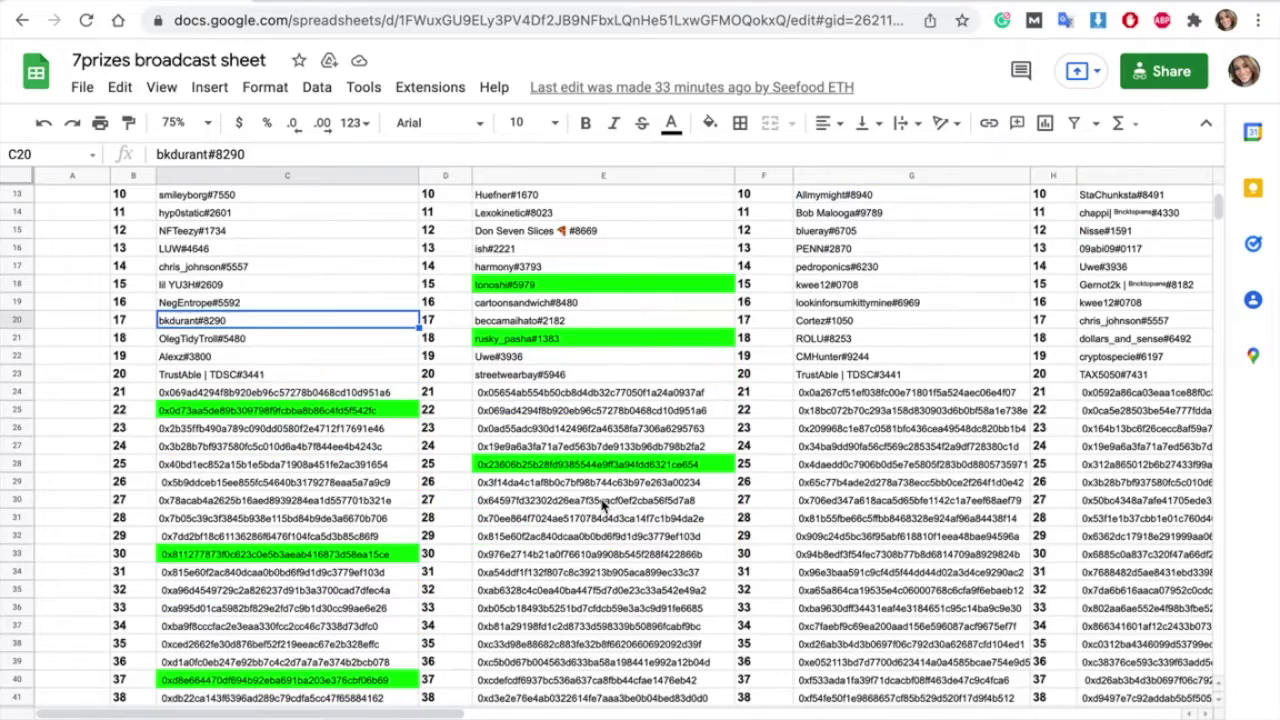
scroll(603, 505, "down", 4)
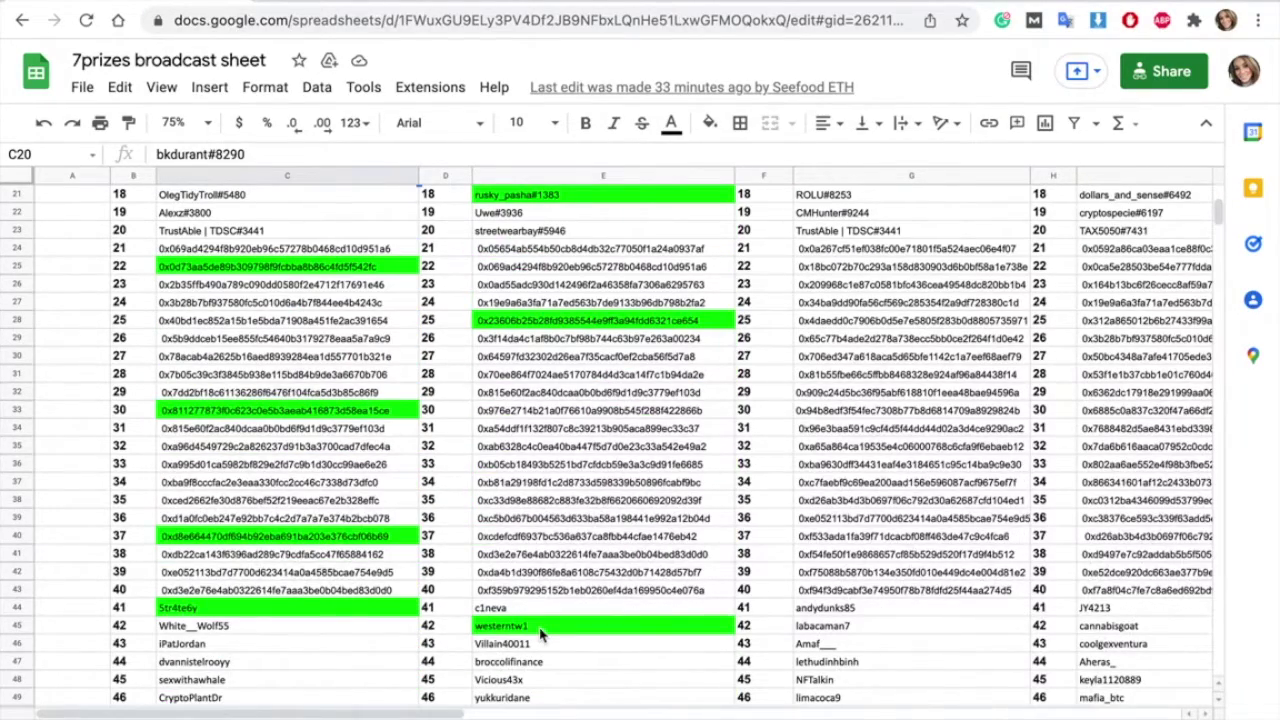
scroll(540, 633, "up", 2)
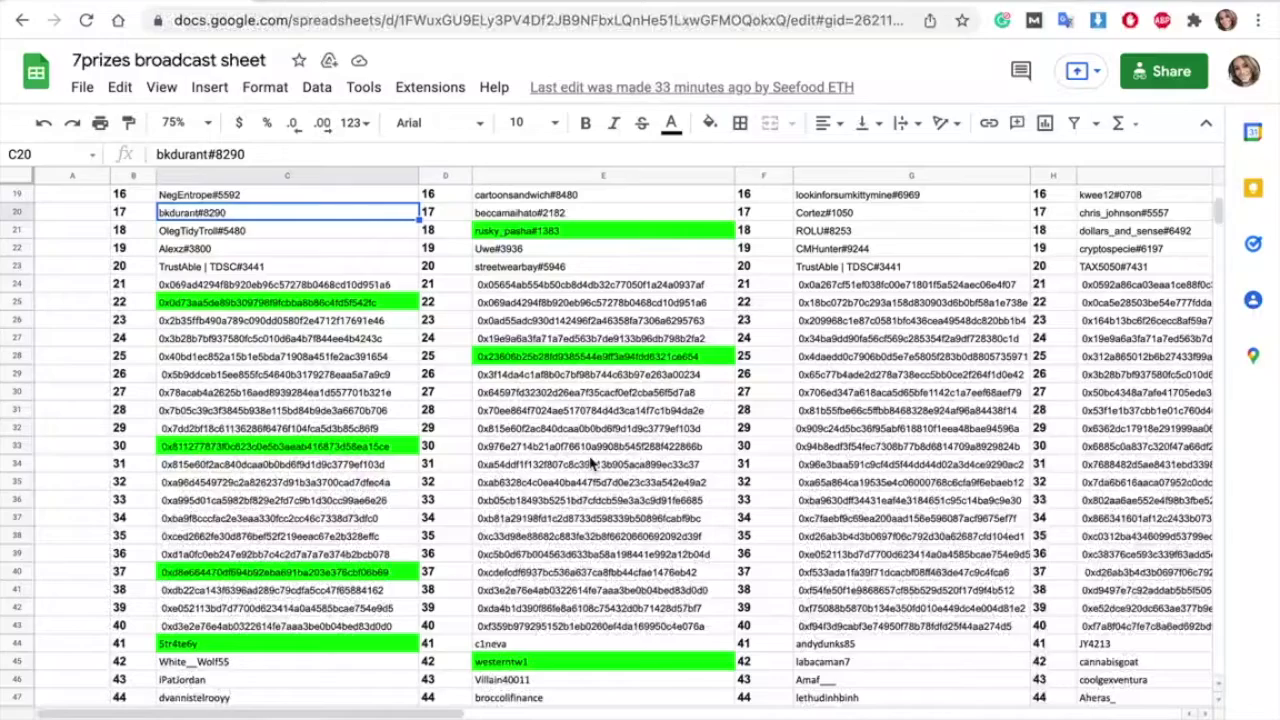
scroll(608, 292, "up", 8)
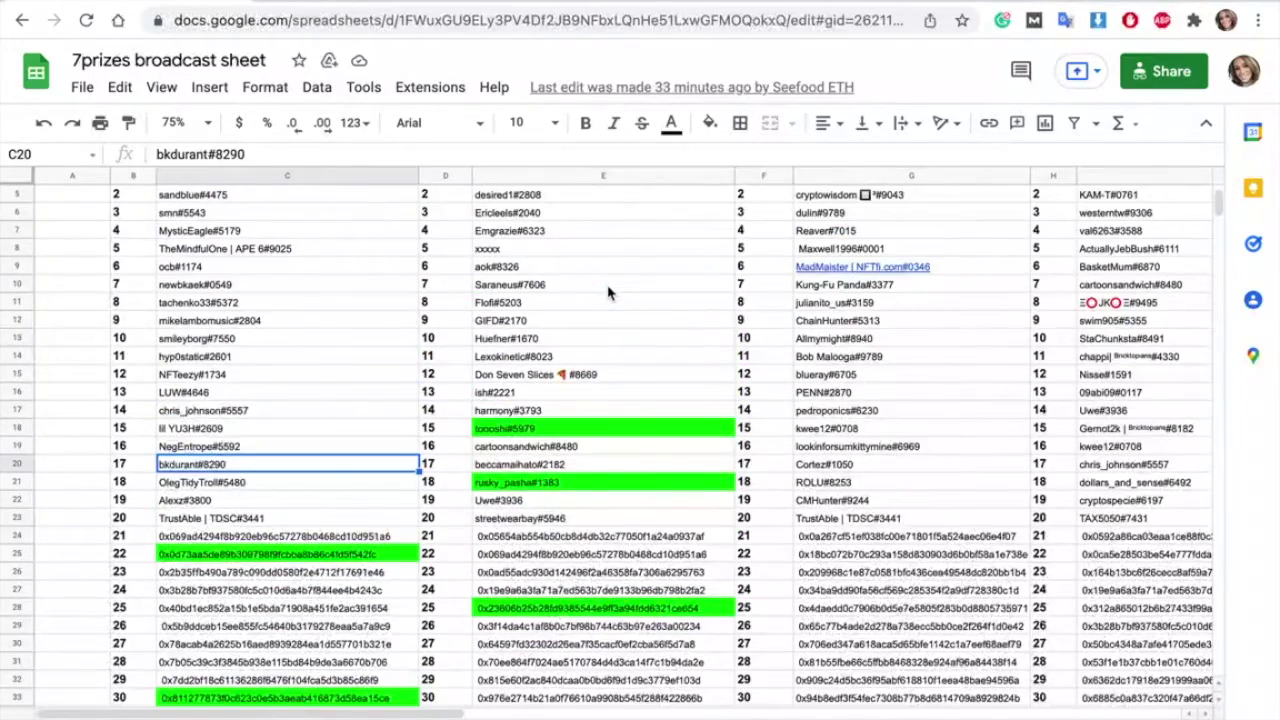
scroll(608, 292, "down", 3)
scroll(608, 292, "down", 5)
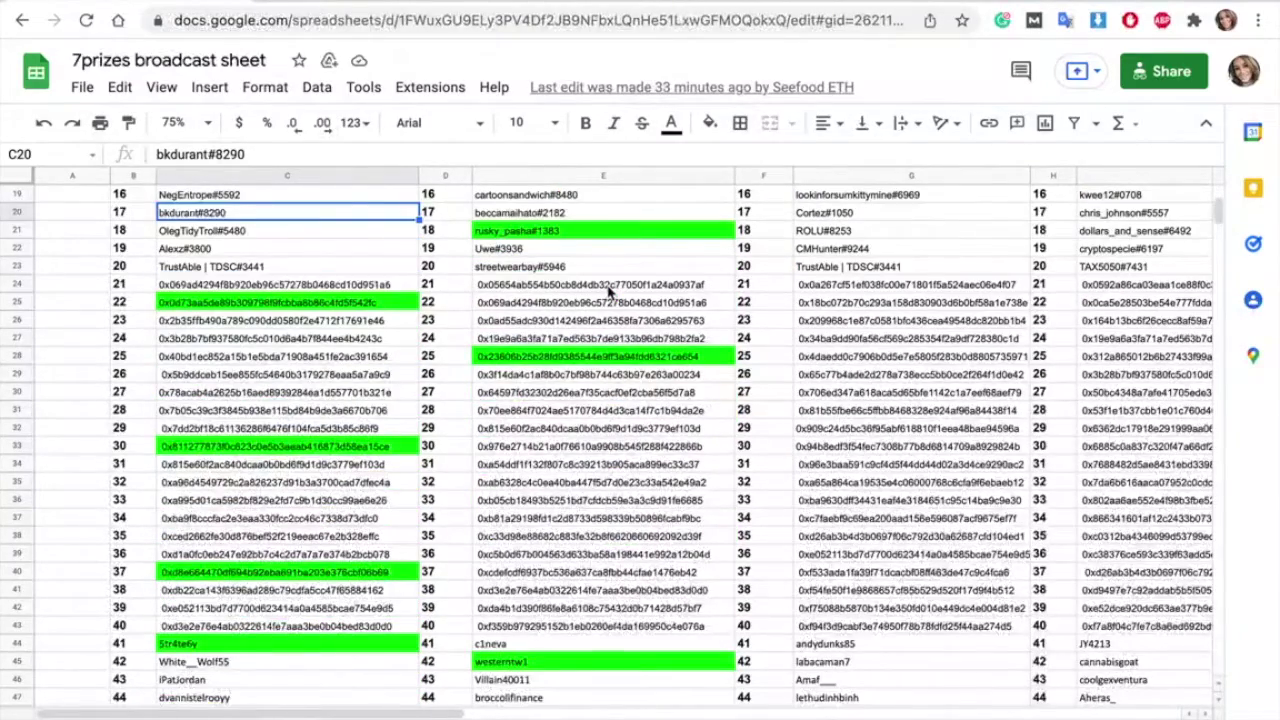
scroll(608, 292, "down", 1)
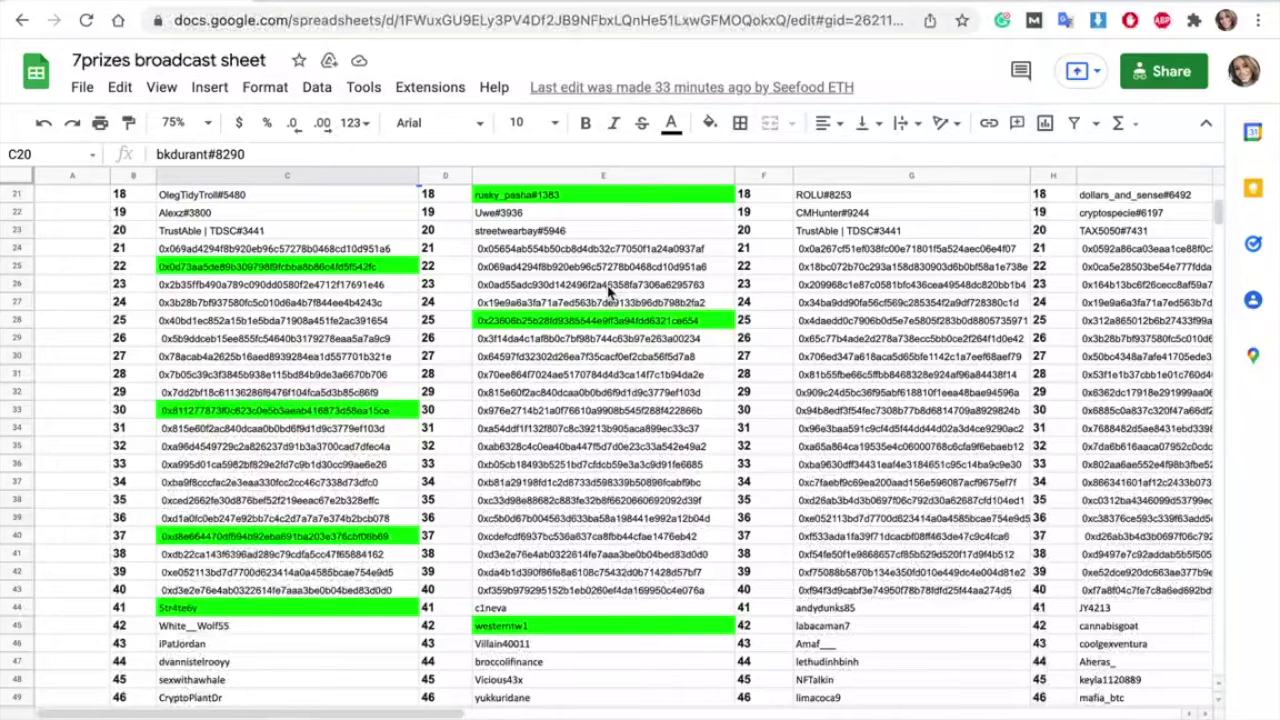
scroll(608, 292, "down", 1)
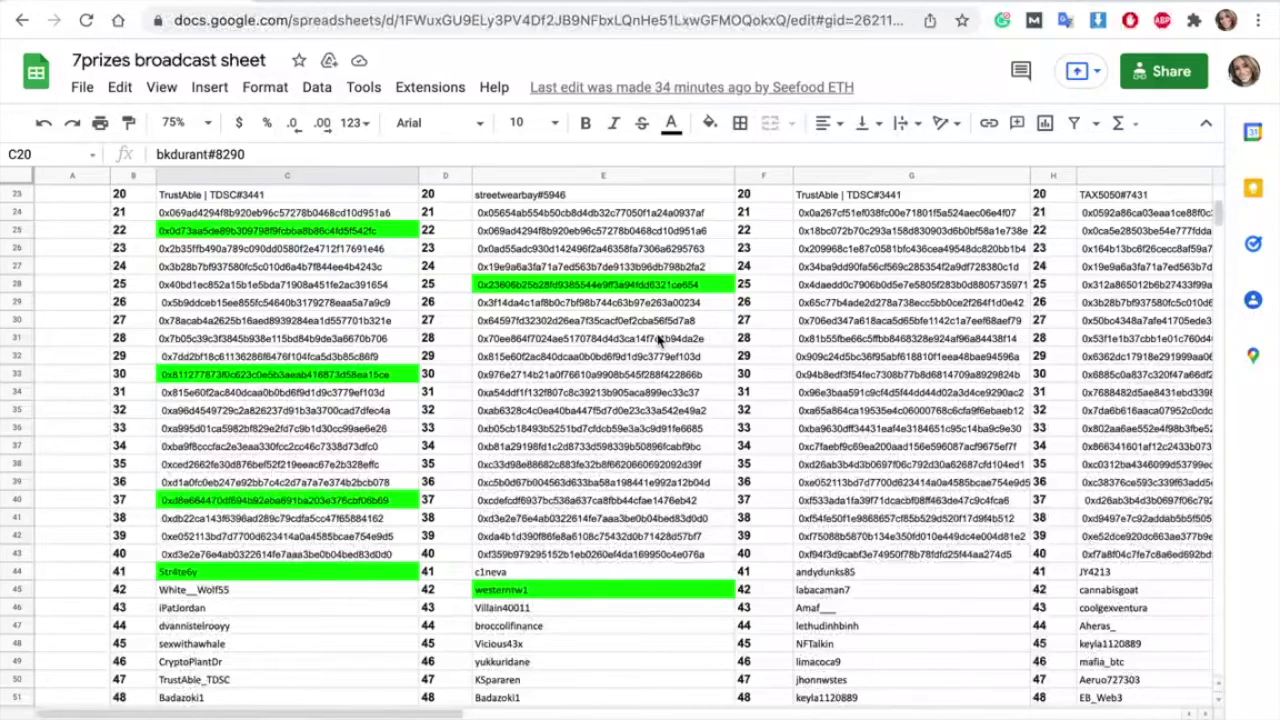
Review the Day 3 prize description and open the Etherscan page for block 13991340 from the link below the Day 3 ticket list
scroll(659, 340, "down", 3)
scroll(659, 340, "down", 2)
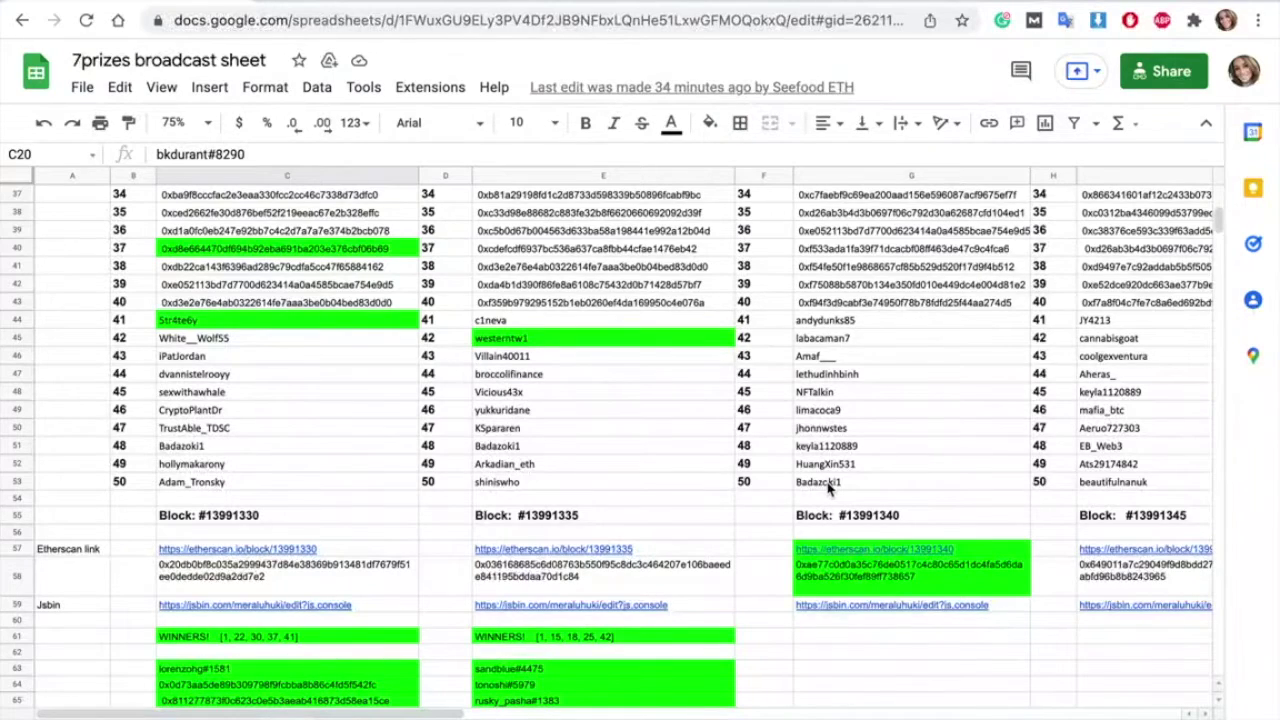
scroll(828, 487, "up", 10)
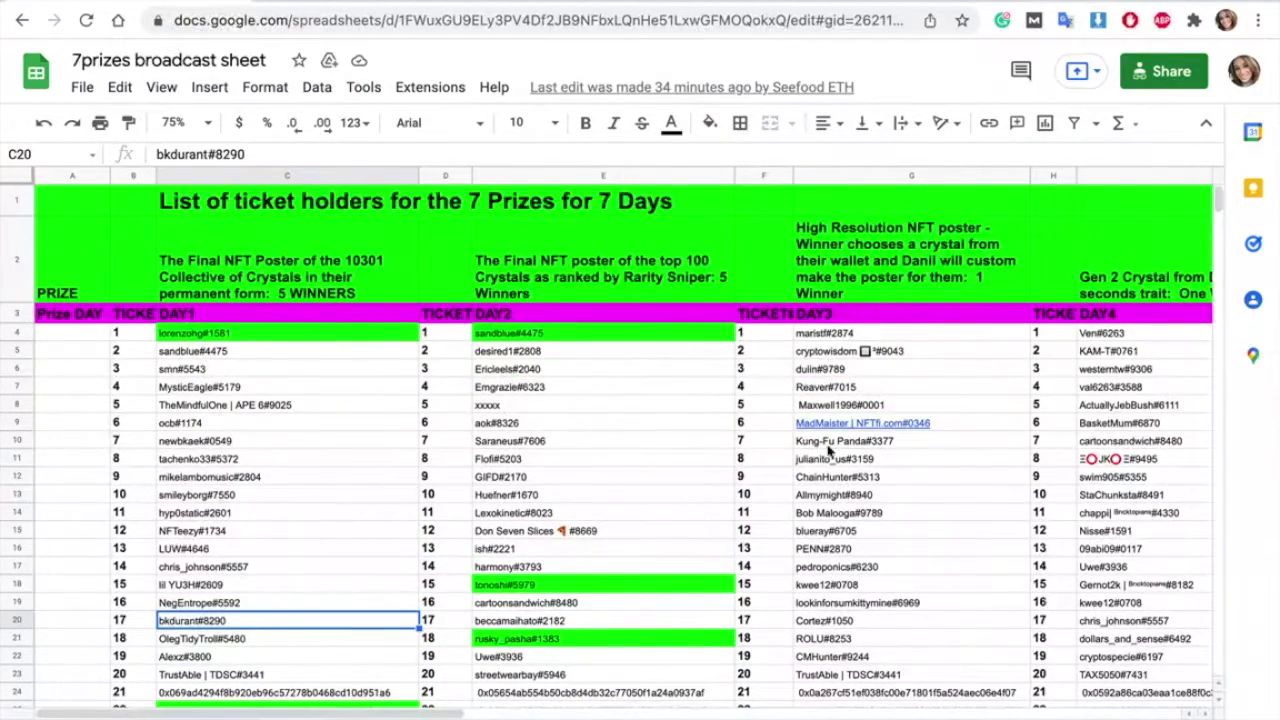
left_click(920, 243)
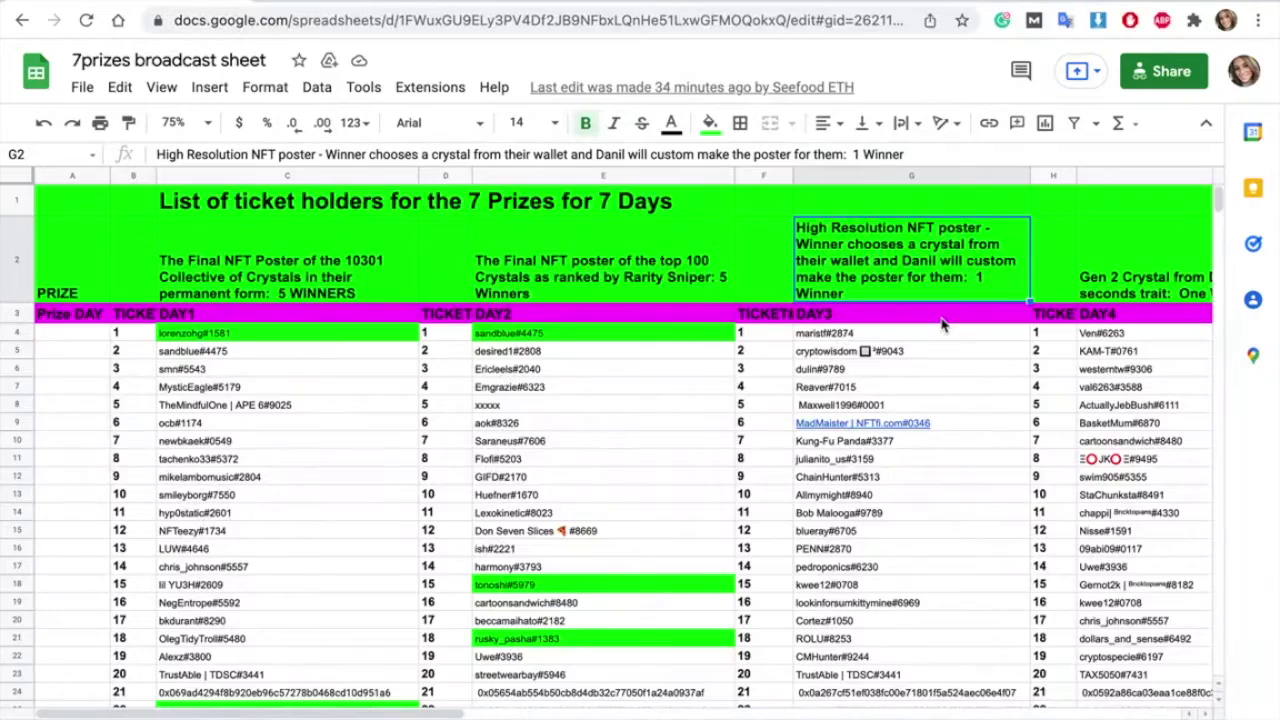
scroll(941, 323, "down", 10)
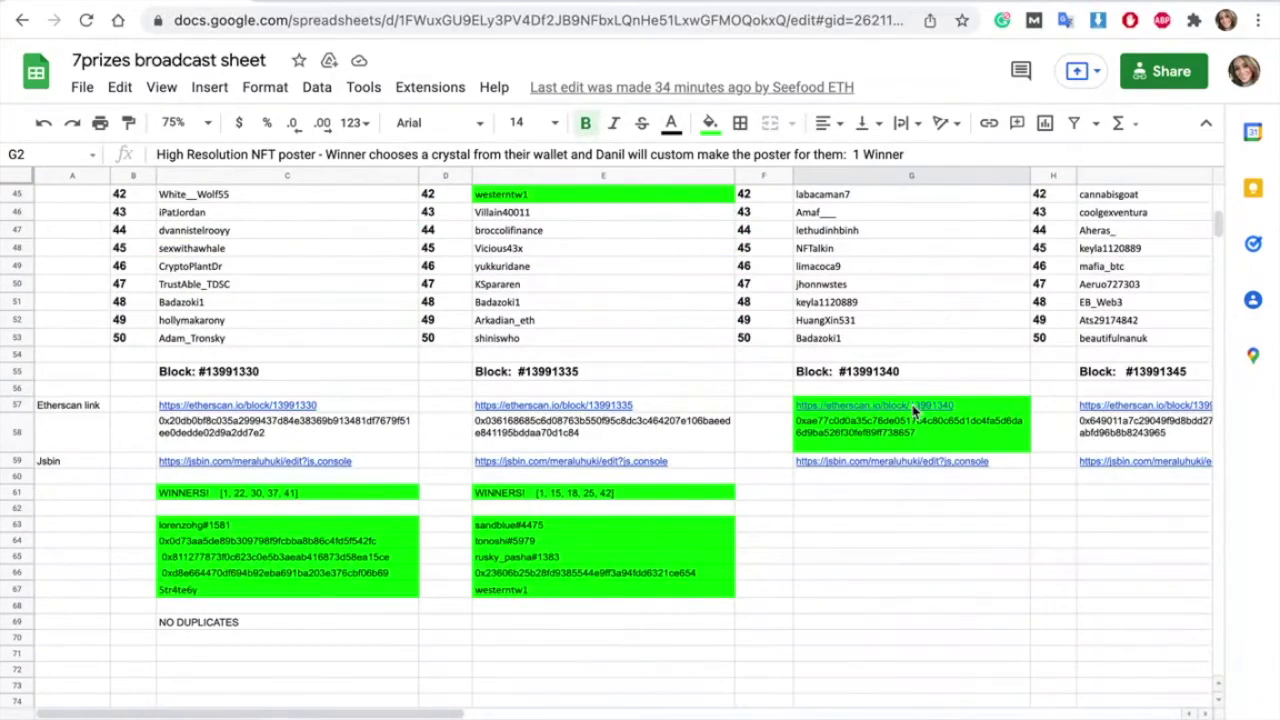
left_click(912, 404)
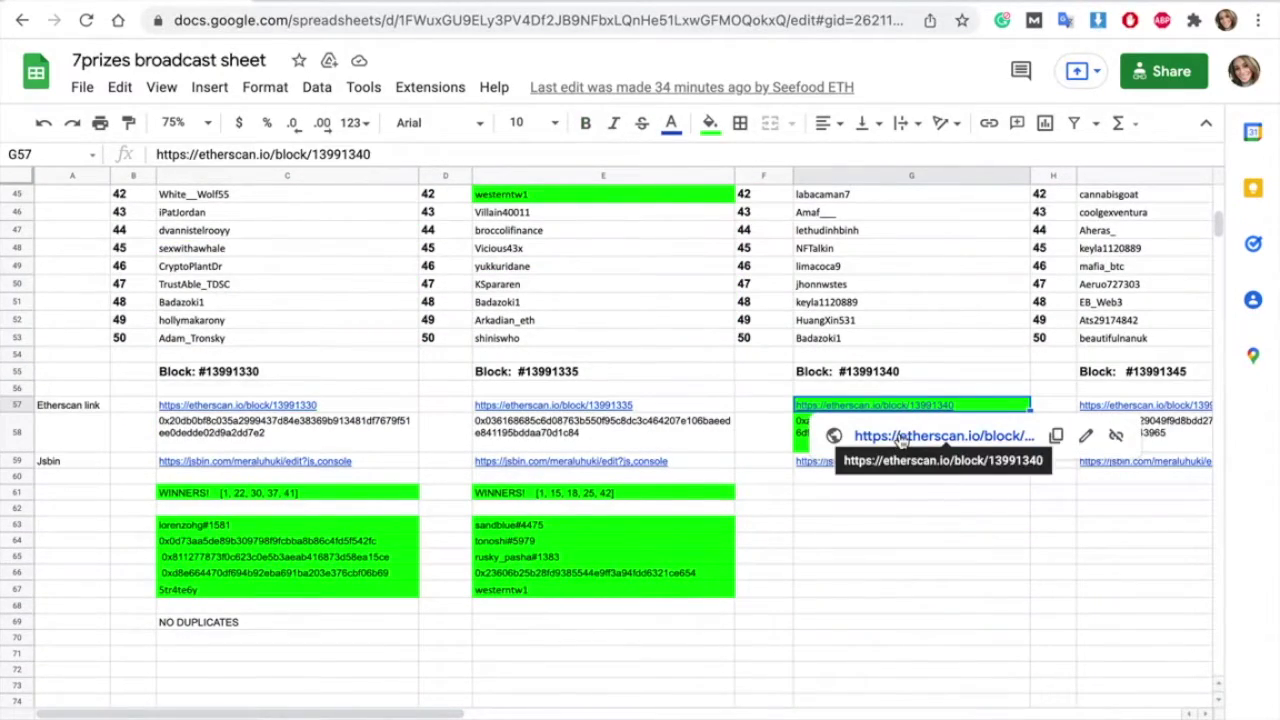
left_click(901, 437)
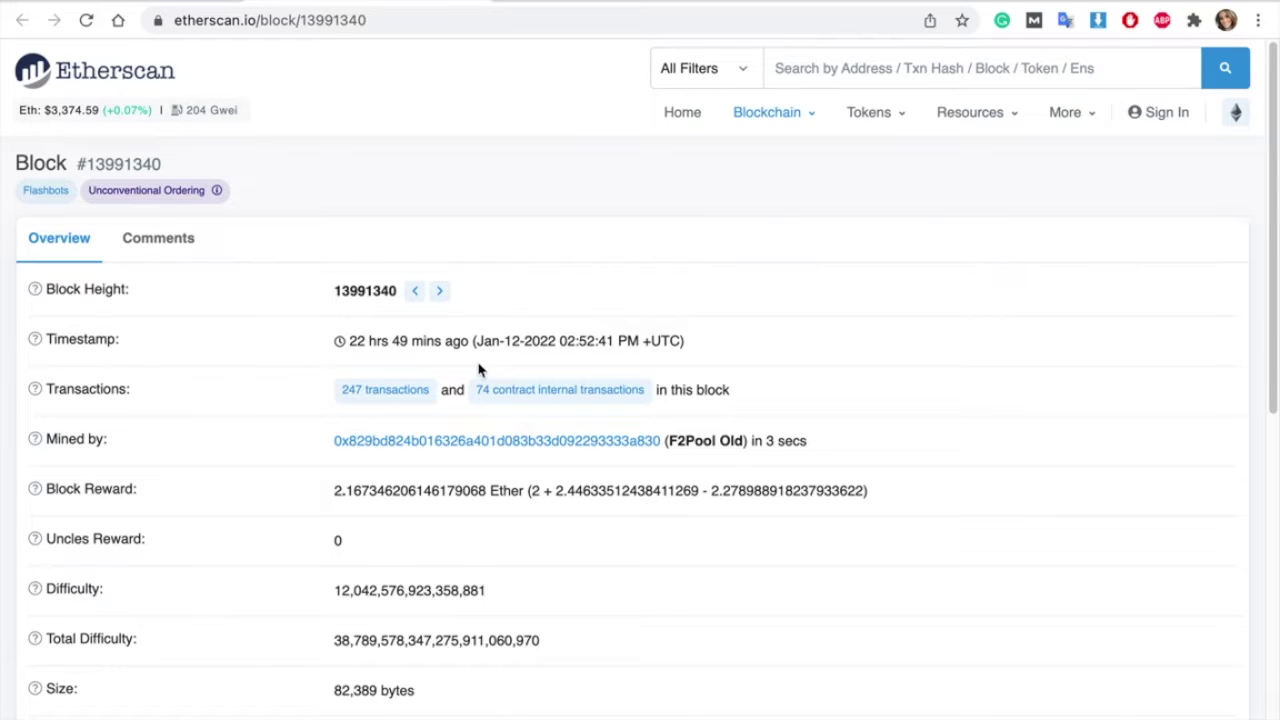
Expand block 13991340's additional details, copy its hash and switch to the JS Bin script
scroll(480, 366, "down", 2)
scroll(479, 369, "down", 6)
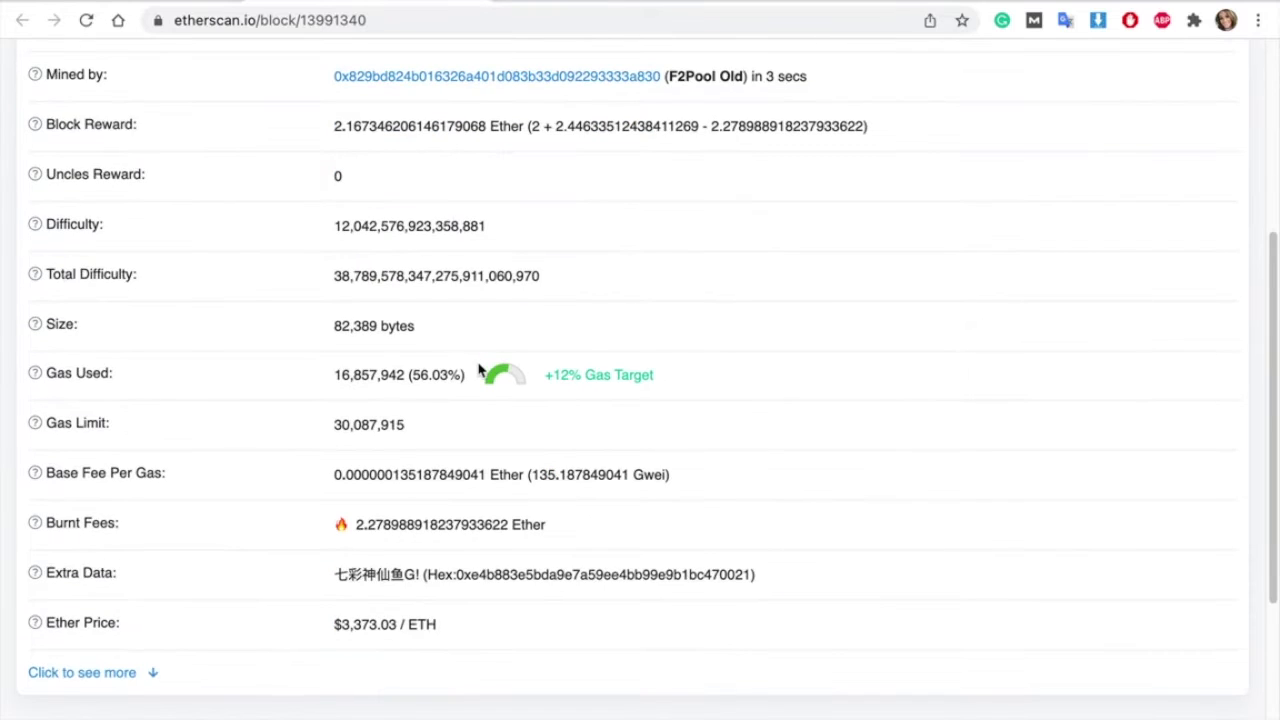
left_click(100, 672)
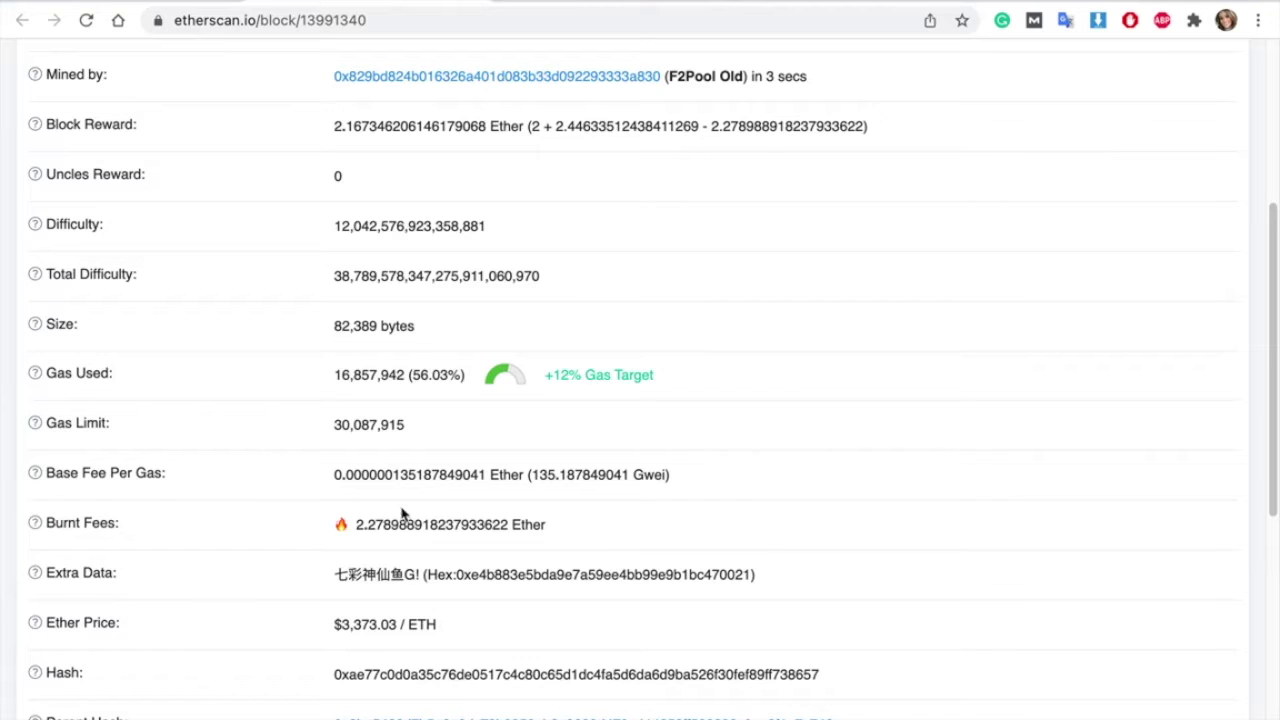
scroll(387, 512, "down", 4)
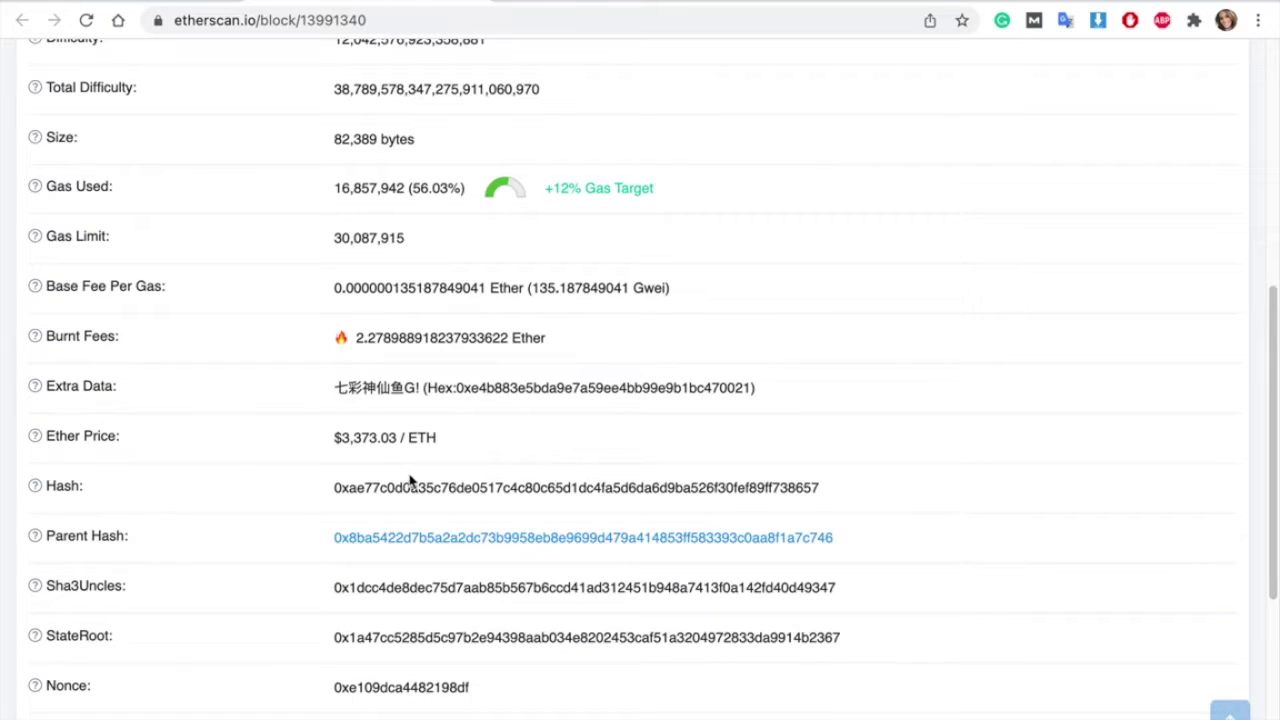
double_click(412, 487)
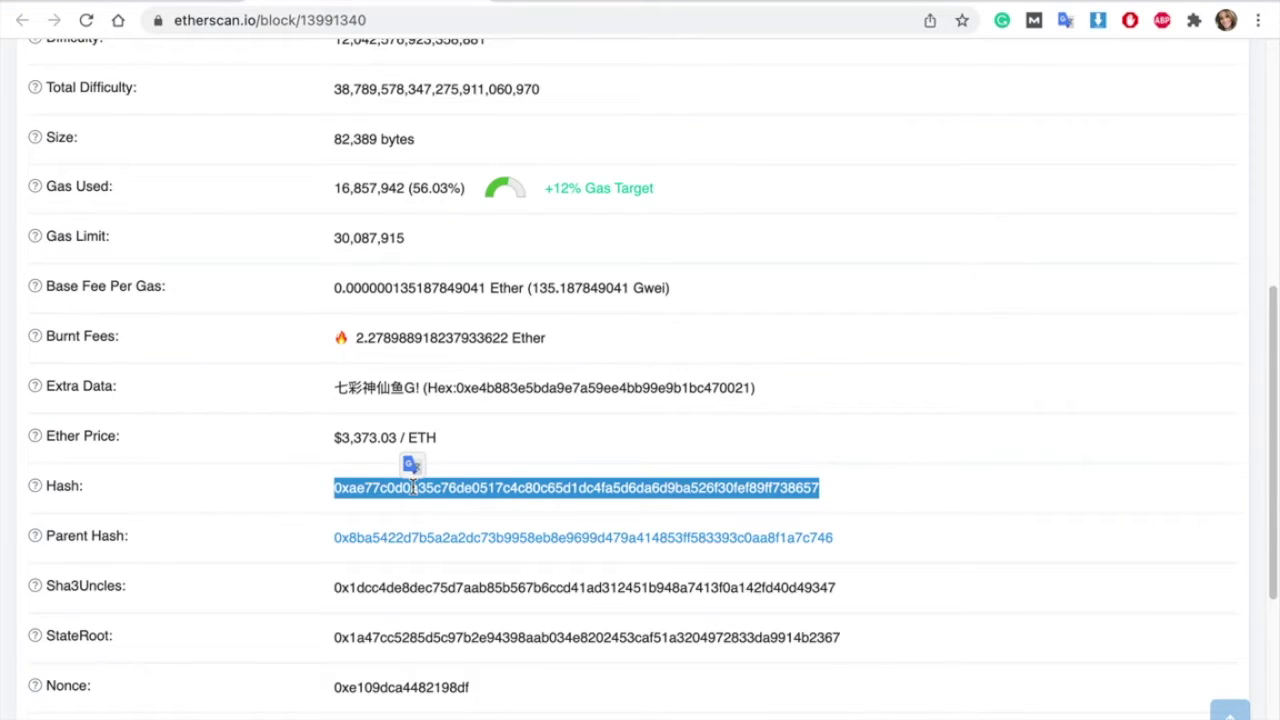
key("ctrl+Right")
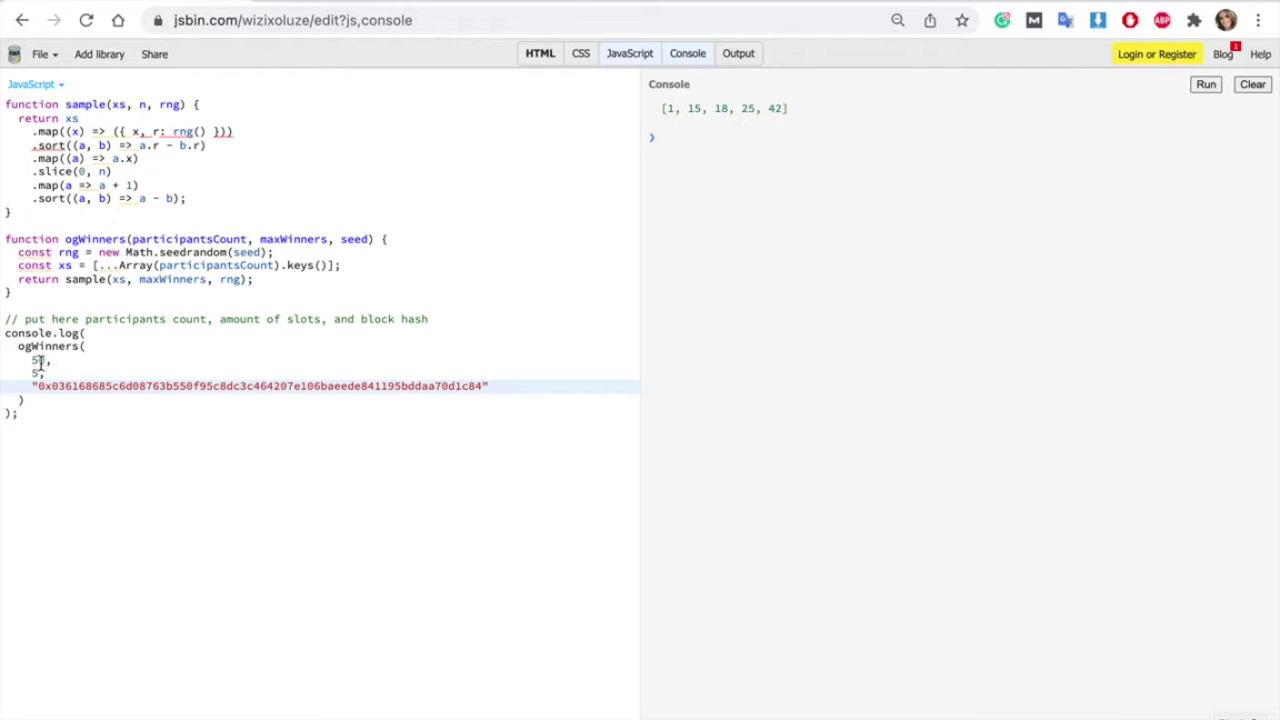
Set the slots to 1 and the seed to block 13991340's hash, and run the script on a cleared console
left_click(40, 373)
key("BackSpace")
type("1")
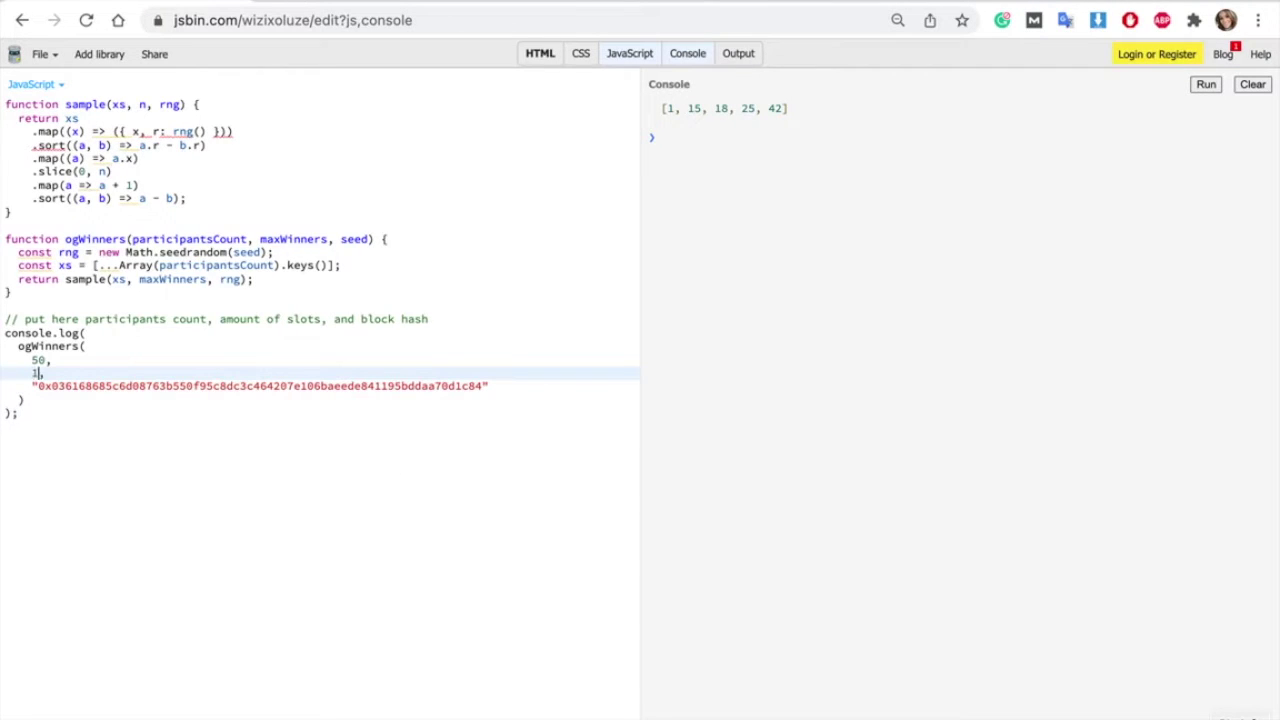
left_click(297, 377)
double_click(300, 386)
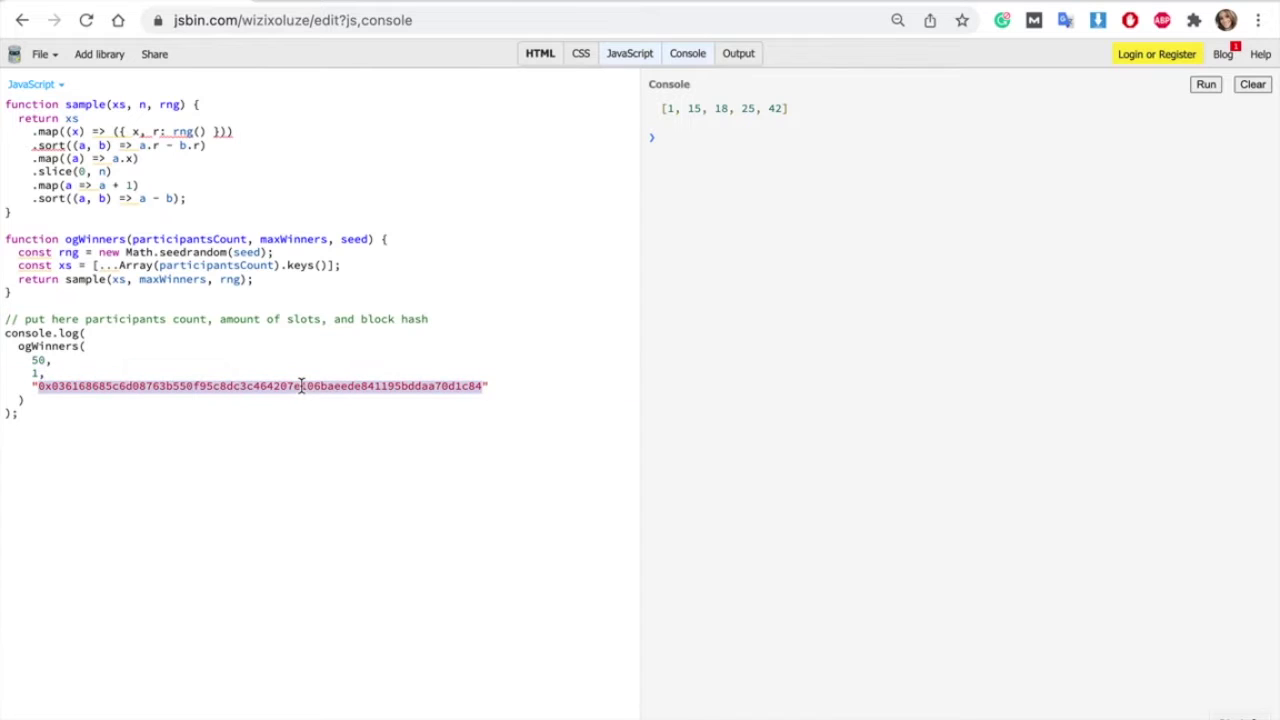
type("0xae77c0d0a35c76de0517c4c80c65d1dc4fa5d6da6d9ba526f30fef89ff738657")
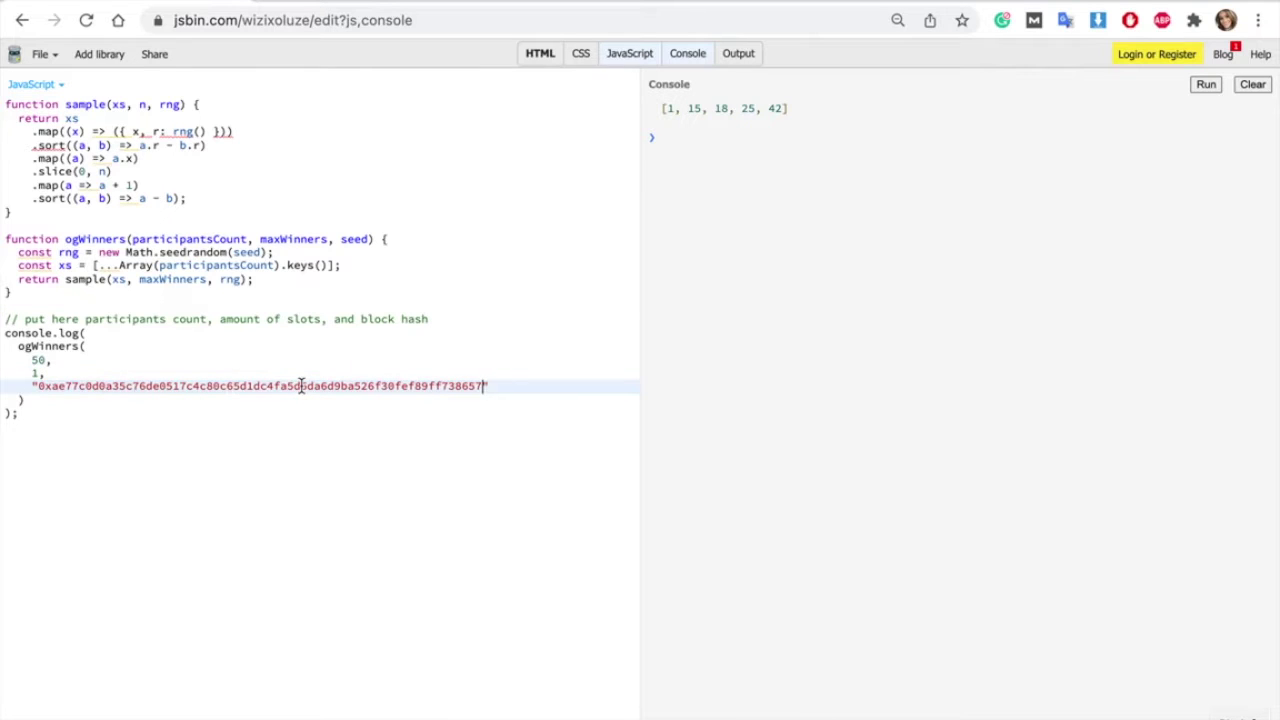
left_click(1262, 90)
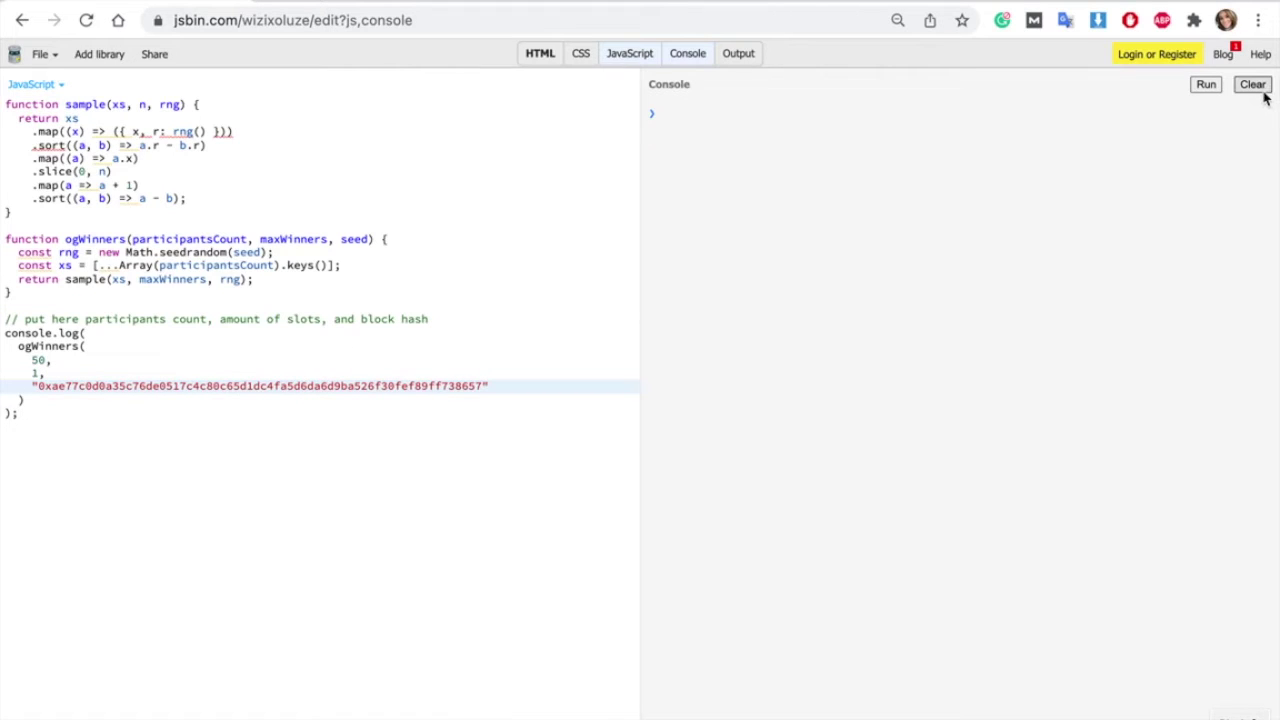
left_click(1204, 88)
Switch to the Google Sheets copy with the Day 3 winner highlighted and examine that row and the red-marked tickets under Day 4 and Day 5
key("super+Tab")
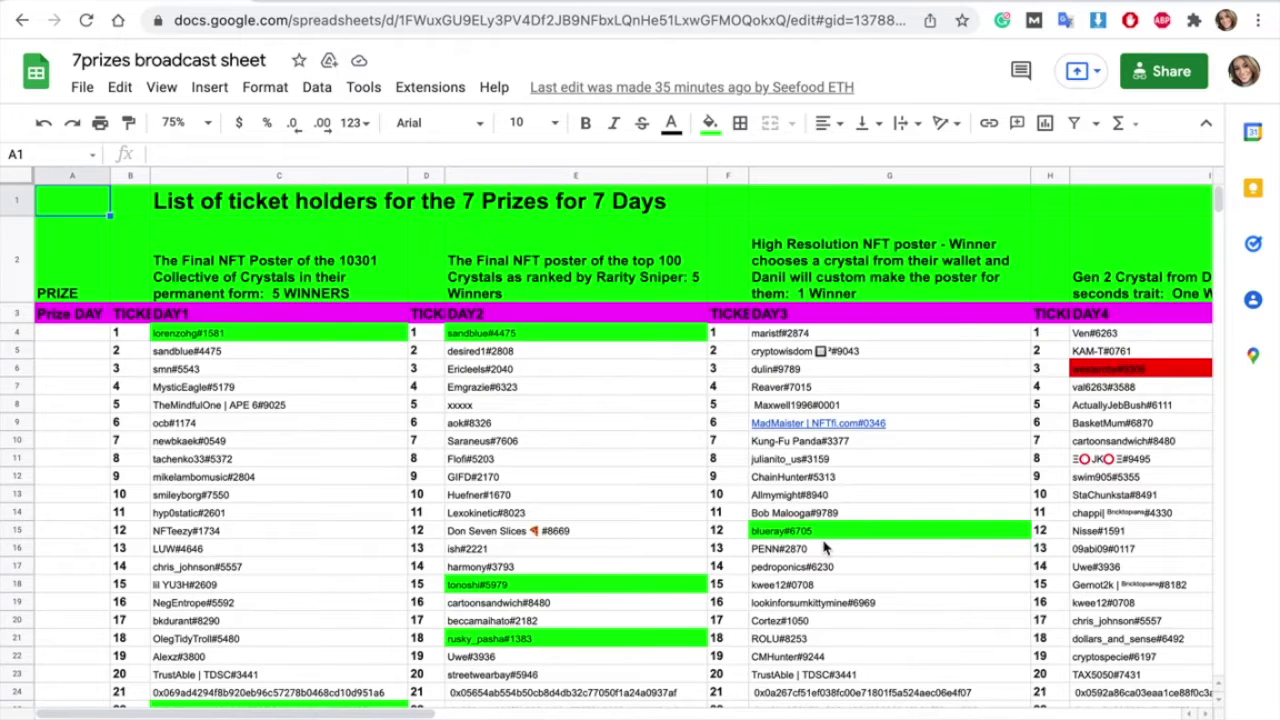
left_click(798, 531)
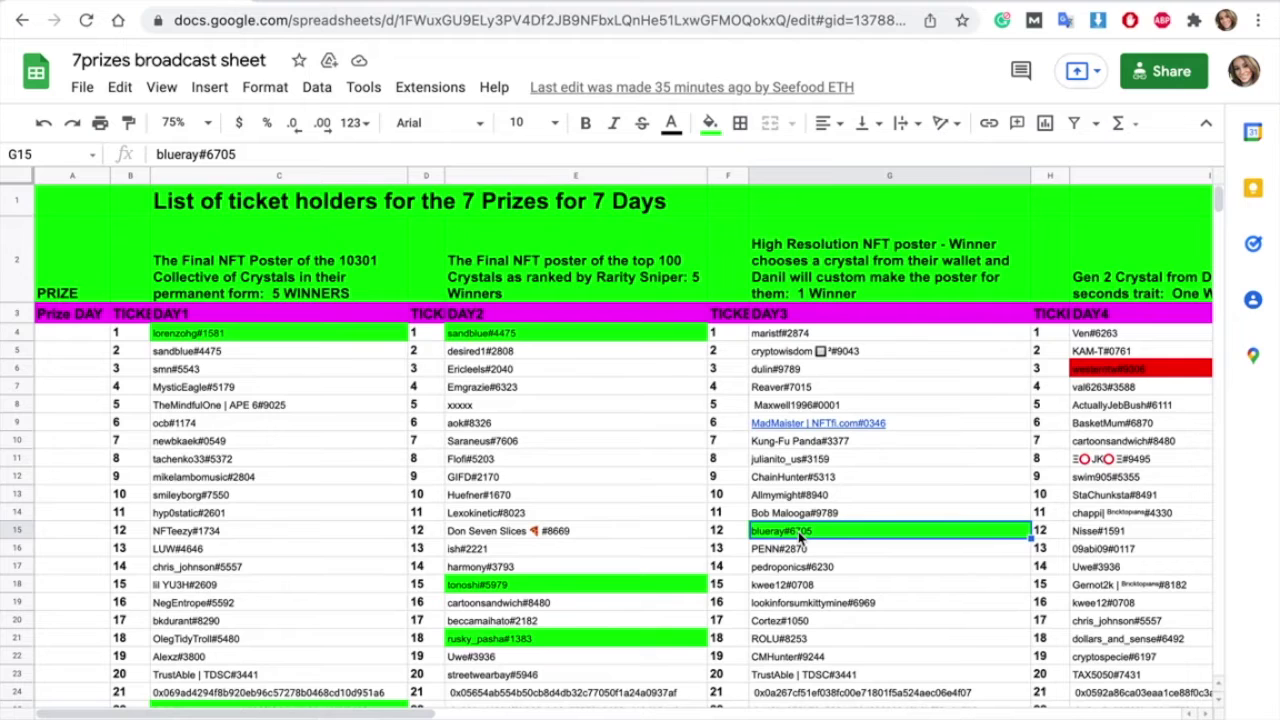
scroll(798, 531, "down", 1)
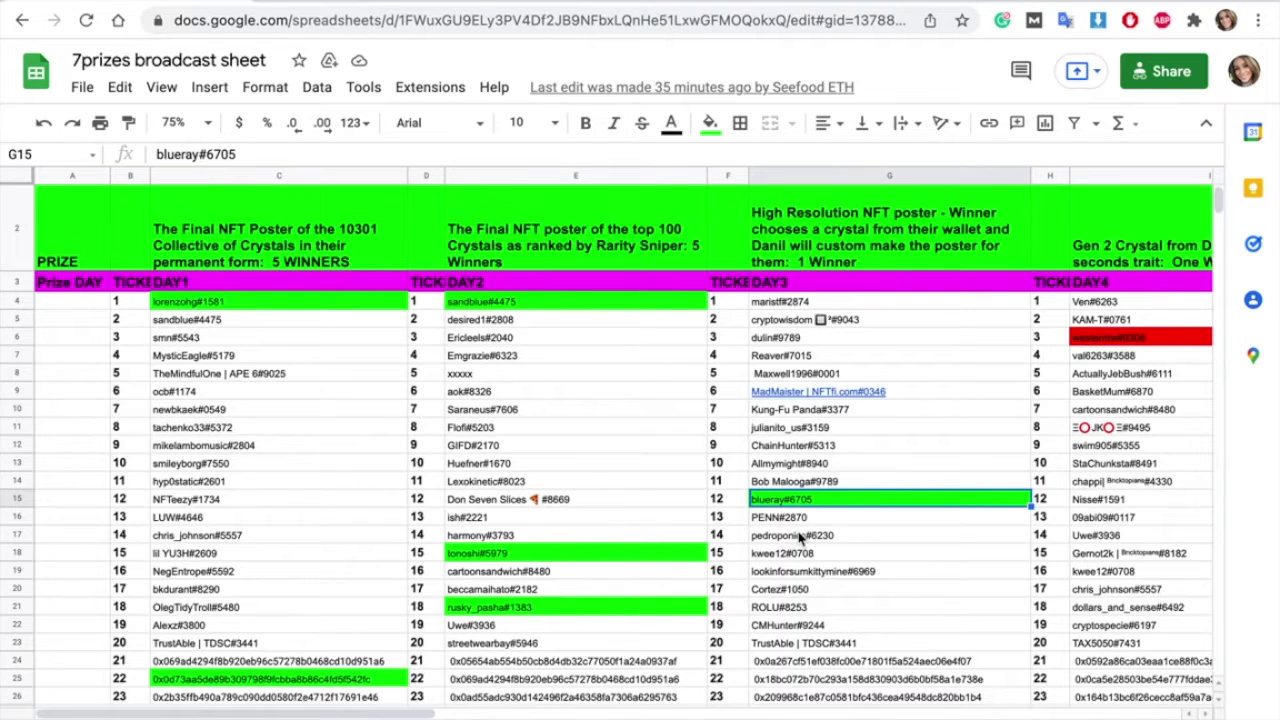
scroll(799, 538, "right", 5)
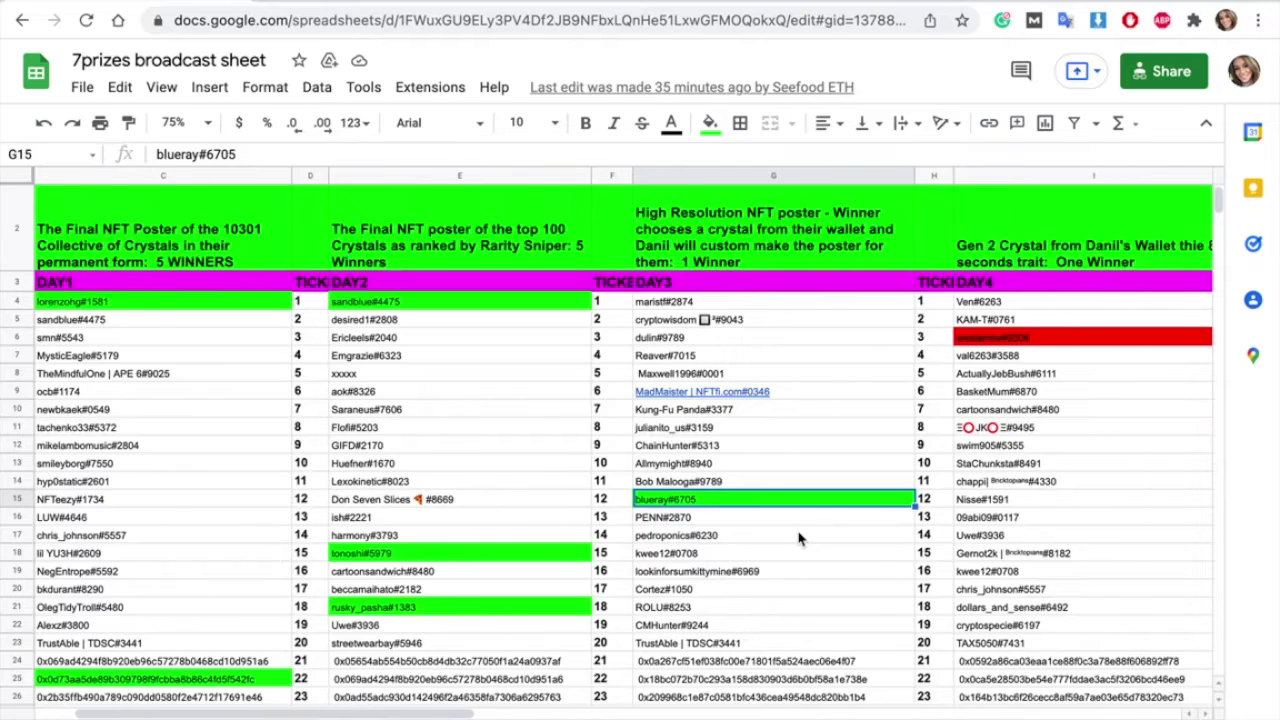
scroll(799, 538, "right", 1)
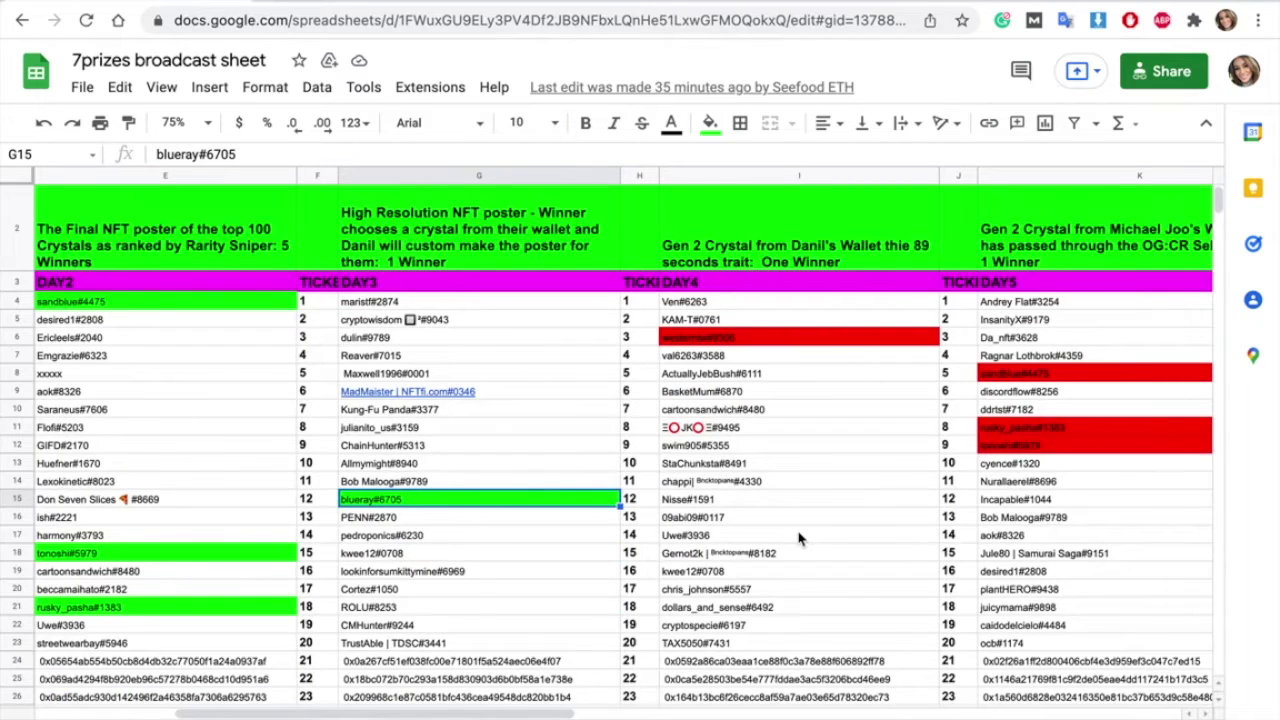
scroll(799, 538, "up", 1)
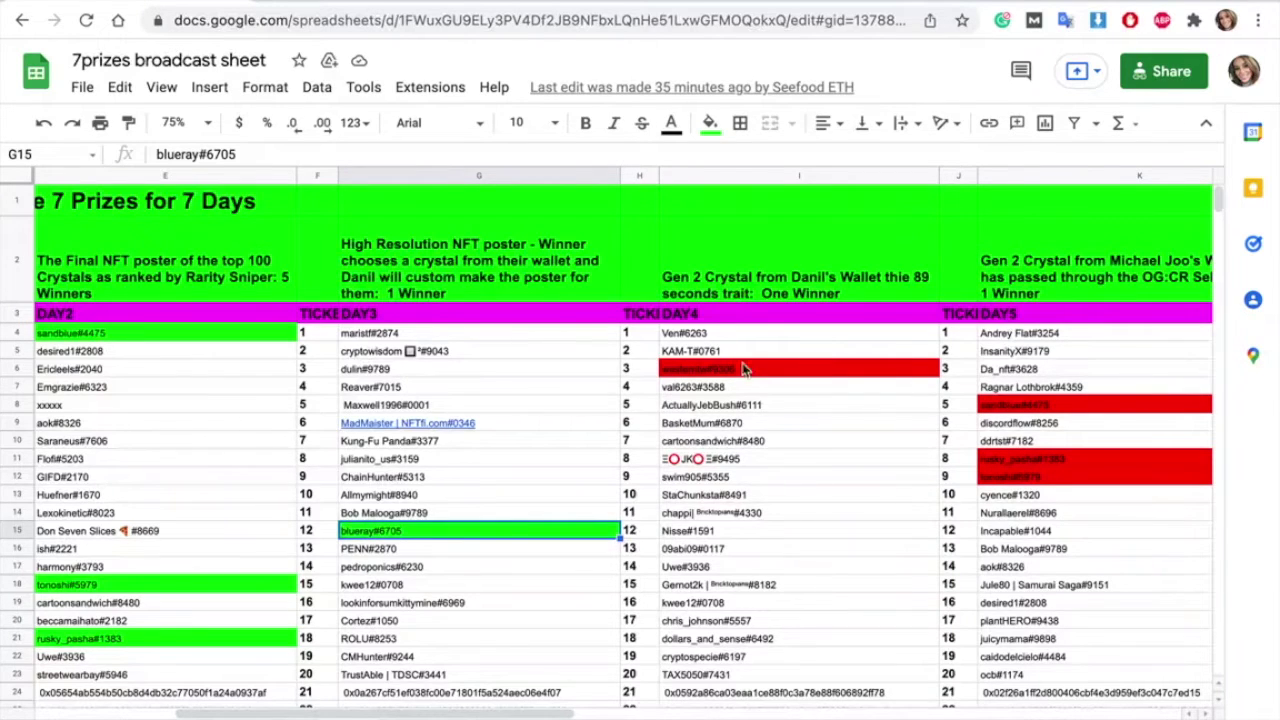
Open the Etherscan page for block 13991345 from the link below the Day 4 ticket list
scroll(727, 369, "down", 1)
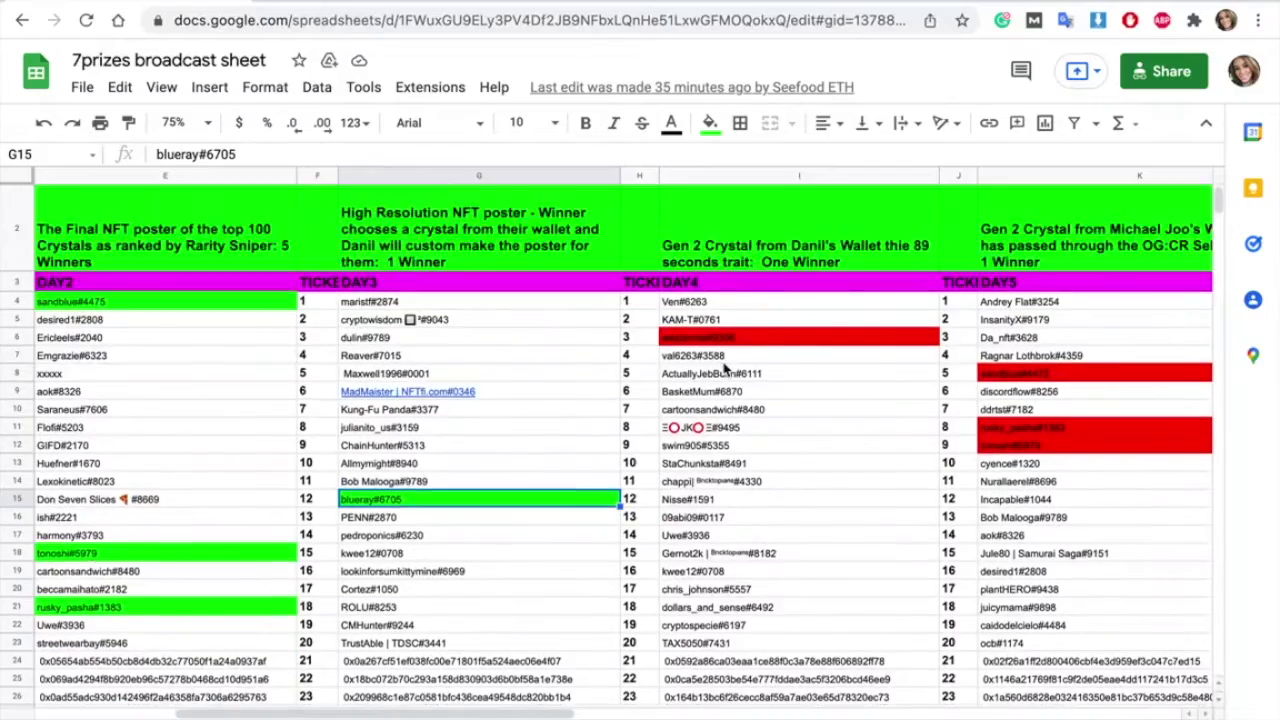
scroll(727, 369, "down", 10)
scroll(727, 369, "down", 3)
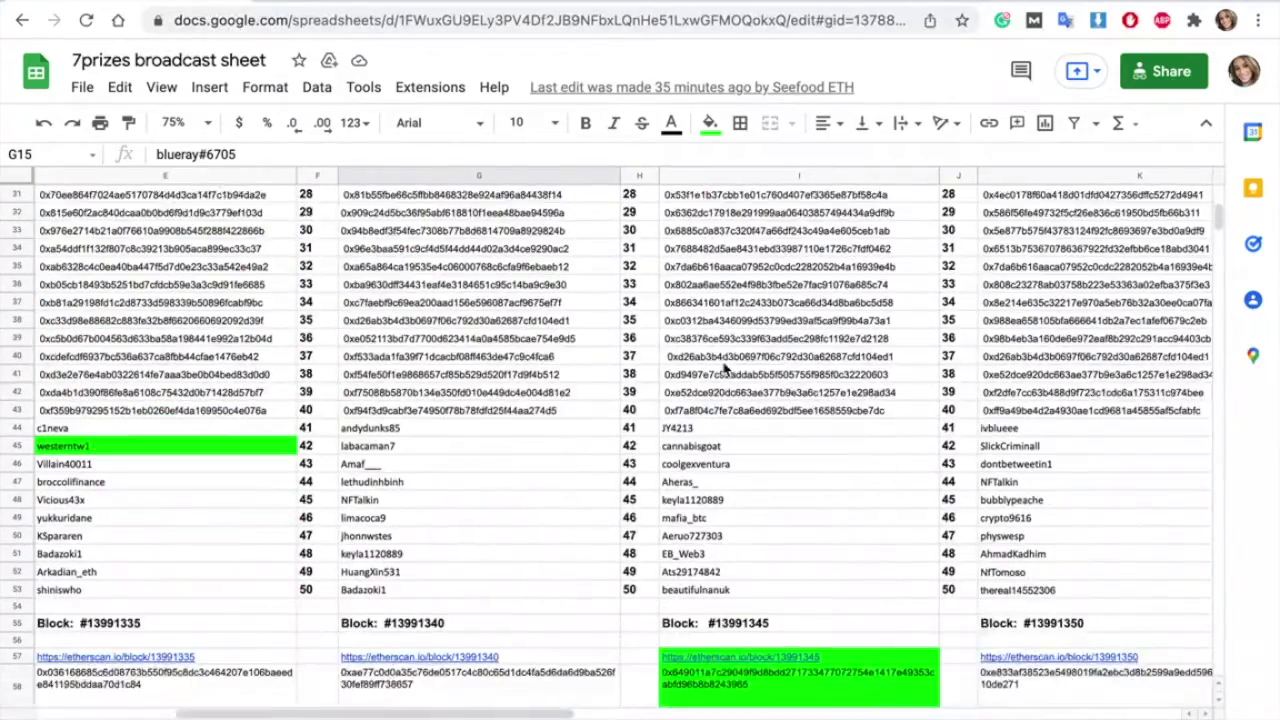
scroll(727, 368, "down", 2)
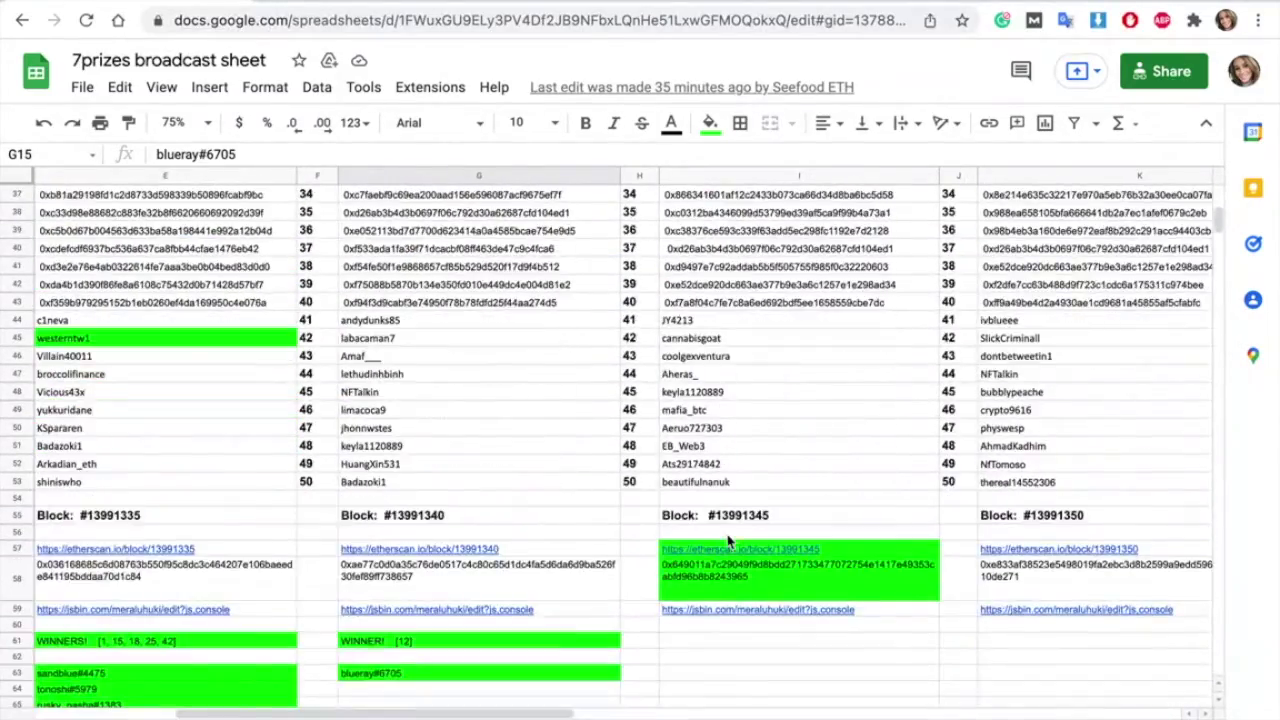
left_click(730, 548)
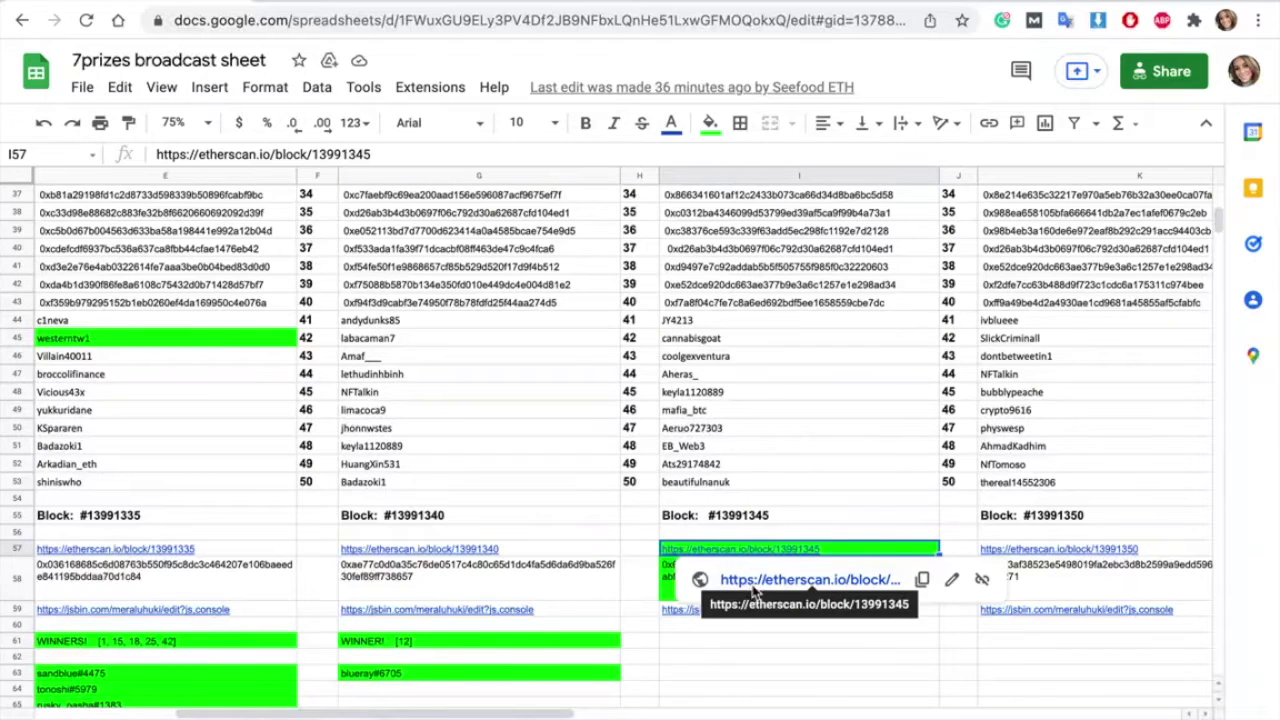
left_click(752, 589)
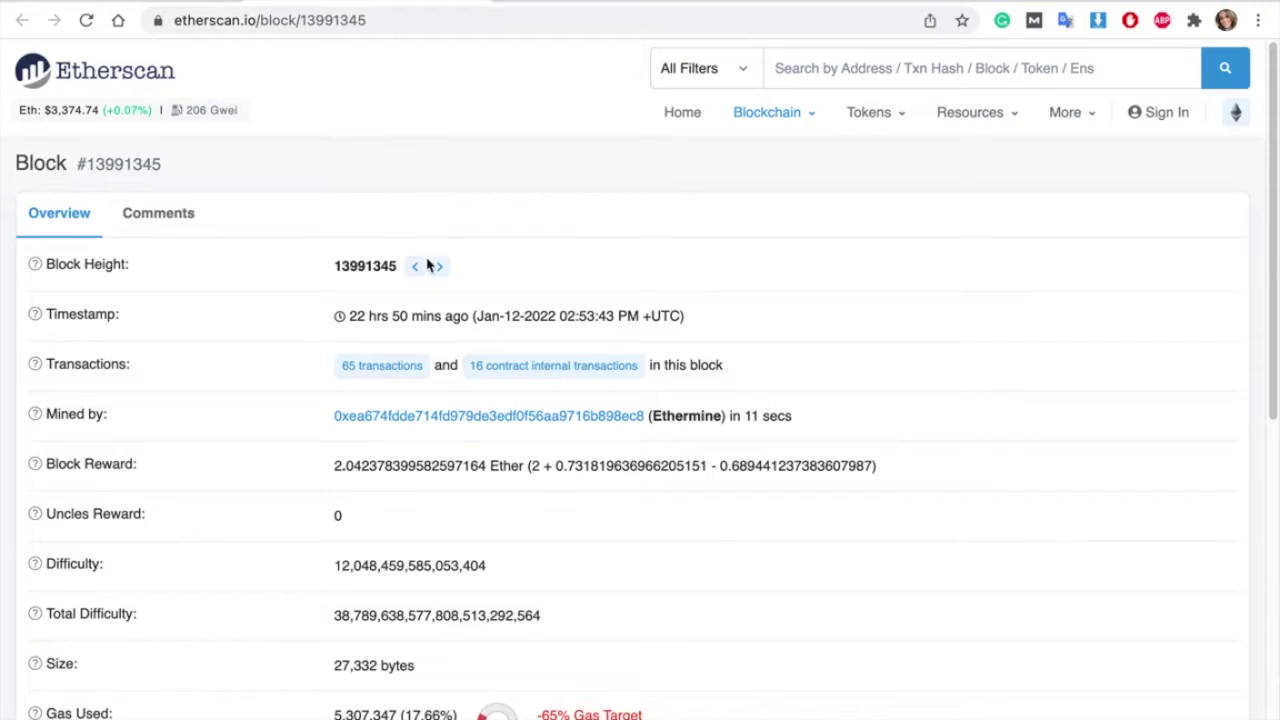
Expand block 13991345's additional details, copy its hash and switch to the JS Bin script
scroll(608, 306, "down", 5)
scroll(514, 316, "up", 1)
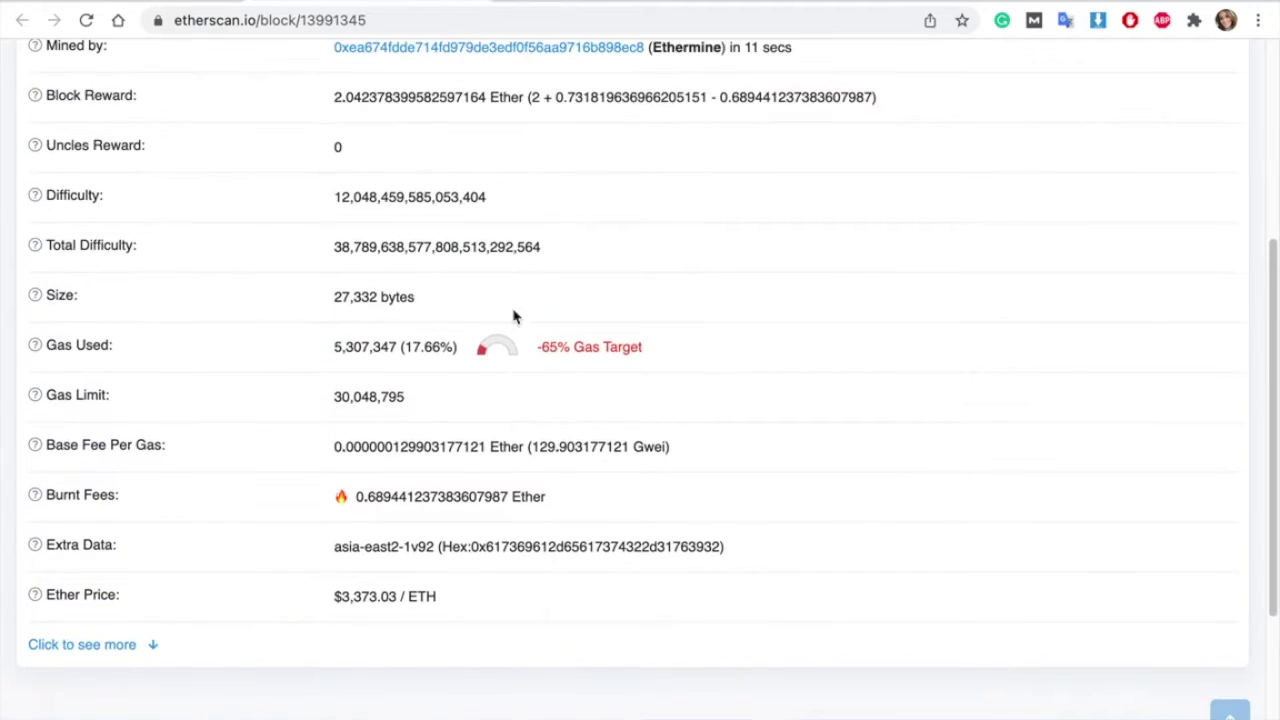
left_click(118, 645)
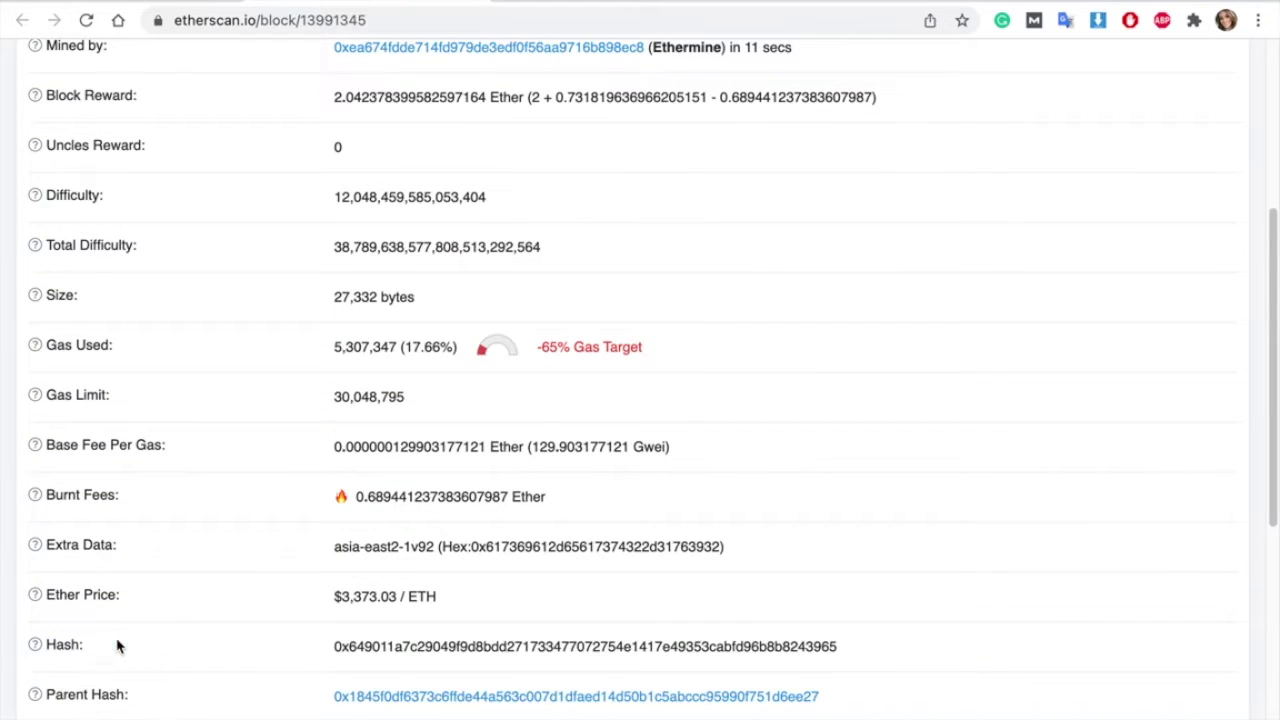
scroll(455, 478, "down", 2)
double_click(437, 473)
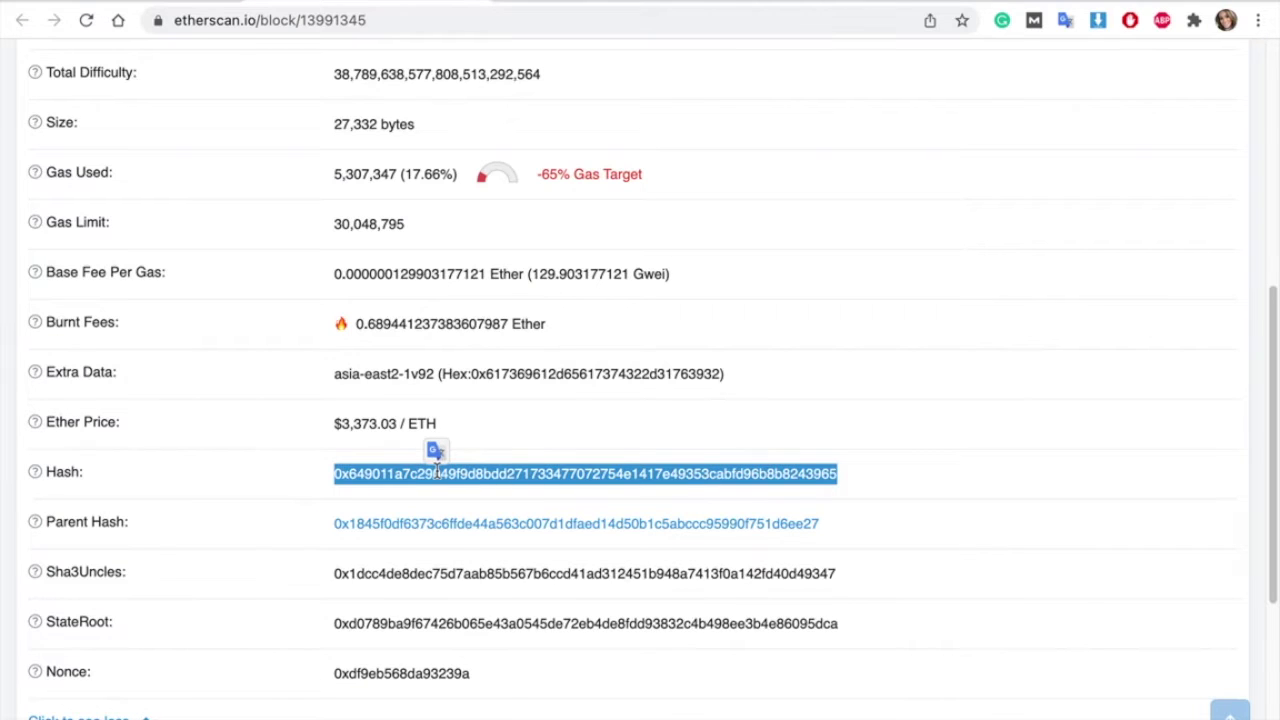
key("ctrl+Tab")
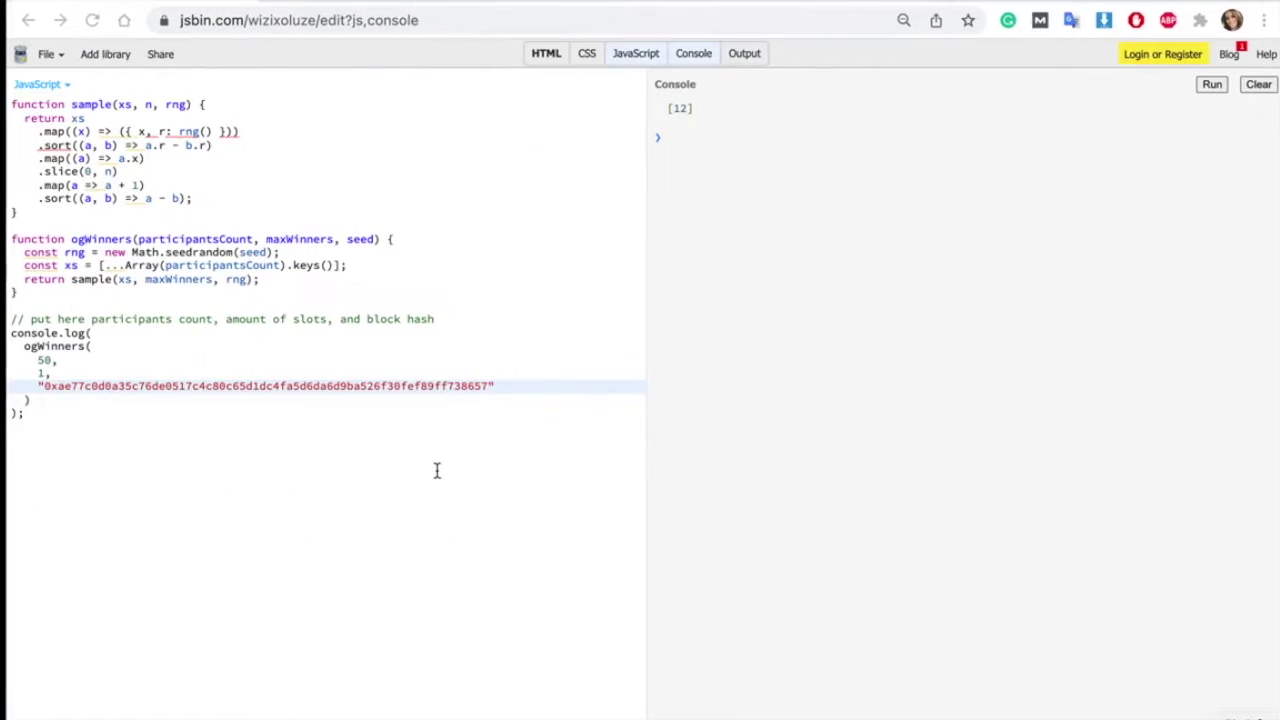
Replace the script's seed with block 13991345's hash and run the script on a cleared console
double_click(247, 383)
key("ctrl+v")
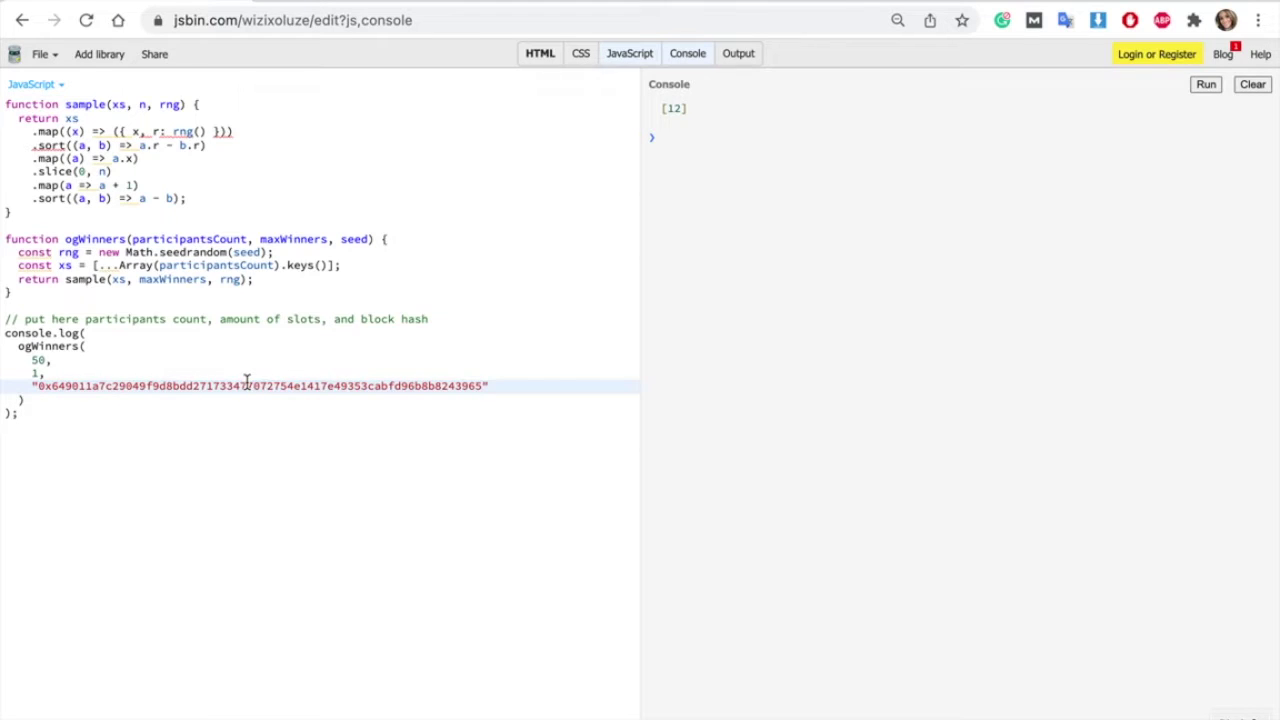
left_click(1254, 87)
left_click(1209, 88)
Return to the Google Sheets ticket list and select ticket 47 in the Day 4 column
key("ctrl+Left")
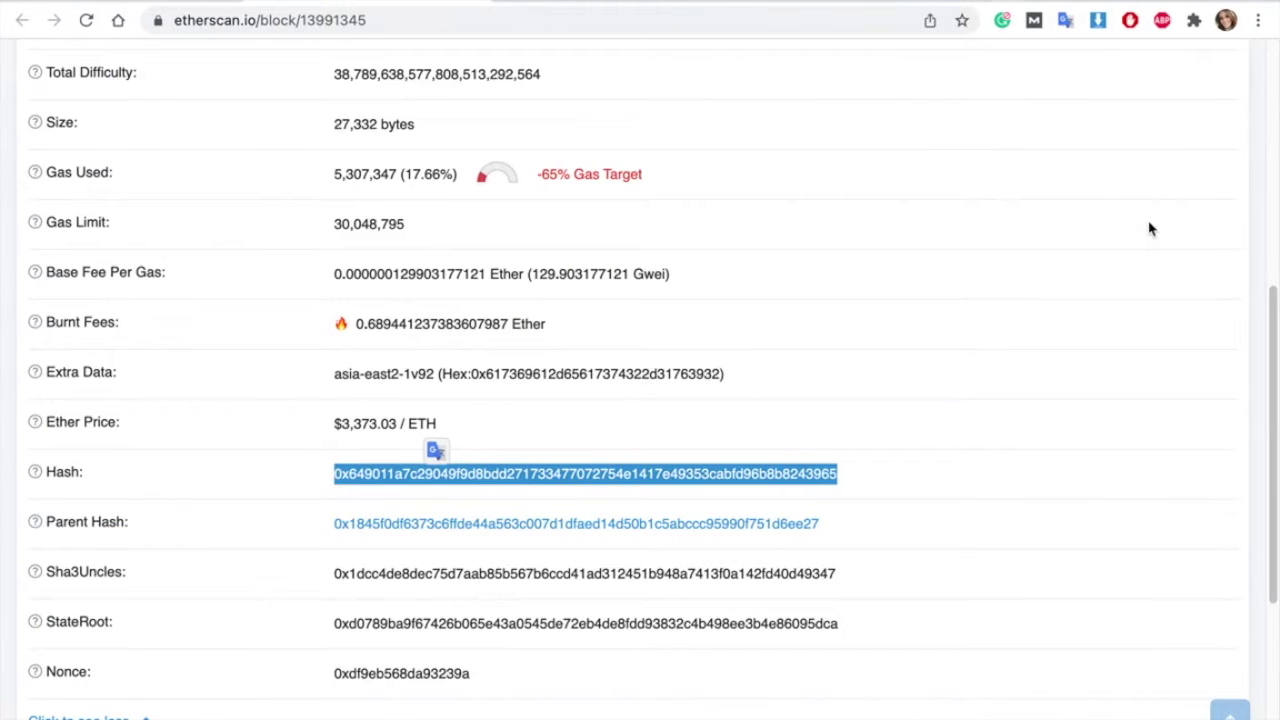
key("ctrl+Right")
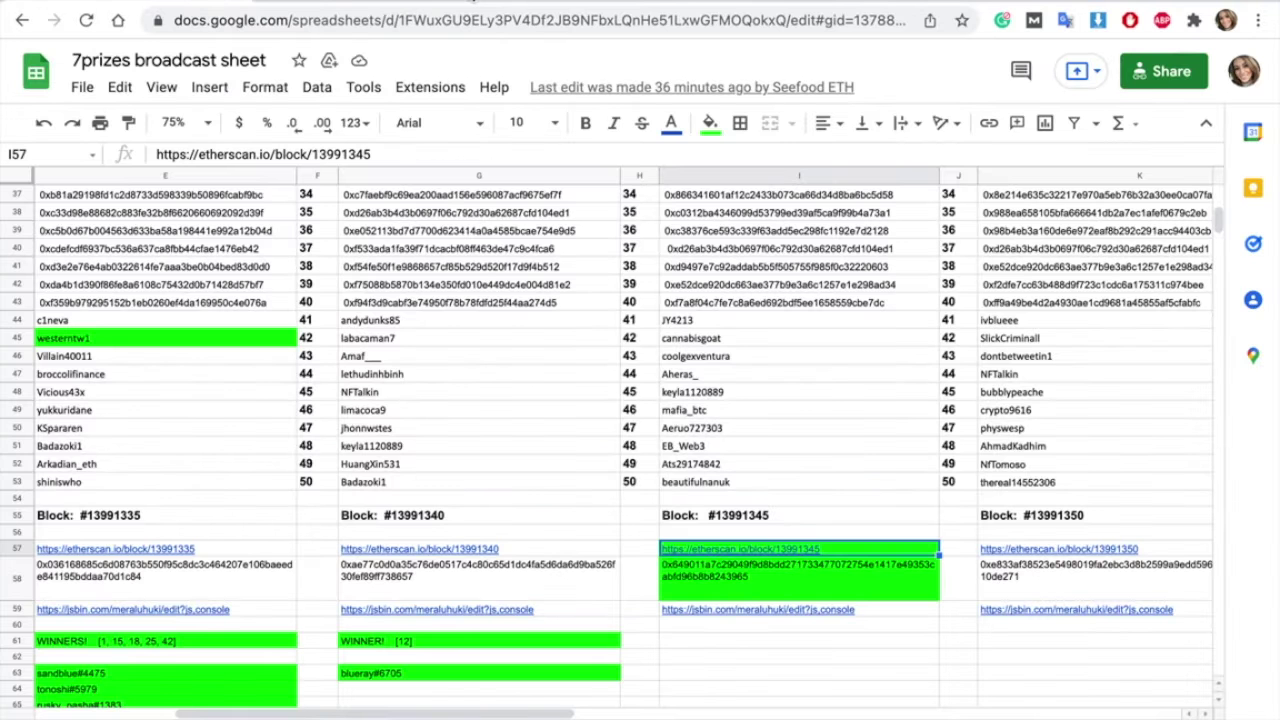
left_click(729, 430)
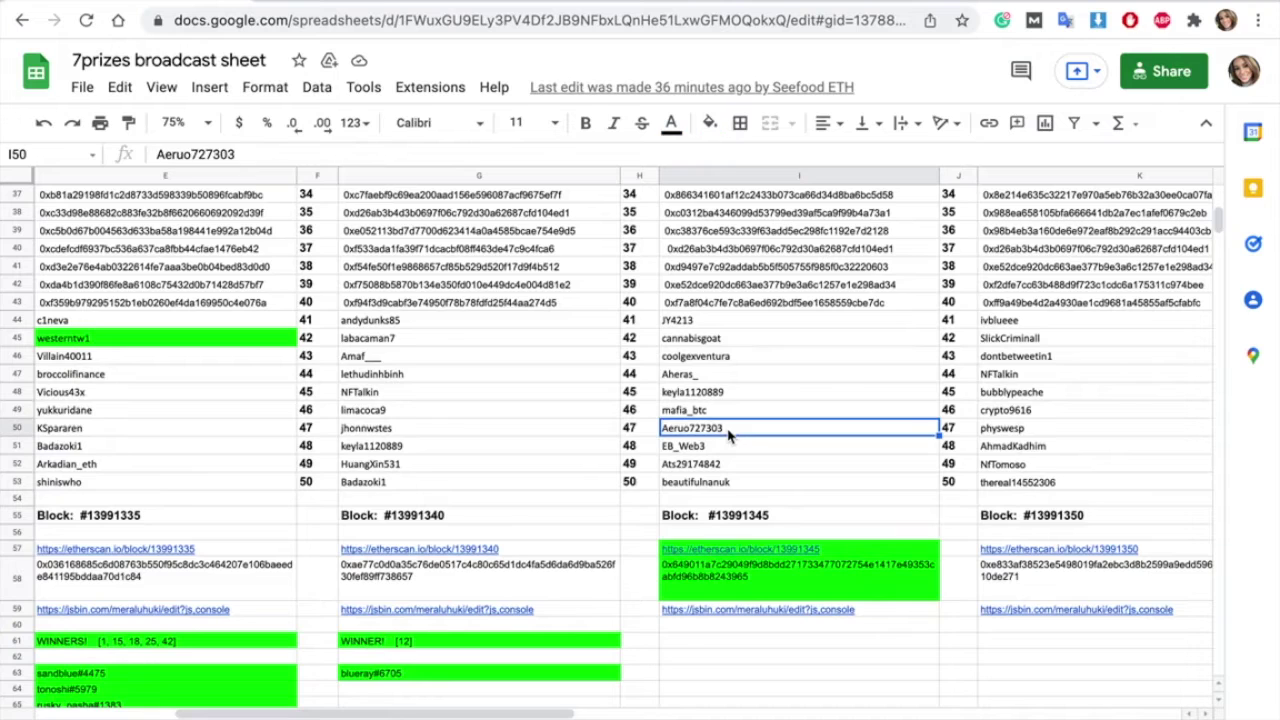
Switch to the sheet copy with the Day 4 winner highlighted and examine ticket 47's row
key("ctrl+shift+Page_Up")
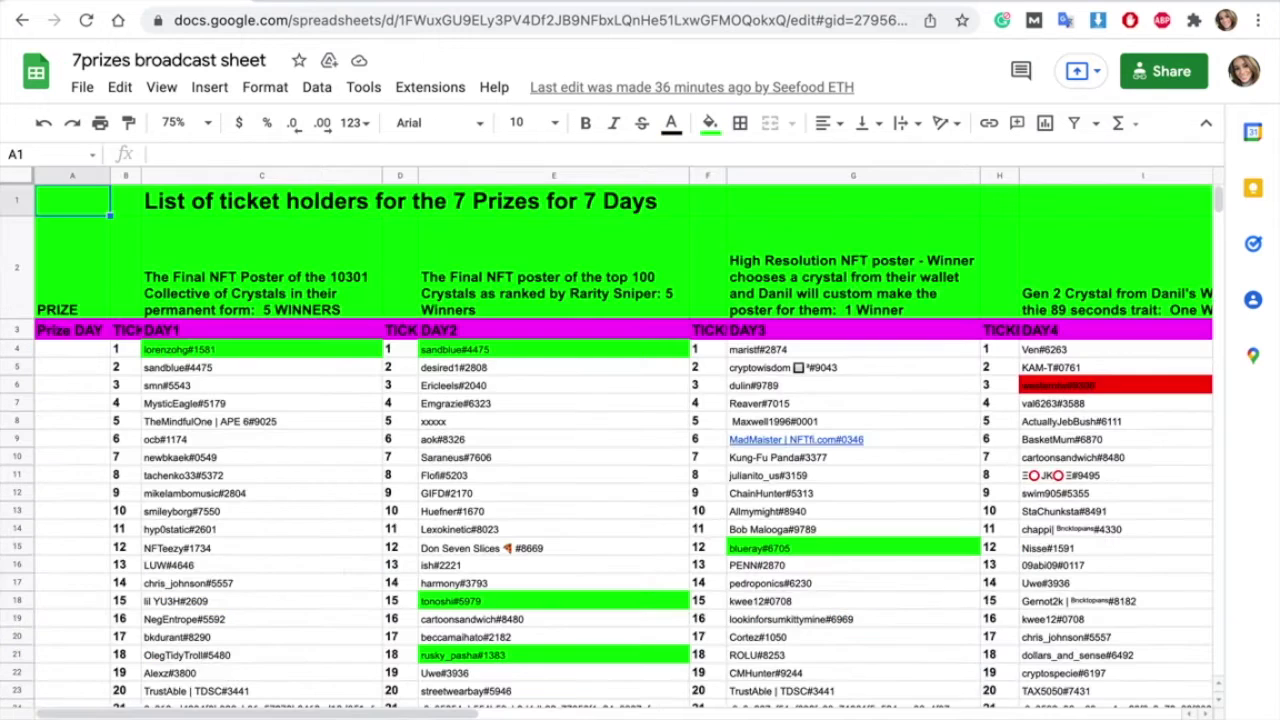
scroll(891, 523, "down", 5)
scroll(891, 523, "right", 2)
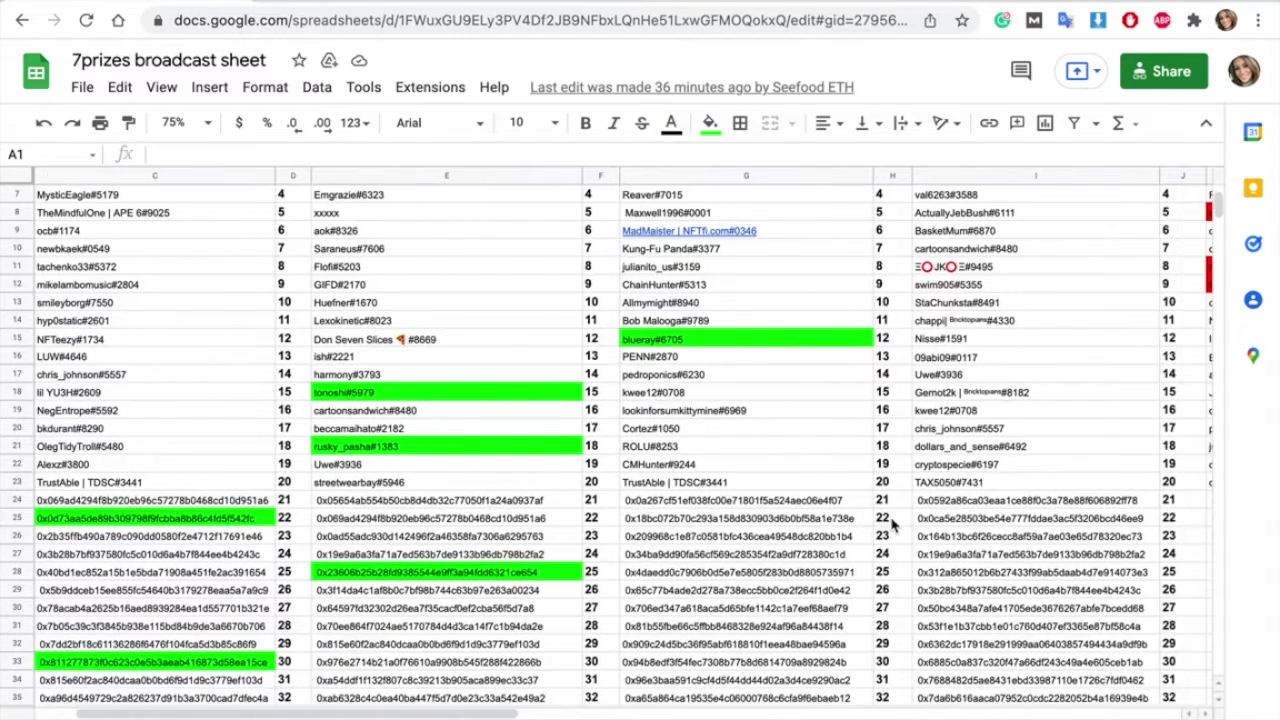
scroll(722, 488, "up", 3)
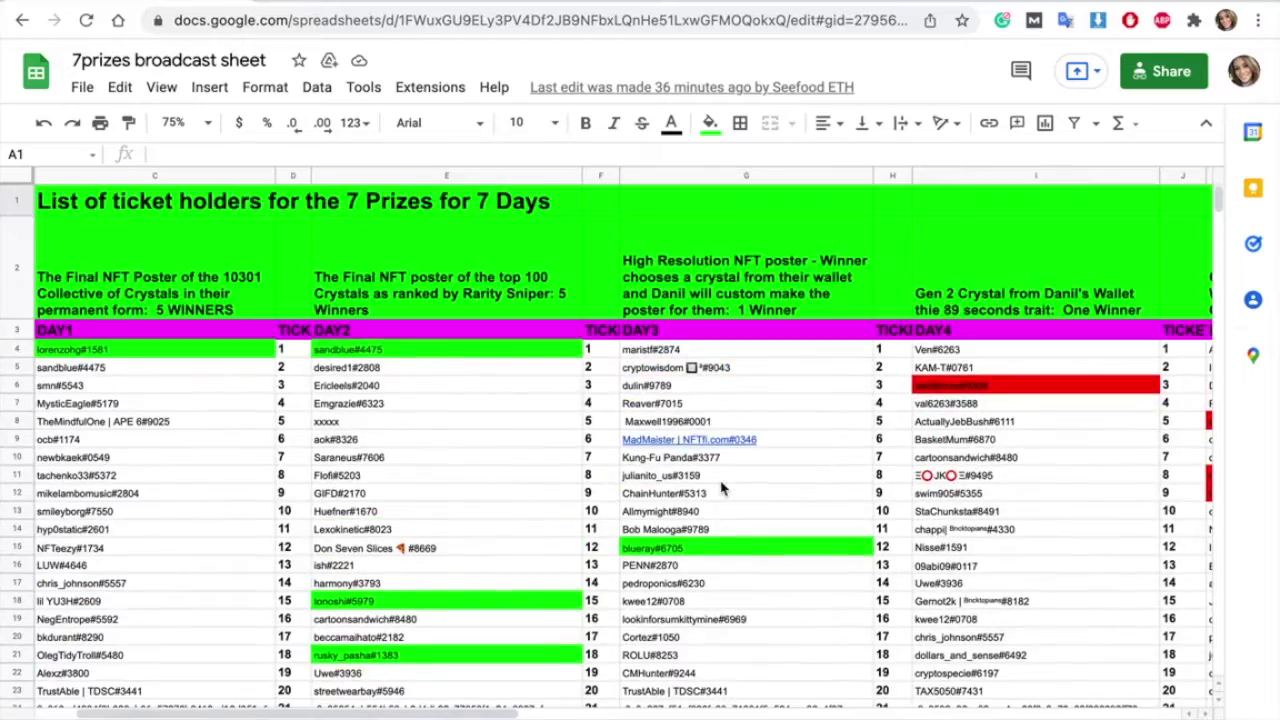
scroll(722, 488, "down", 3)
scroll(722, 488, "right", 5)
scroll(722, 488, "left", 2)
scroll(722, 488, "up", 3)
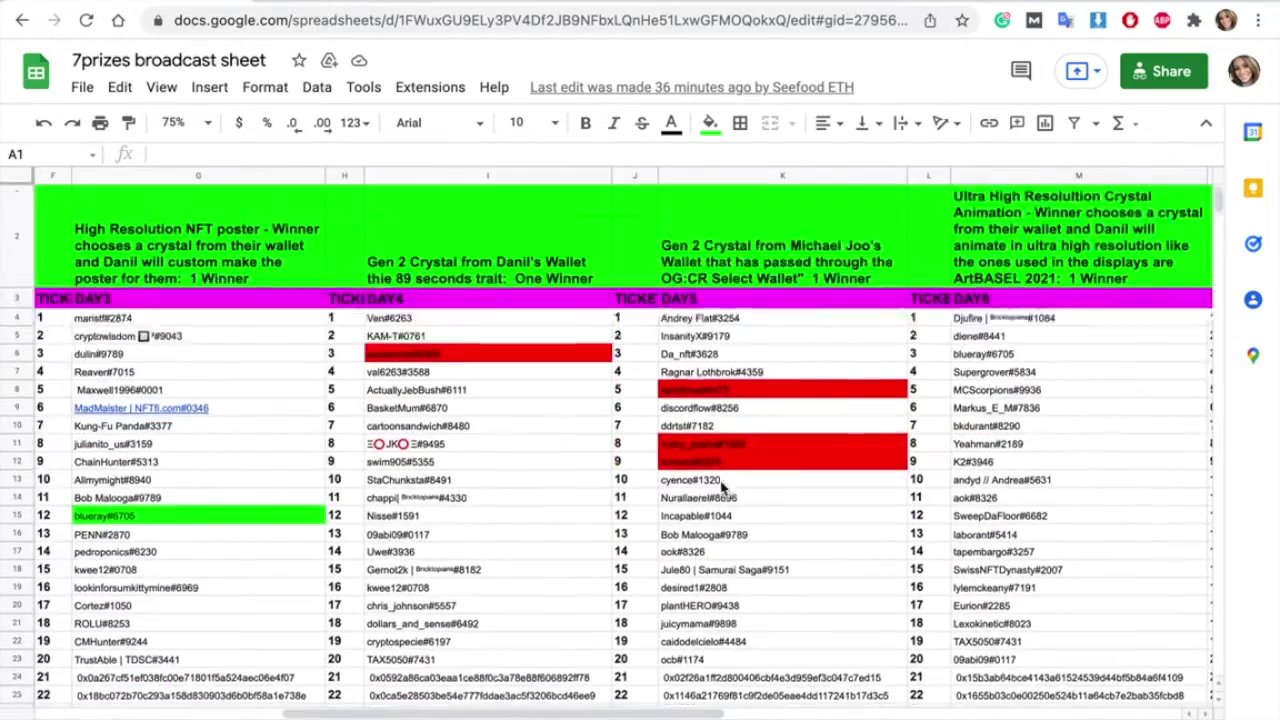
scroll(517, 471, "down", 5)
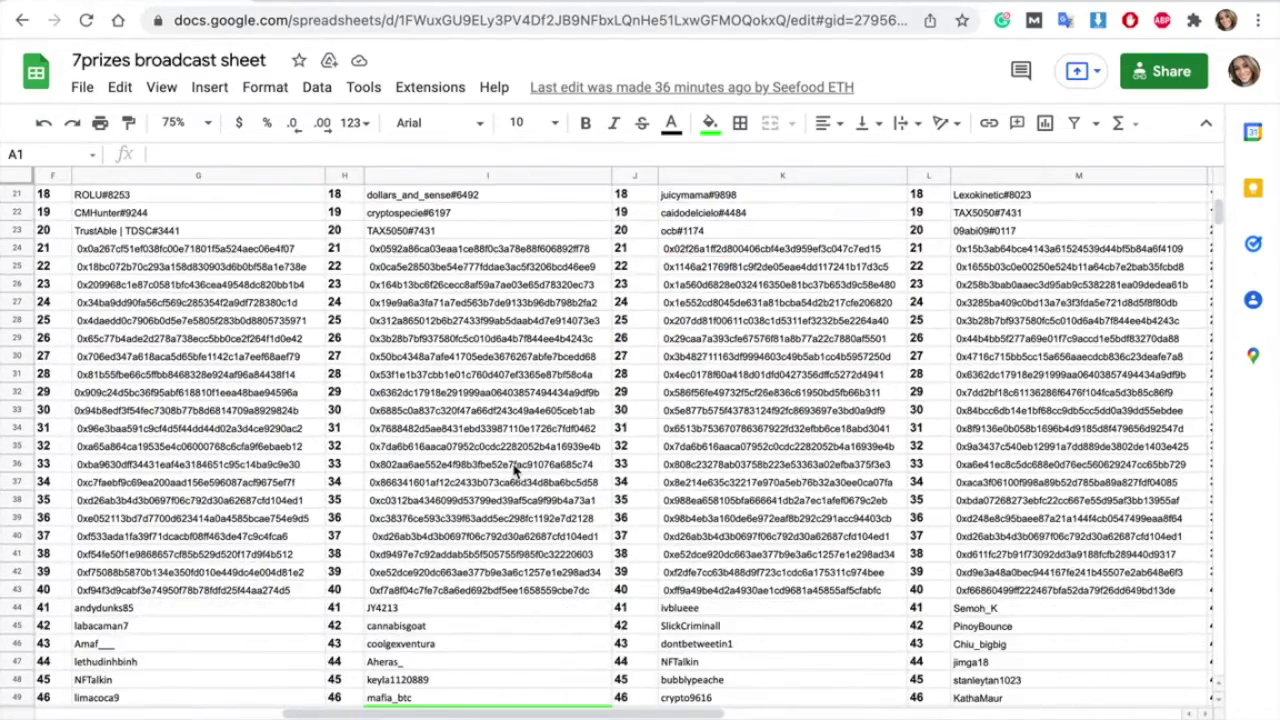
scroll(515, 470, "down", 2)
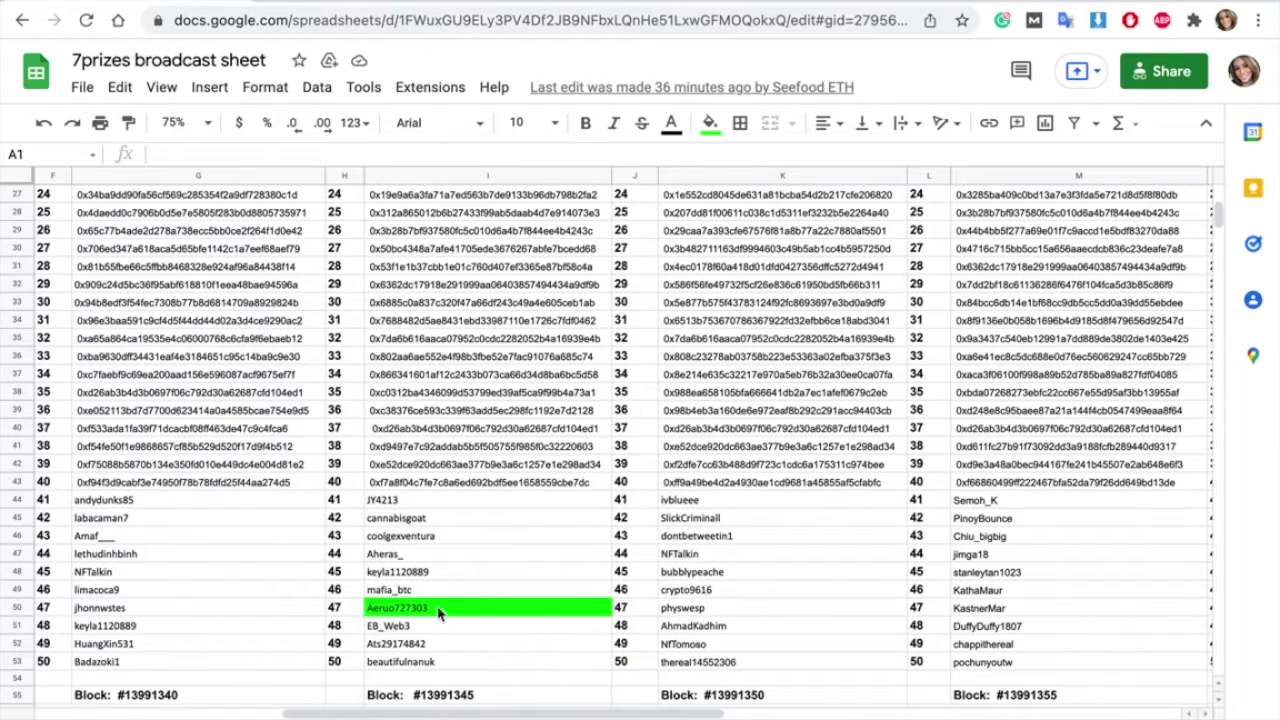
left_click(431, 610)
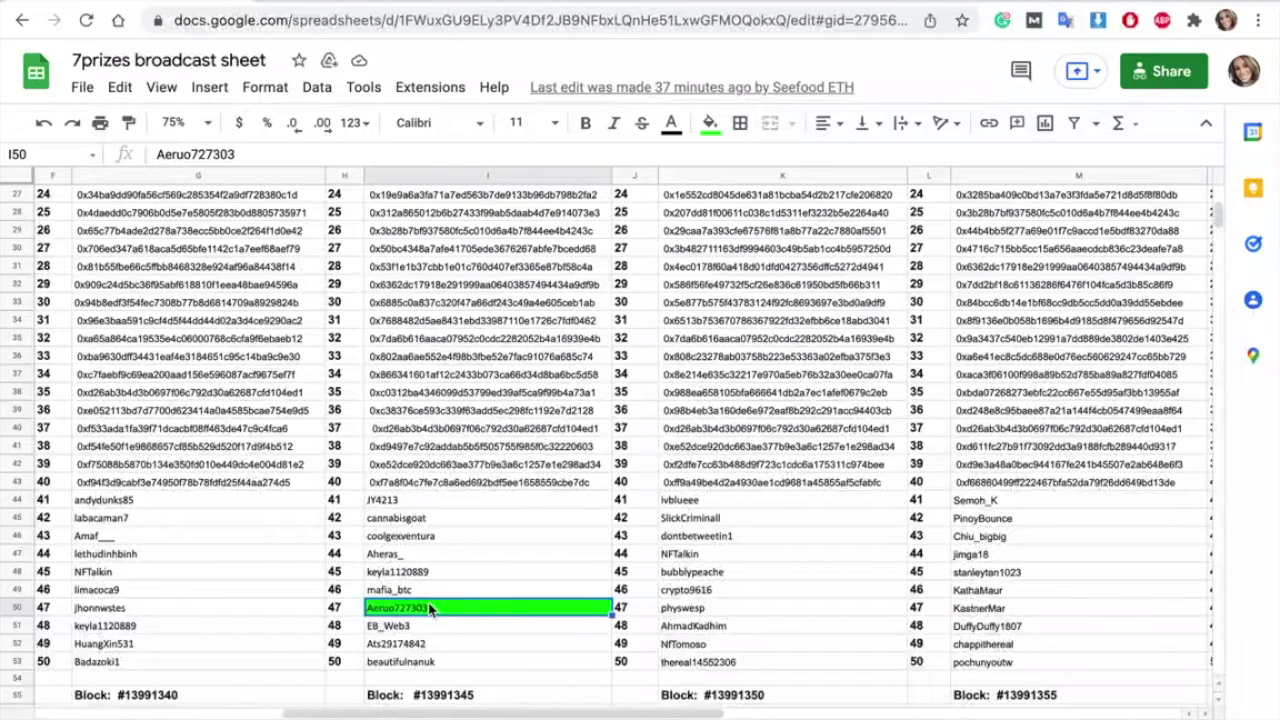
Examine the winner entry below the Day 4 list and select block 13991350's link under Day 5
scroll(430, 608, "down", 1)
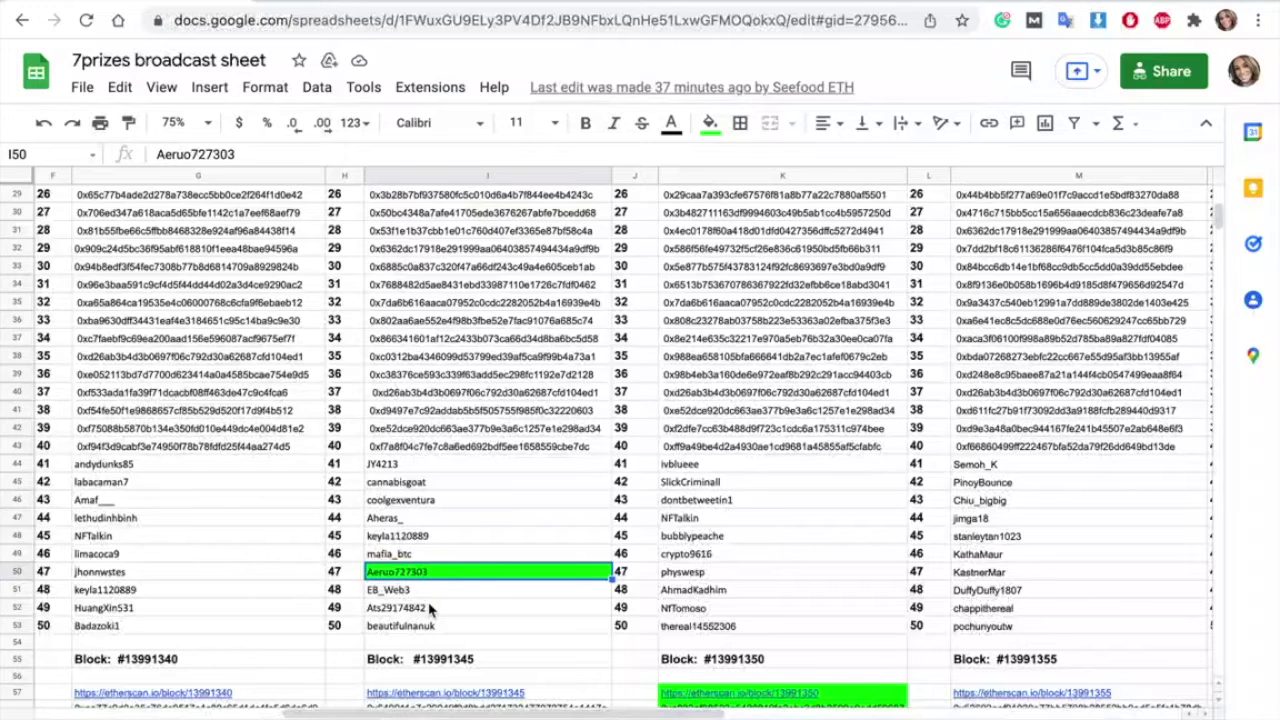
scroll(430, 608, "down", 1)
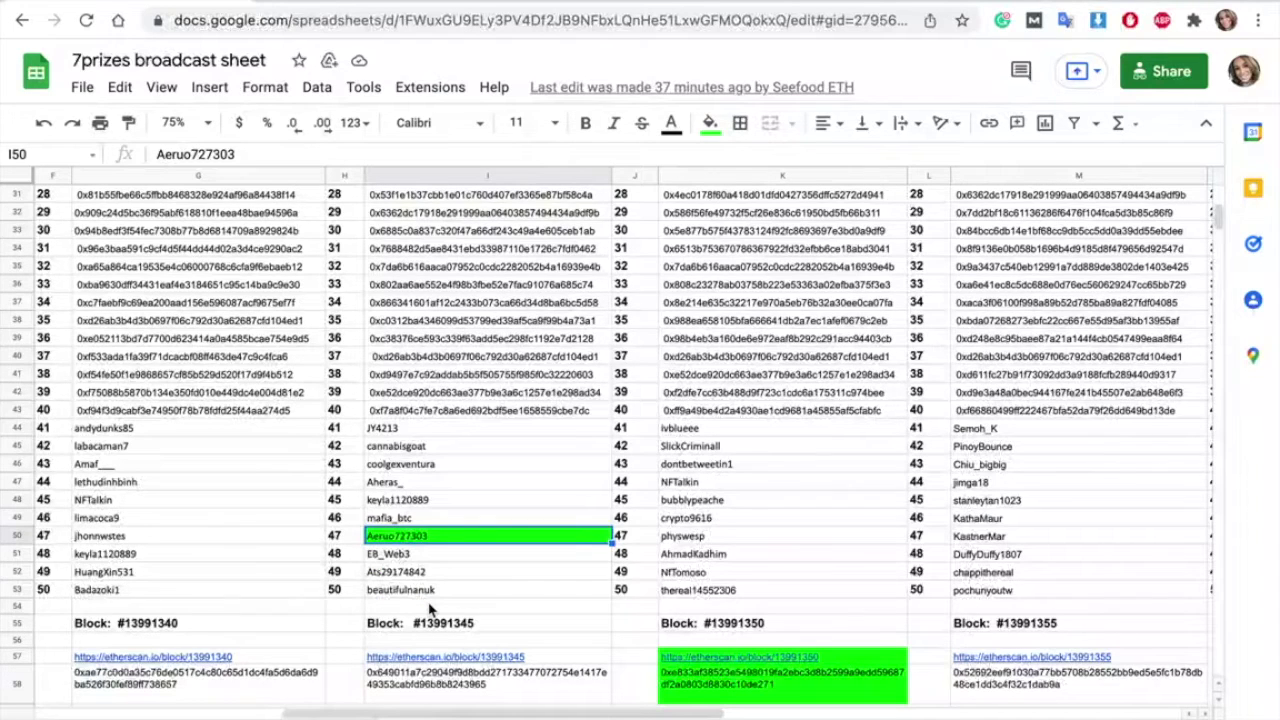
scroll(430, 608, "down", 1)
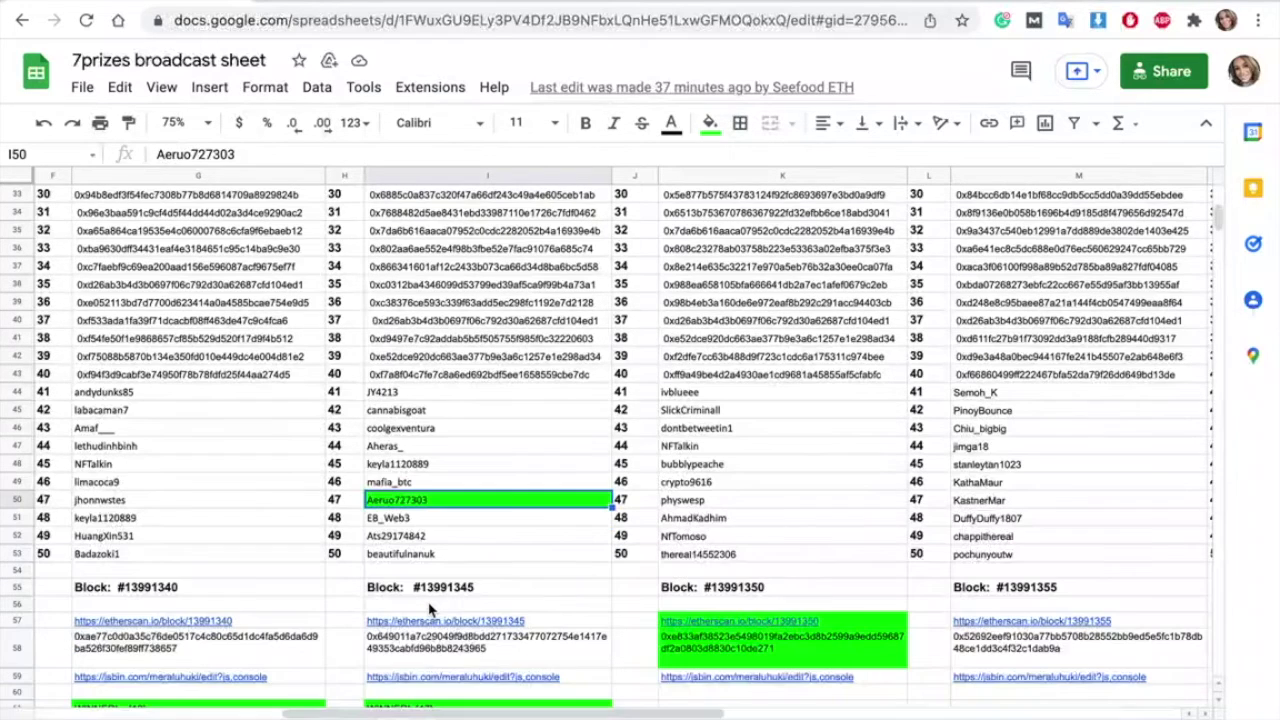
scroll(700, 514, "down", 3)
left_click(727, 519)
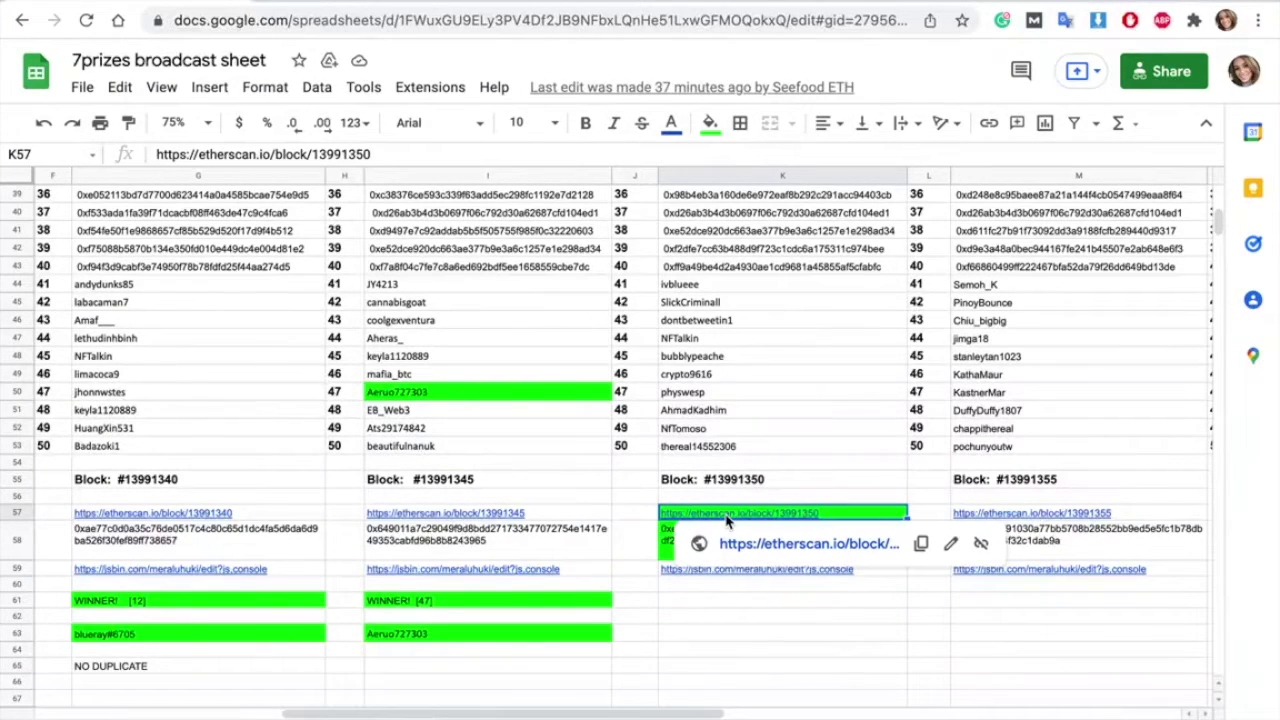
Review the Day 4 and Day 5 columns, including the red-marked tickets, and open block 13991350's Etherscan page from the link below Day 5
left_click(736, 433)
scroll(735, 440, "up", 15)
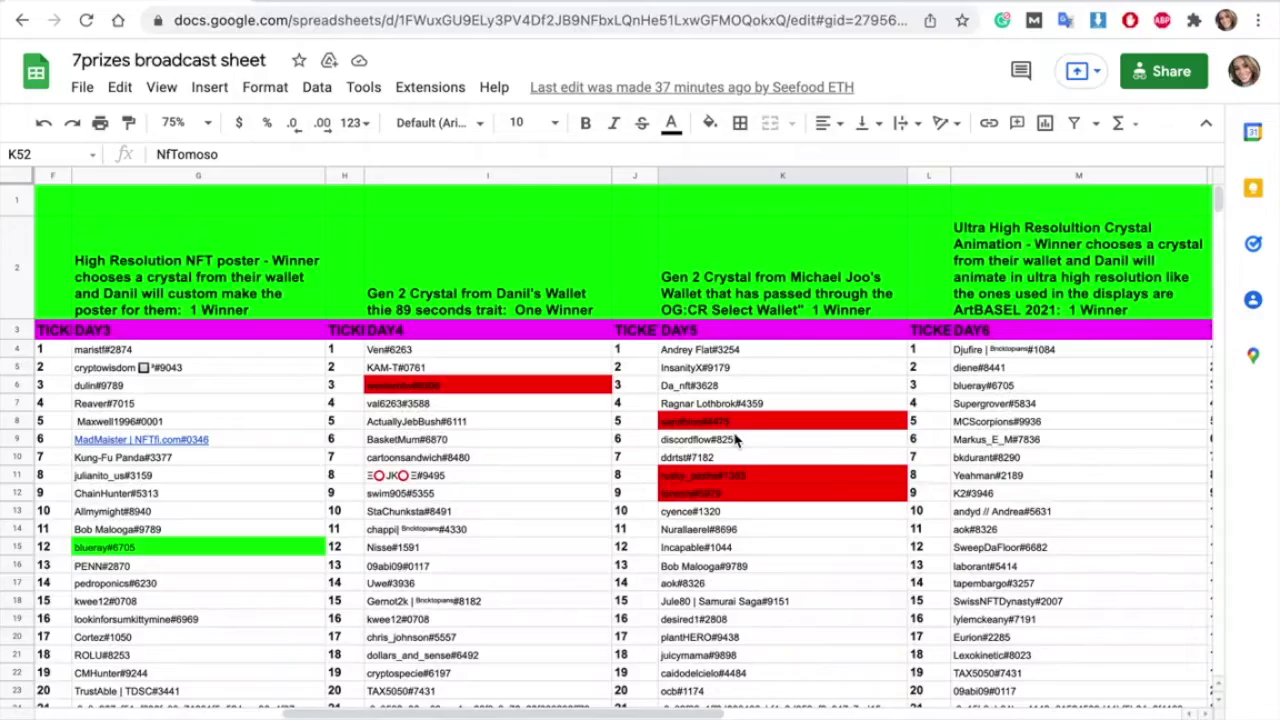
scroll(735, 430, "down", 10)
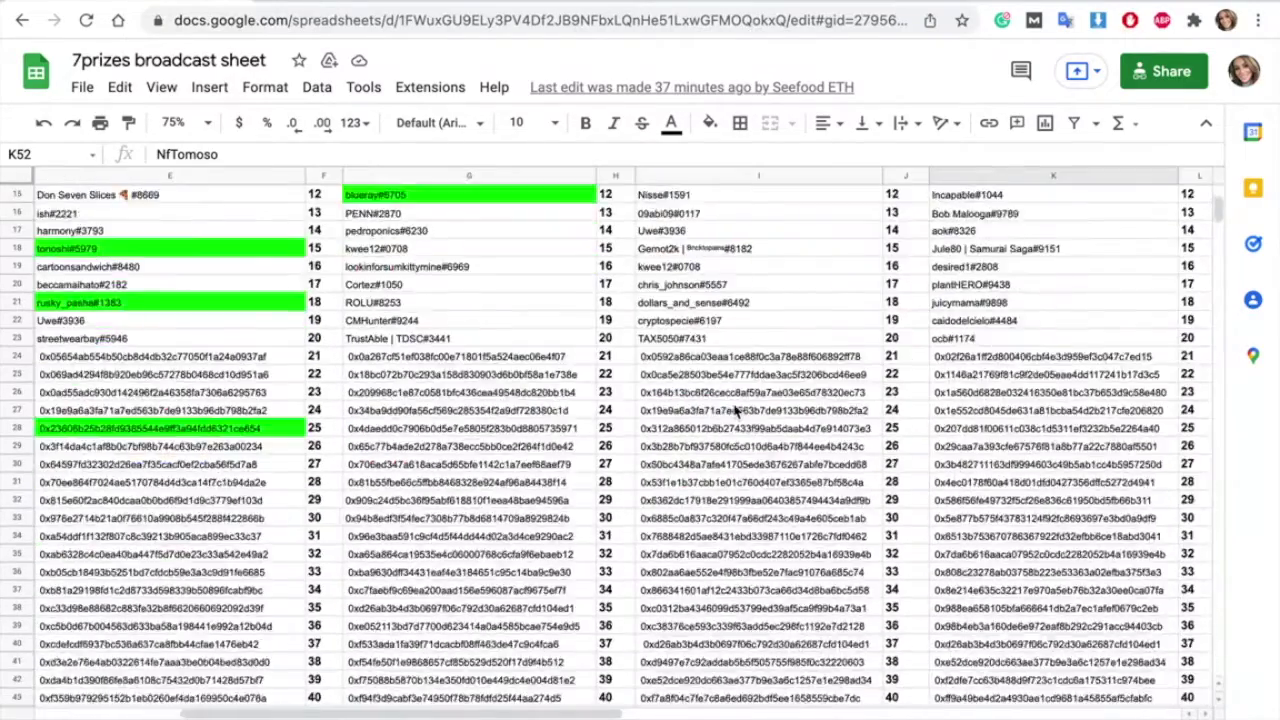
scroll(735, 411, "down", 3)
scroll(735, 411, "down", 2)
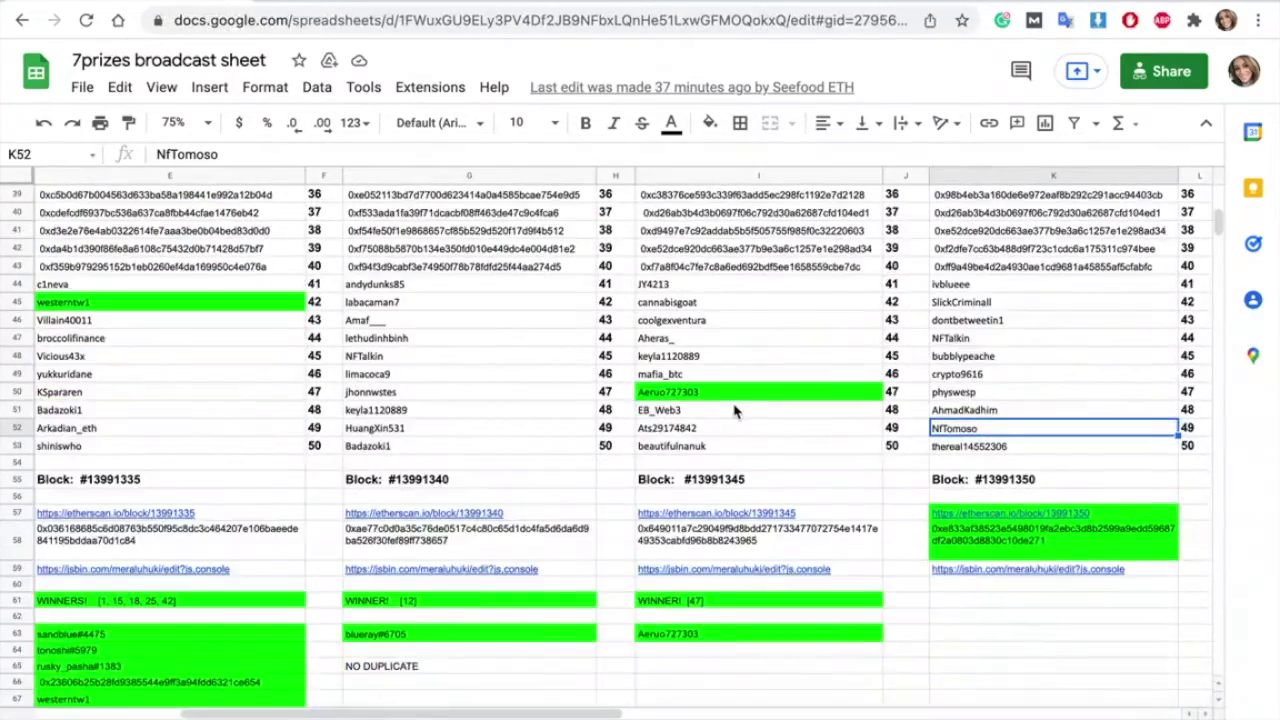
left_click(722, 513)
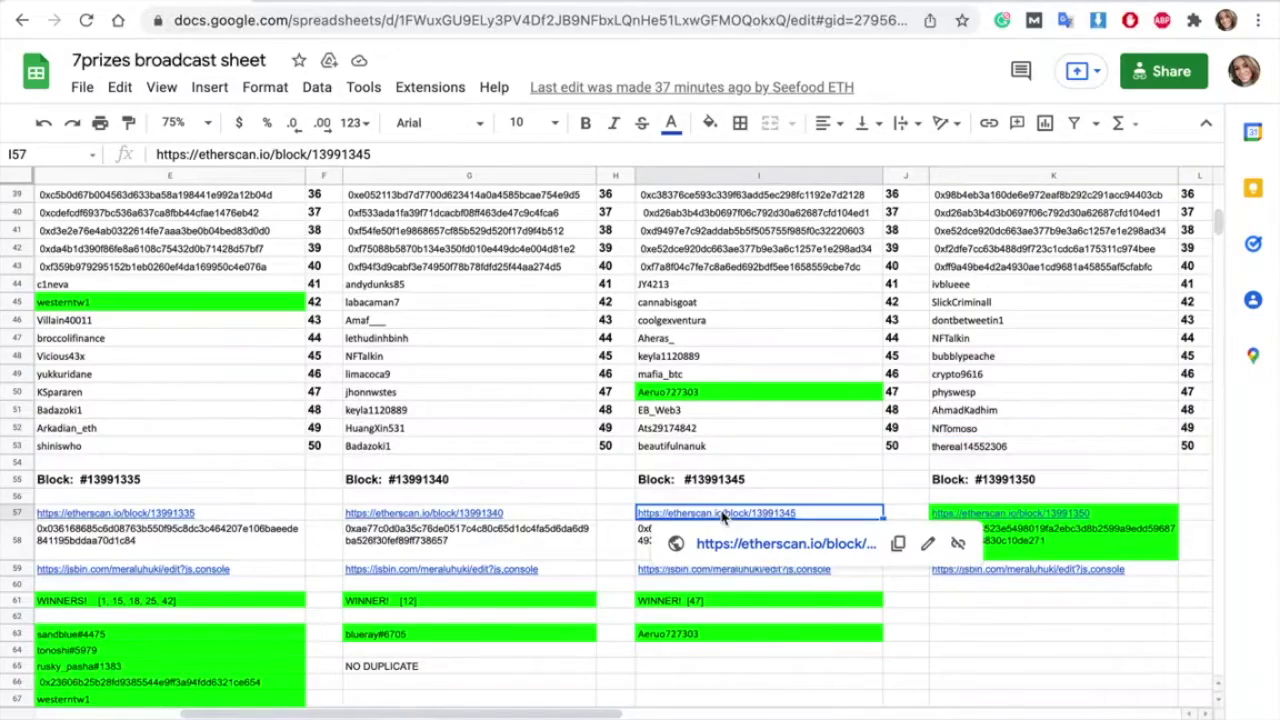
scroll(773, 440, "up", 15)
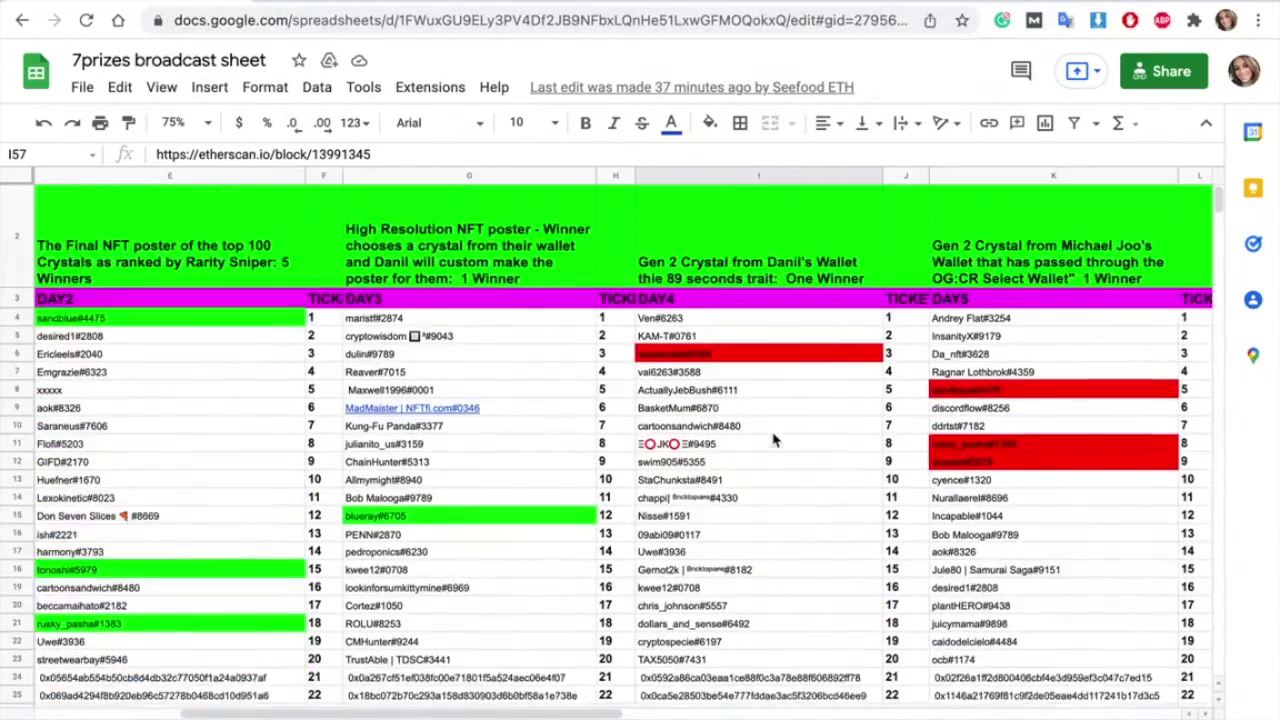
scroll(773, 440, "up", 1)
scroll(771, 437, "right", 2)
scroll(771, 437, "down", 10)
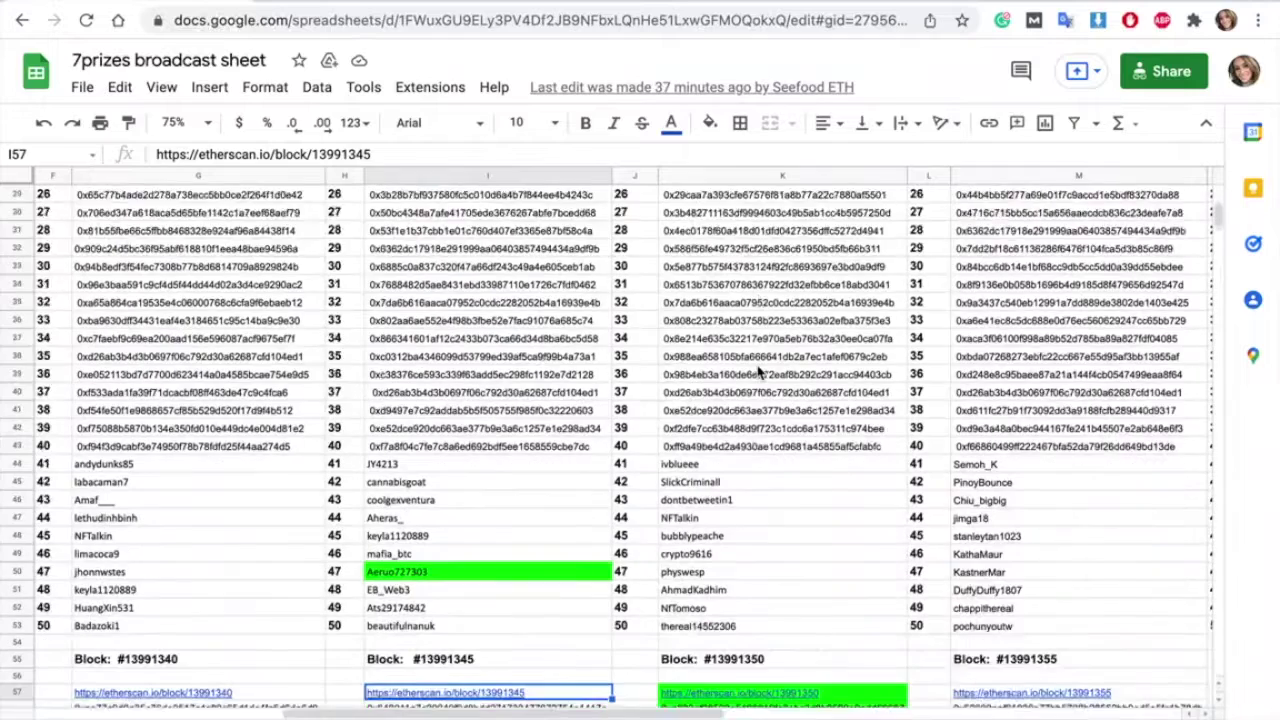
scroll(760, 372, "down", 5)
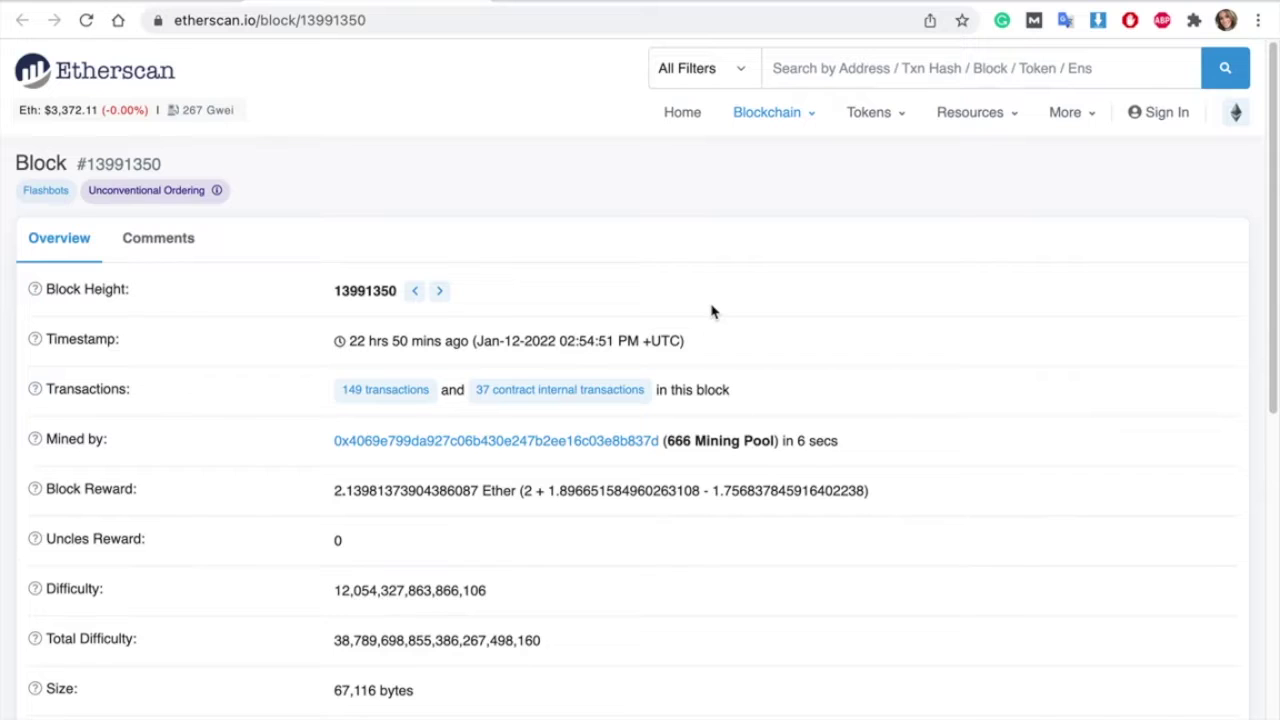
Expand block 13991350's additional details, copy its hash and switch to the JS Bin script
scroll(712, 312, "down", 5)
scroll(712, 312, "down", 4)
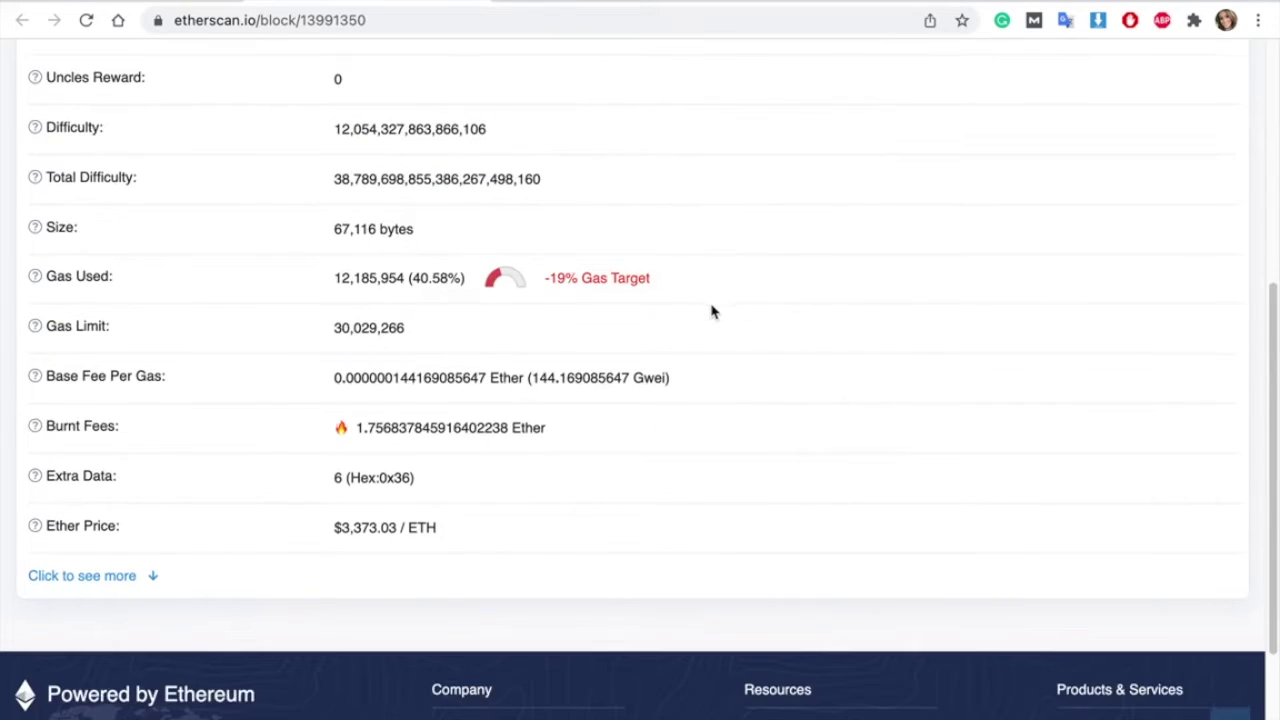
left_click(57, 577)
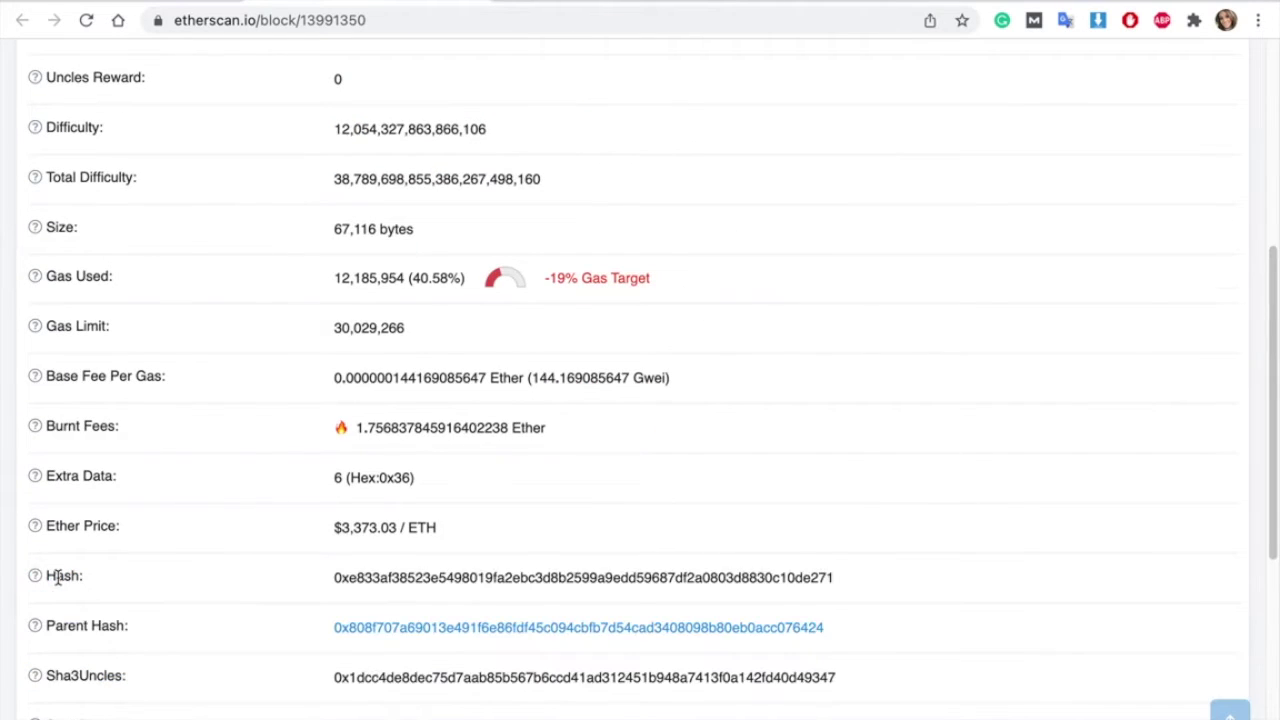
double_click(459, 577)
key("super+Tab")
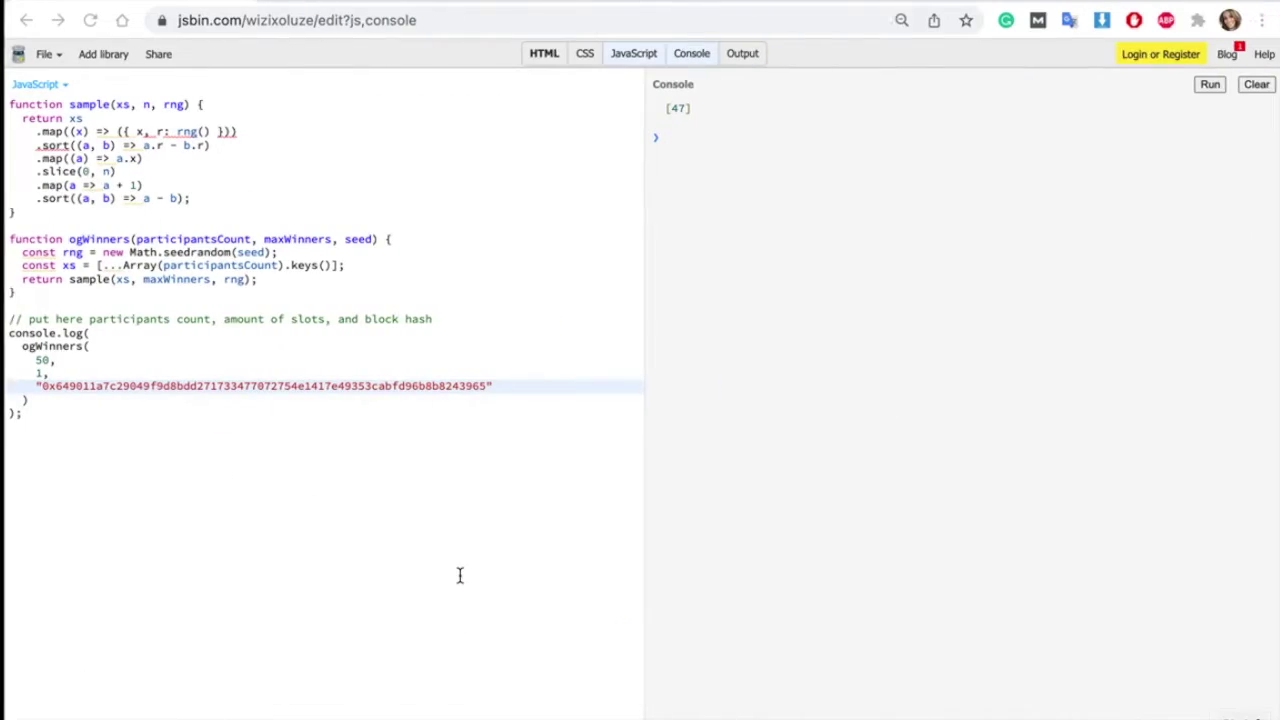
Replace the script's seed with the copied hash of block 13991350 and rerun it on a cleared console
double_click(93, 385)
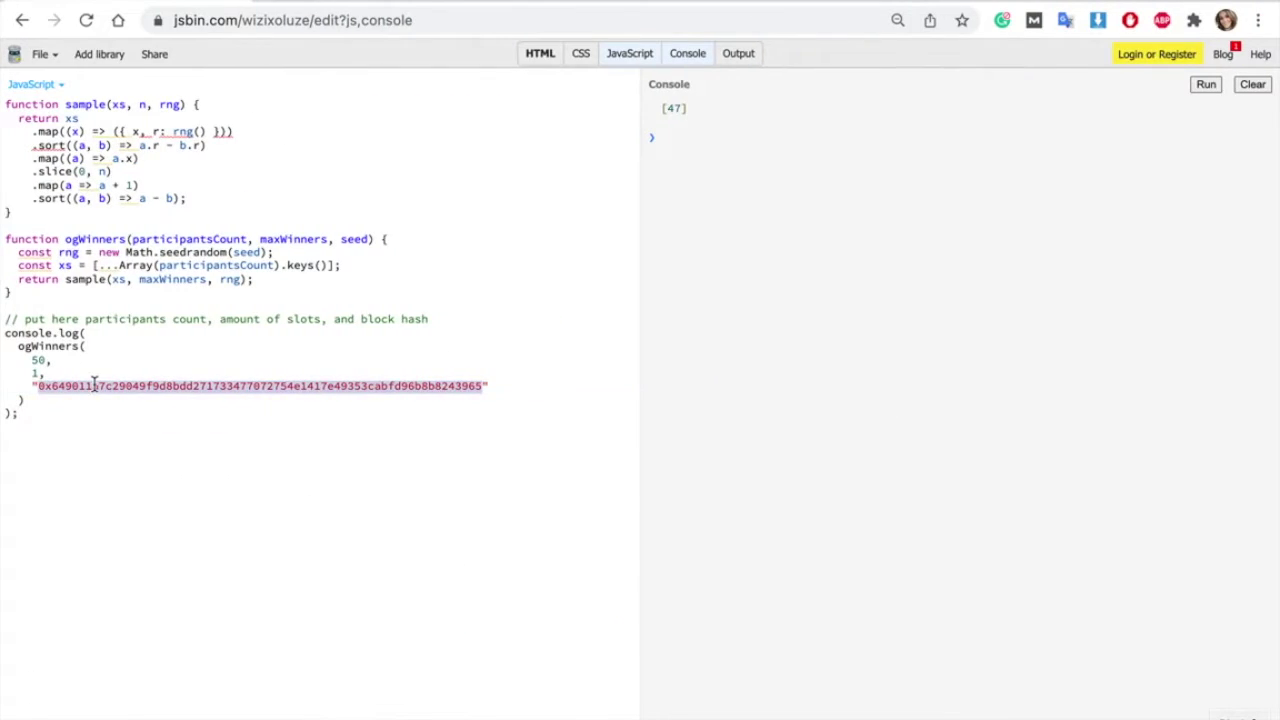
type("0xe833afb8523e5498019fa2ebc3d8b2599a9edd59687df2a0803d8830c10de271")
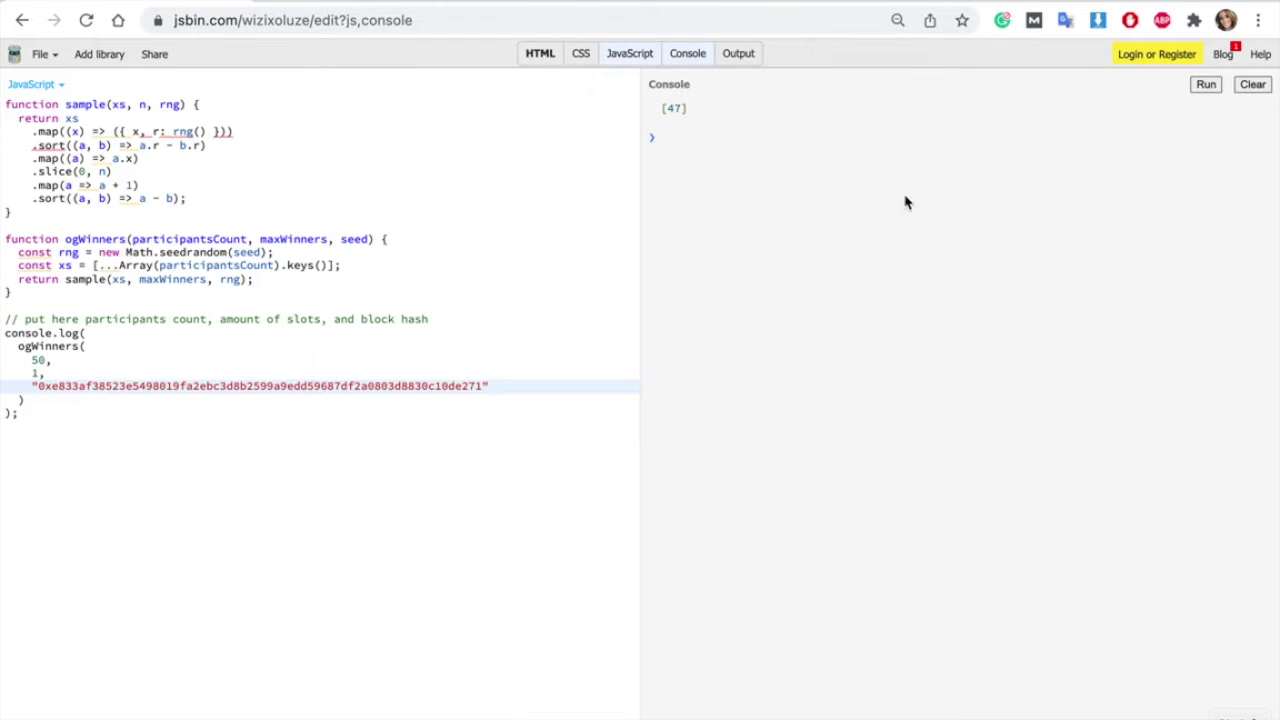
left_click(1252, 85)
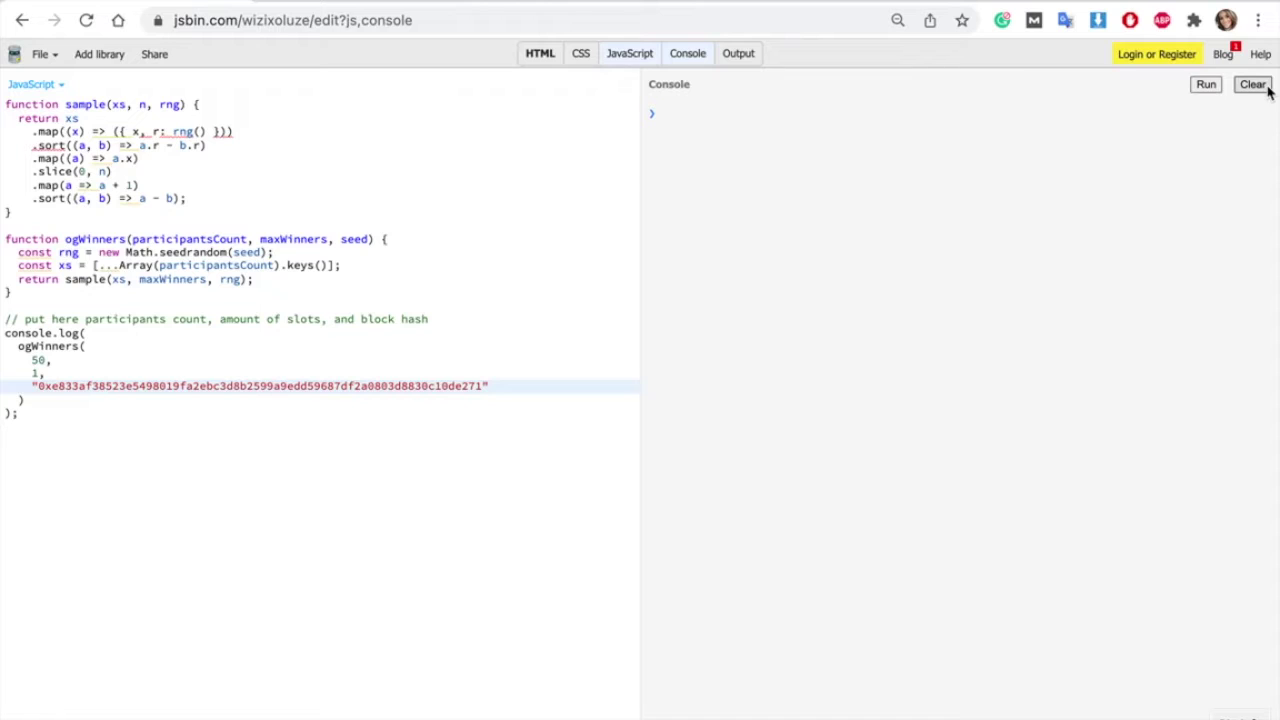
left_click(1205, 85)
Switch to the sheet copy with the Day 5 winner highlighted and select ticket 31's entry in the Day 5 column
key("ctrl+Left")
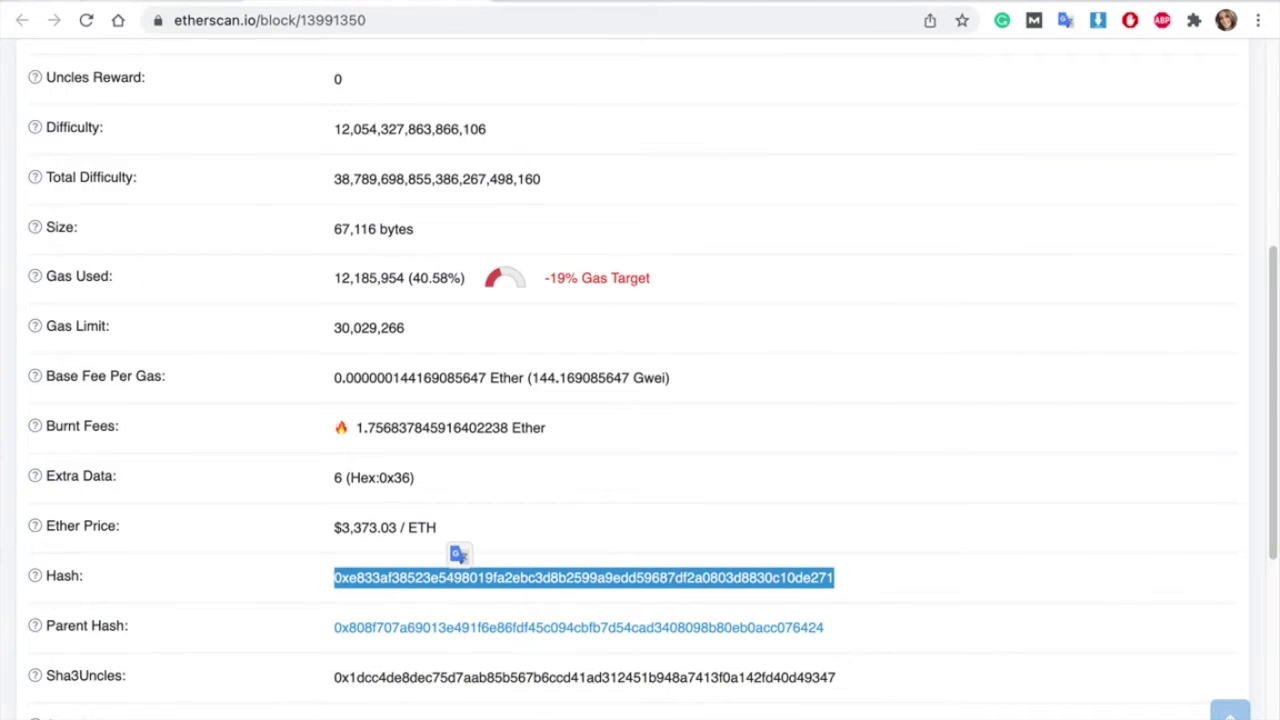
key("ctrl+Right")
scroll(745, 287, "up", 2)
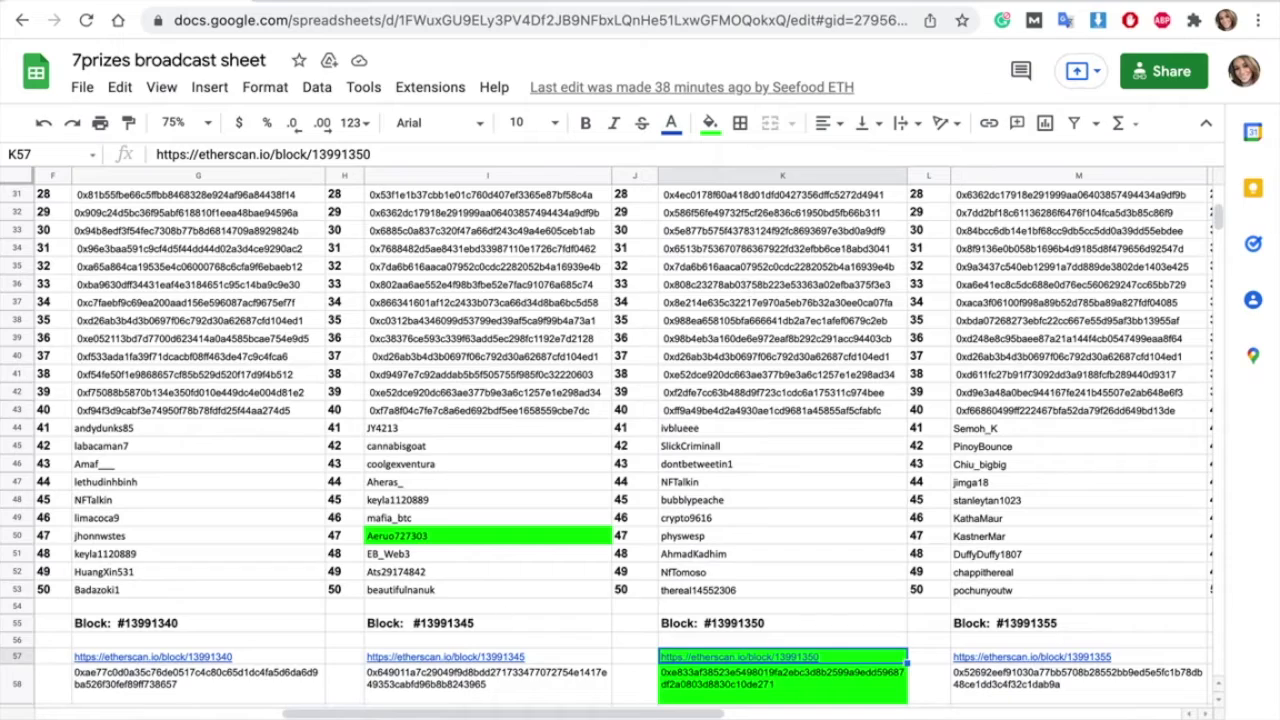
key("ctrl+shift+Page_Down")
scroll(953, 485, "right", 10)
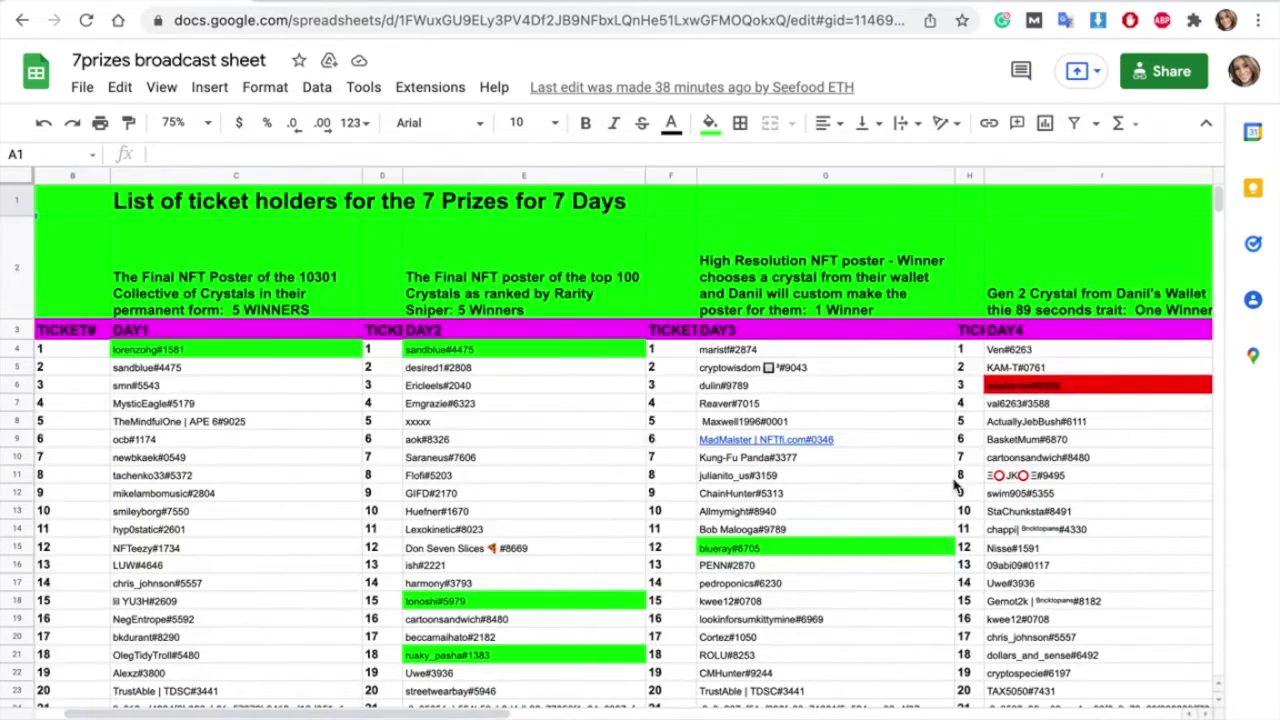
scroll(953, 485, "right", 1)
scroll(724, 410, "down", 5)
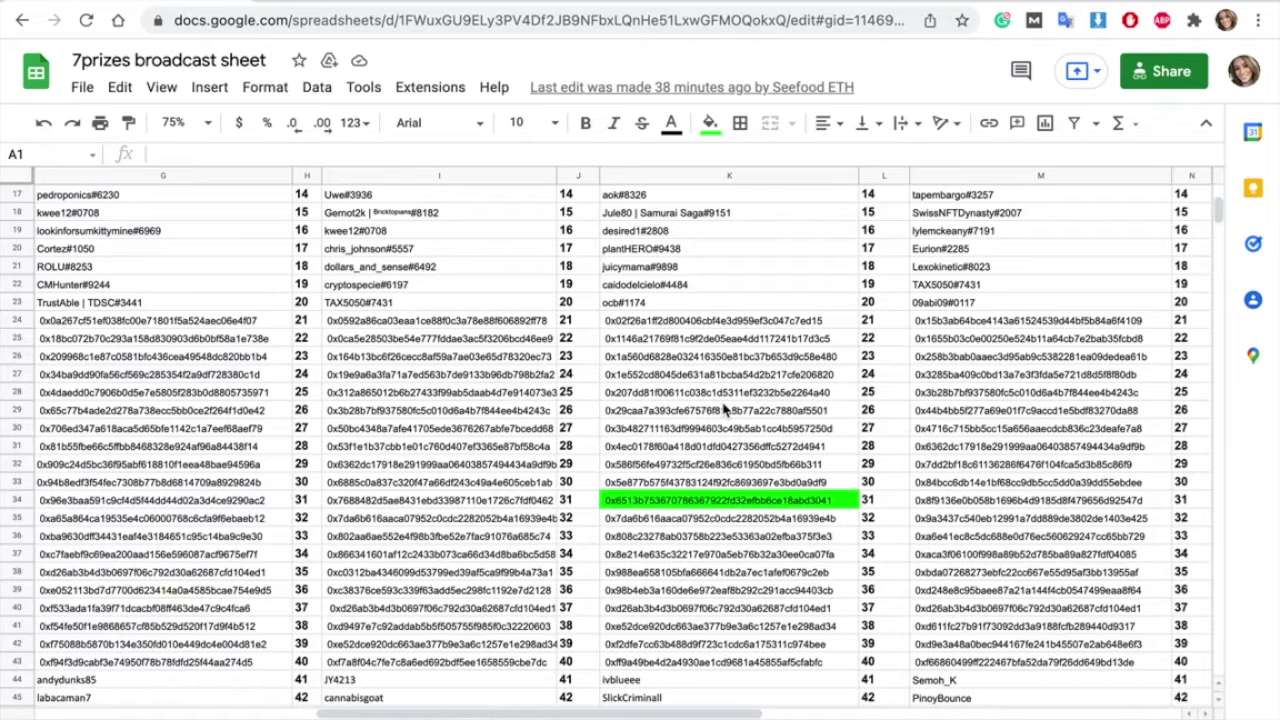
left_click(698, 504)
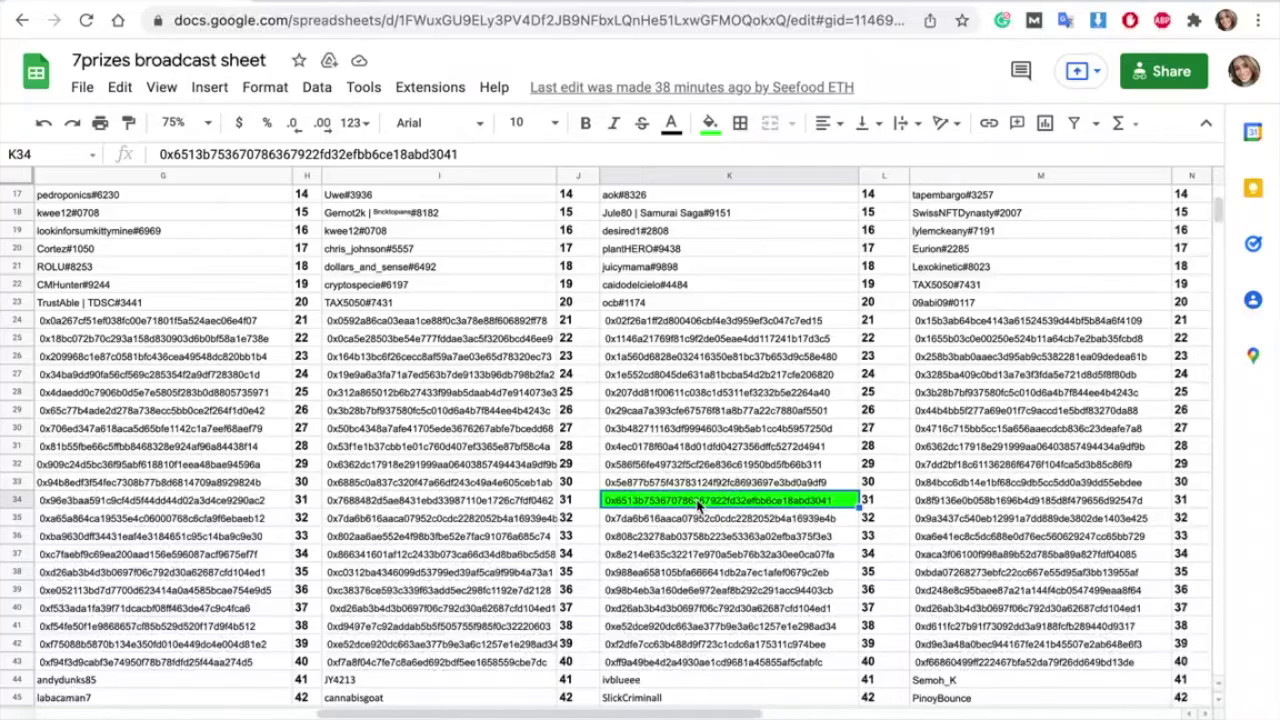
Examine the block hash, script link and winner entry below the Day 5 list
scroll(698, 507, "down", 1)
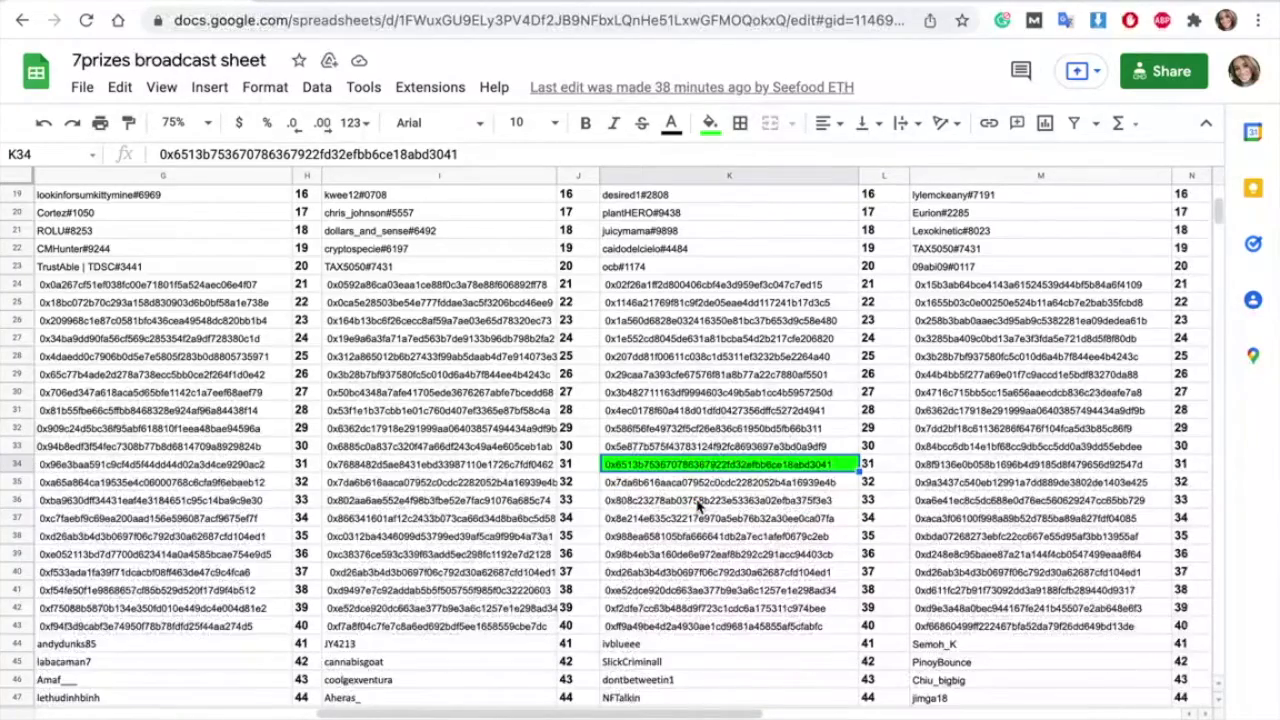
scroll(698, 507, "down", 8)
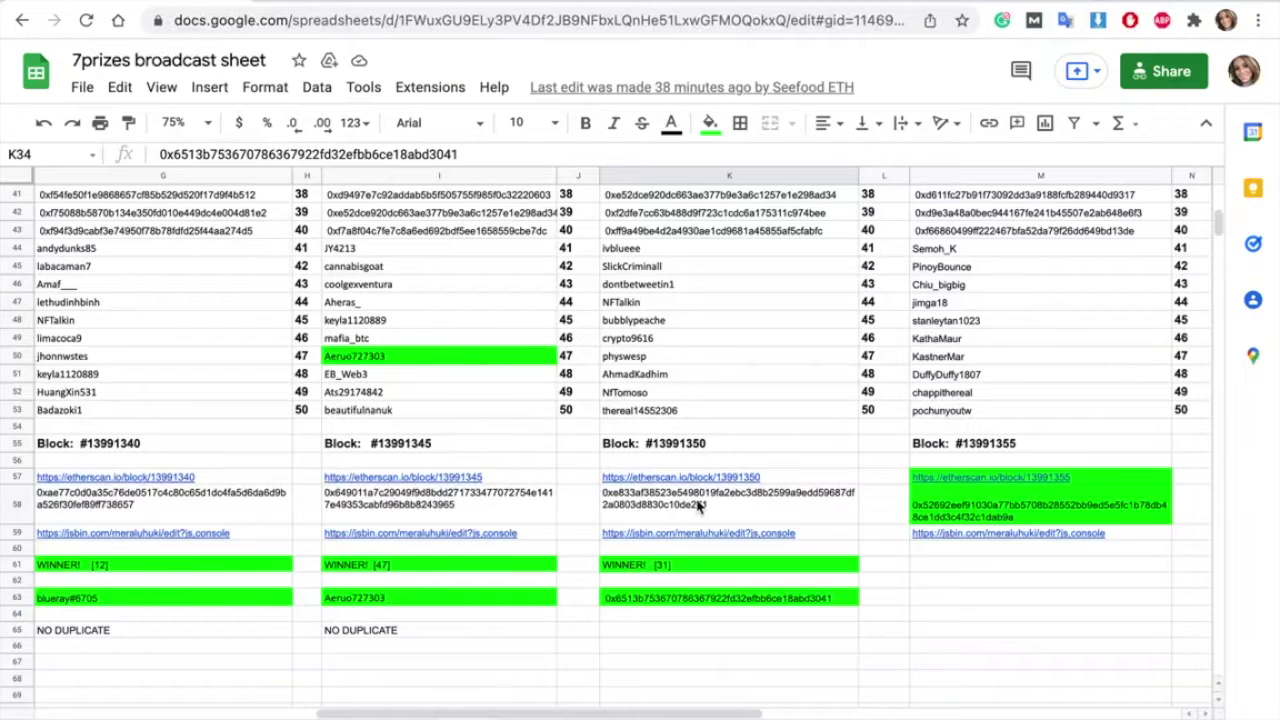
mouse_move(785, 535)
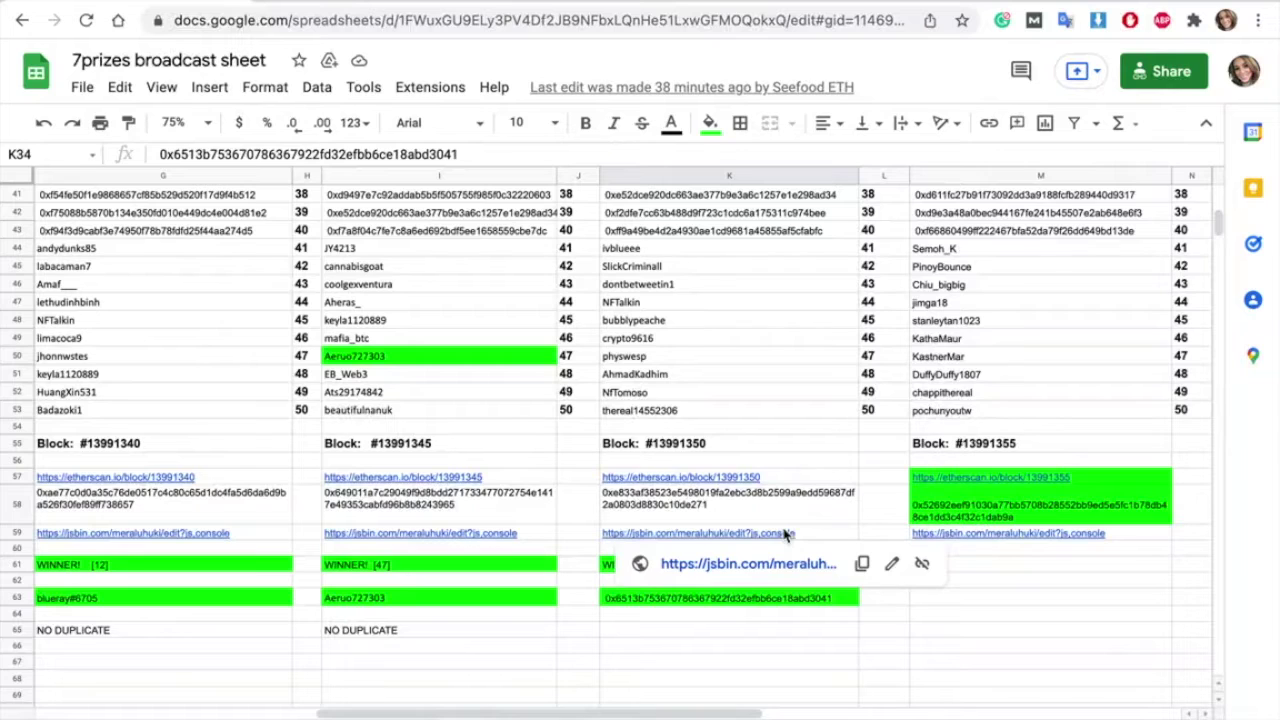
left_click(786, 650)
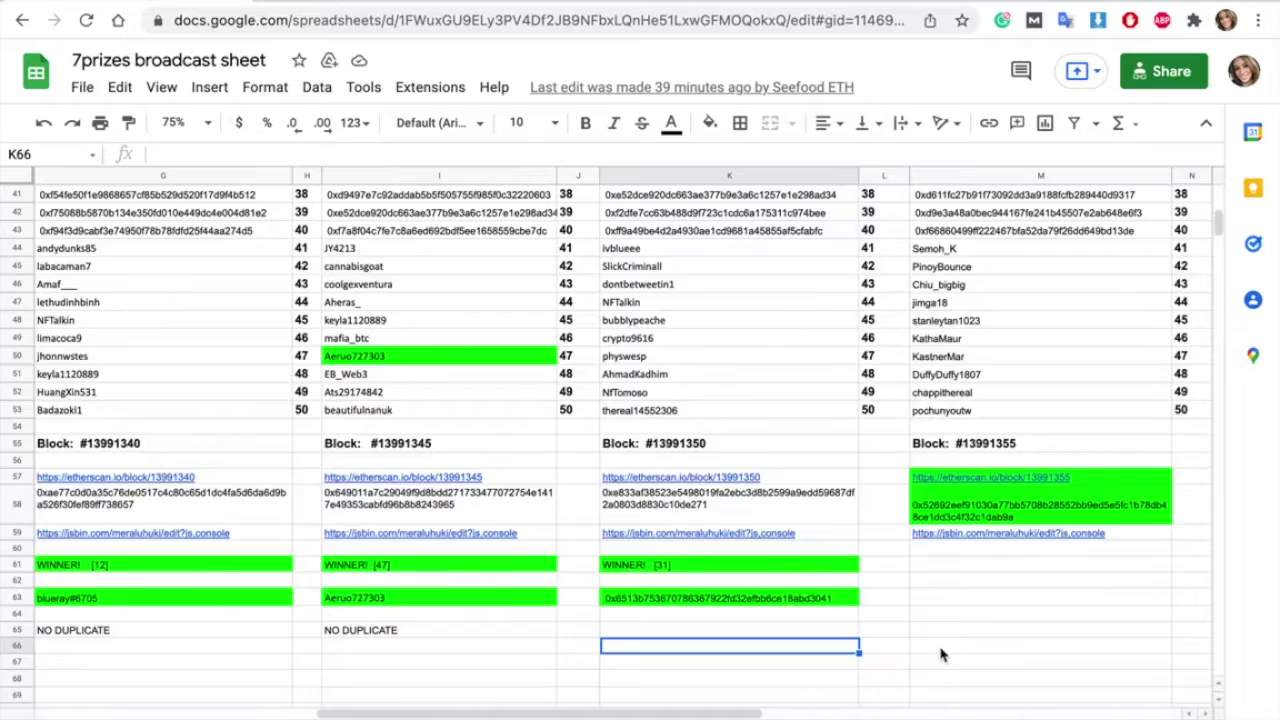
Review the Day 6 prize and ticket column, and open block 13991355's Etherscan page from the link below Day 6
scroll(940, 655, "up", 10)
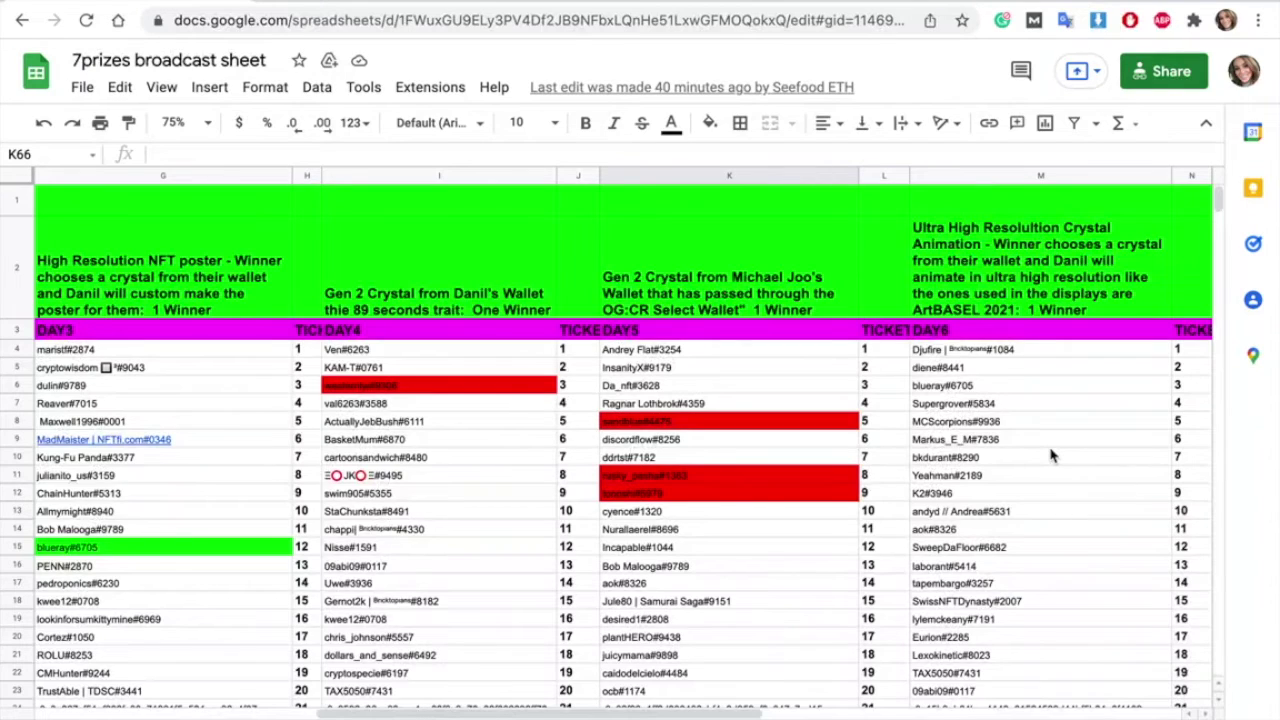
scroll(1050, 455, "down", 15)
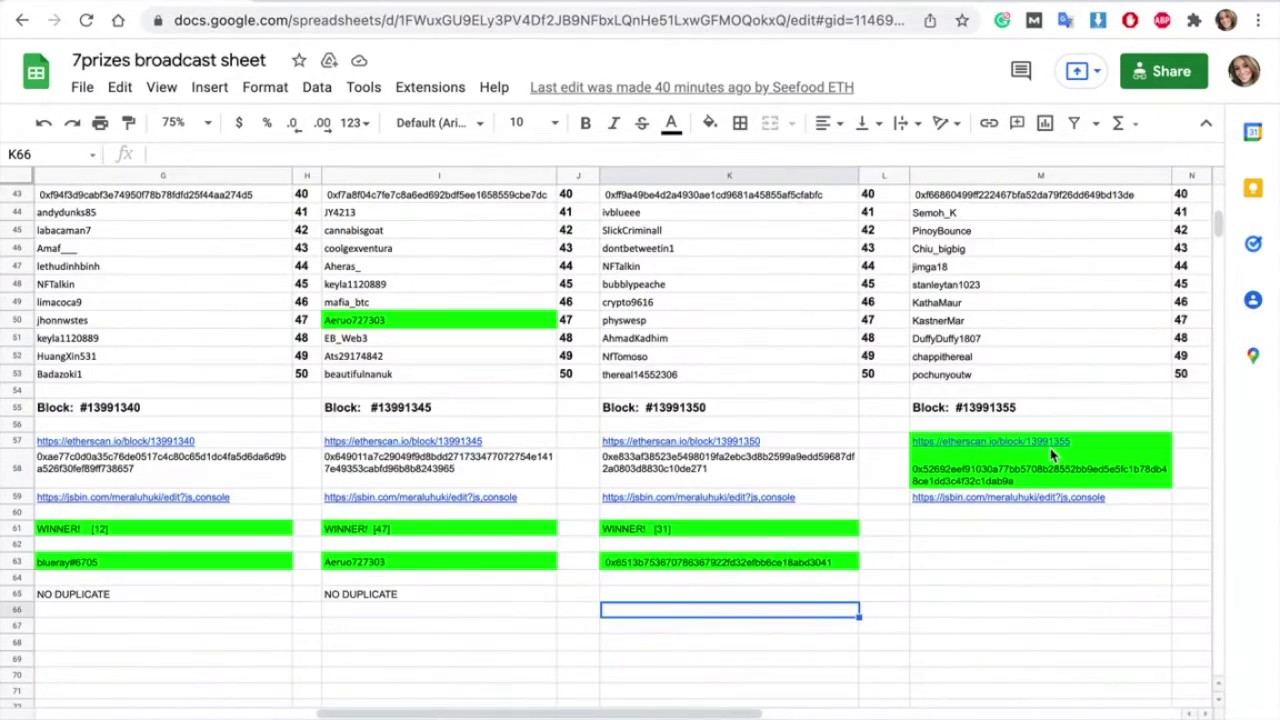
left_click(1050, 455)
left_click(1047, 442)
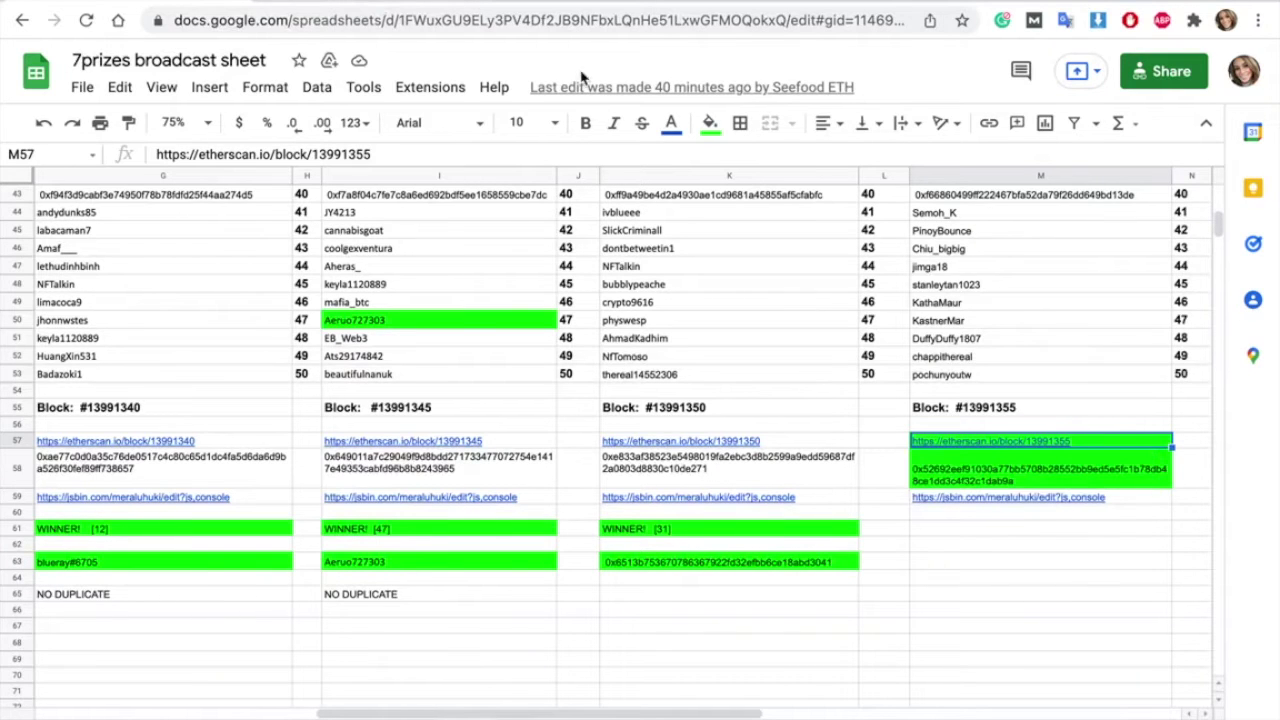
mouse_move(958, 447)
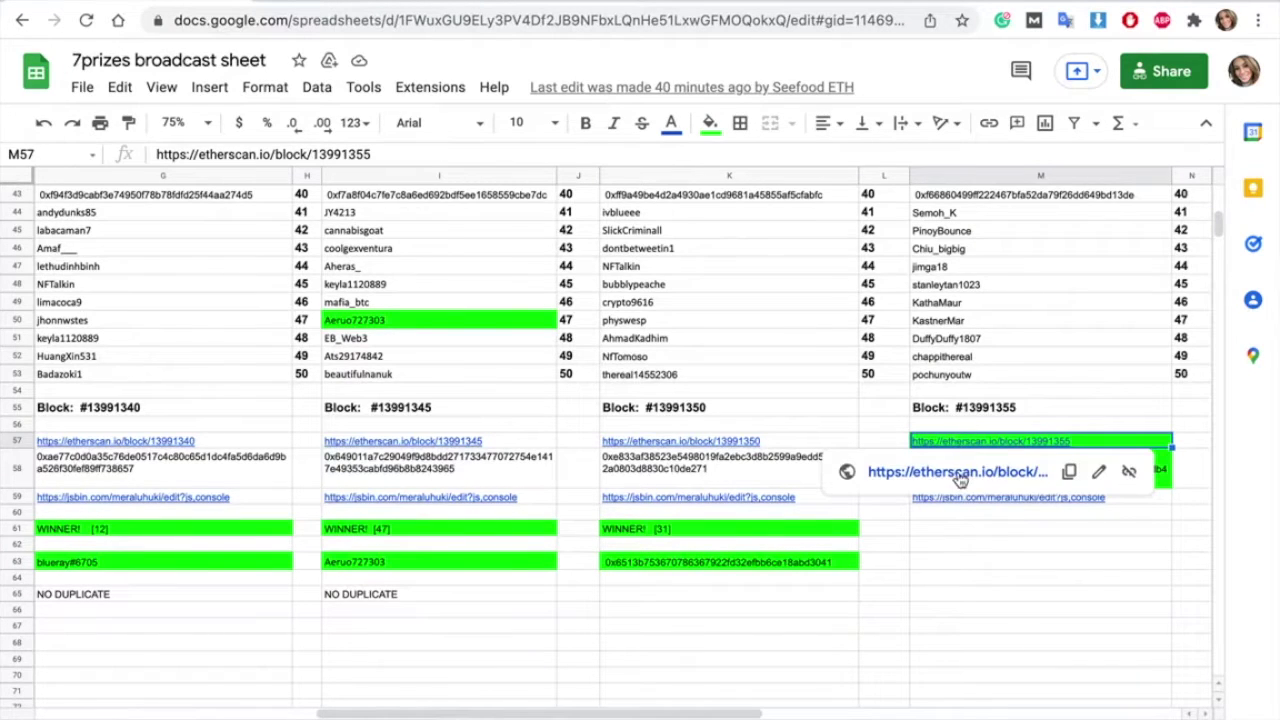
left_click(960, 478)
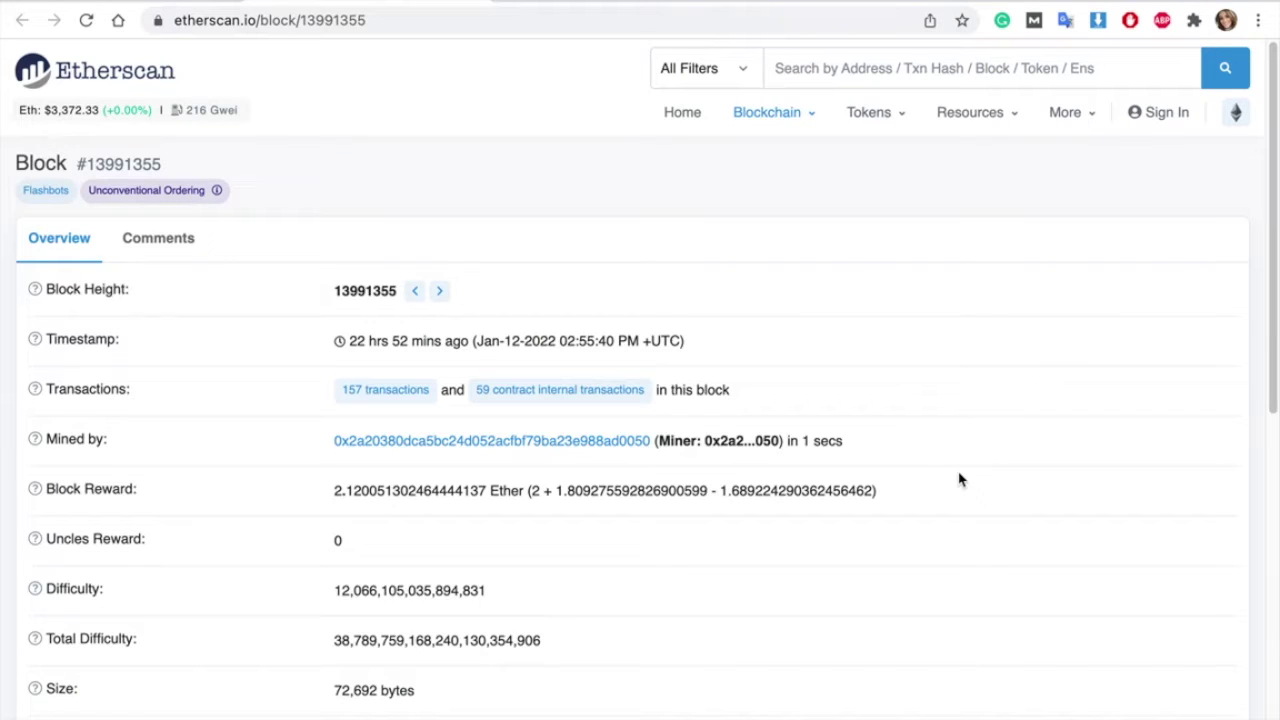
Expand block 13991355's additional details, copy its hash and switch to the JS Bin script
scroll(766, 403, "down", 5)
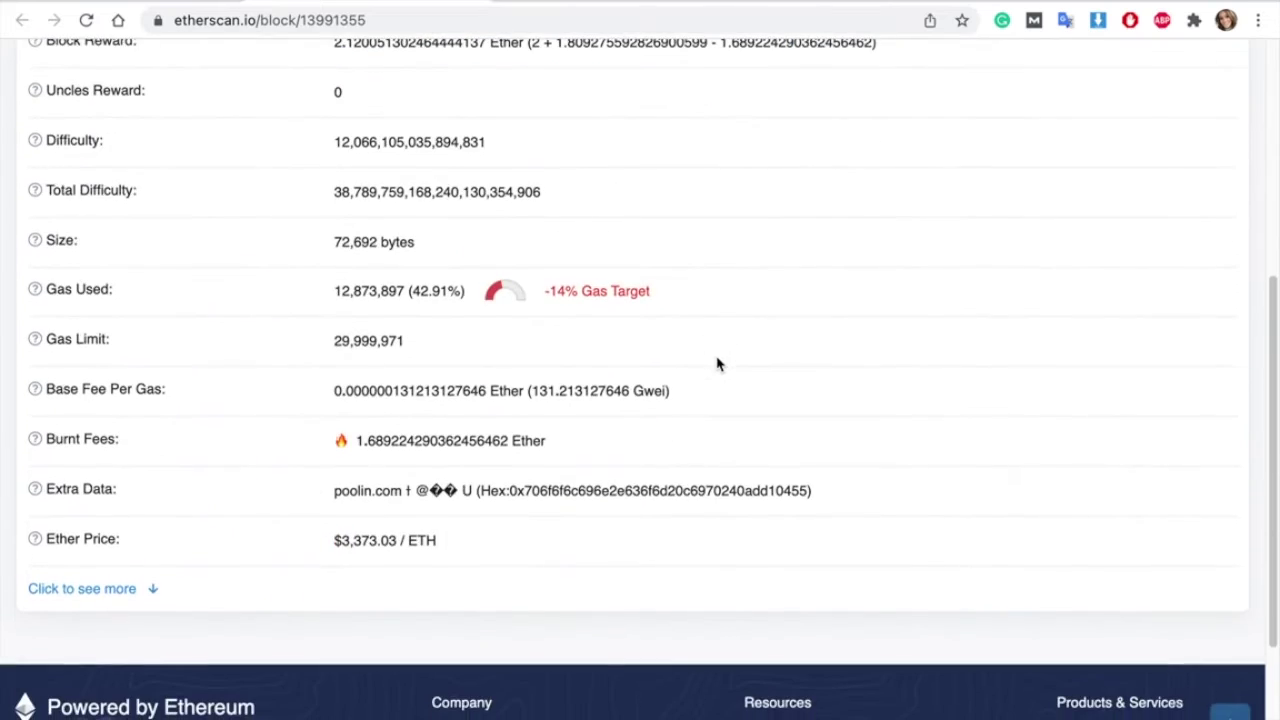
left_click(120, 591)
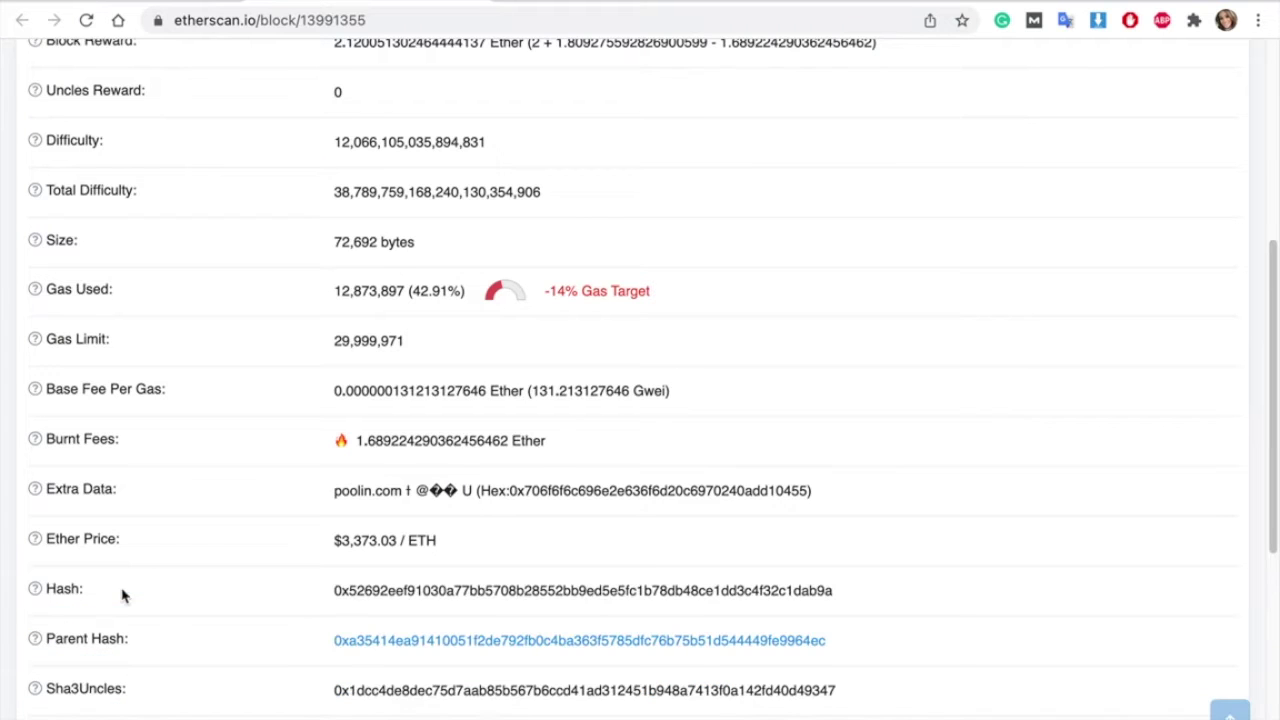
double_click(450, 592)
key("ctrl+c")
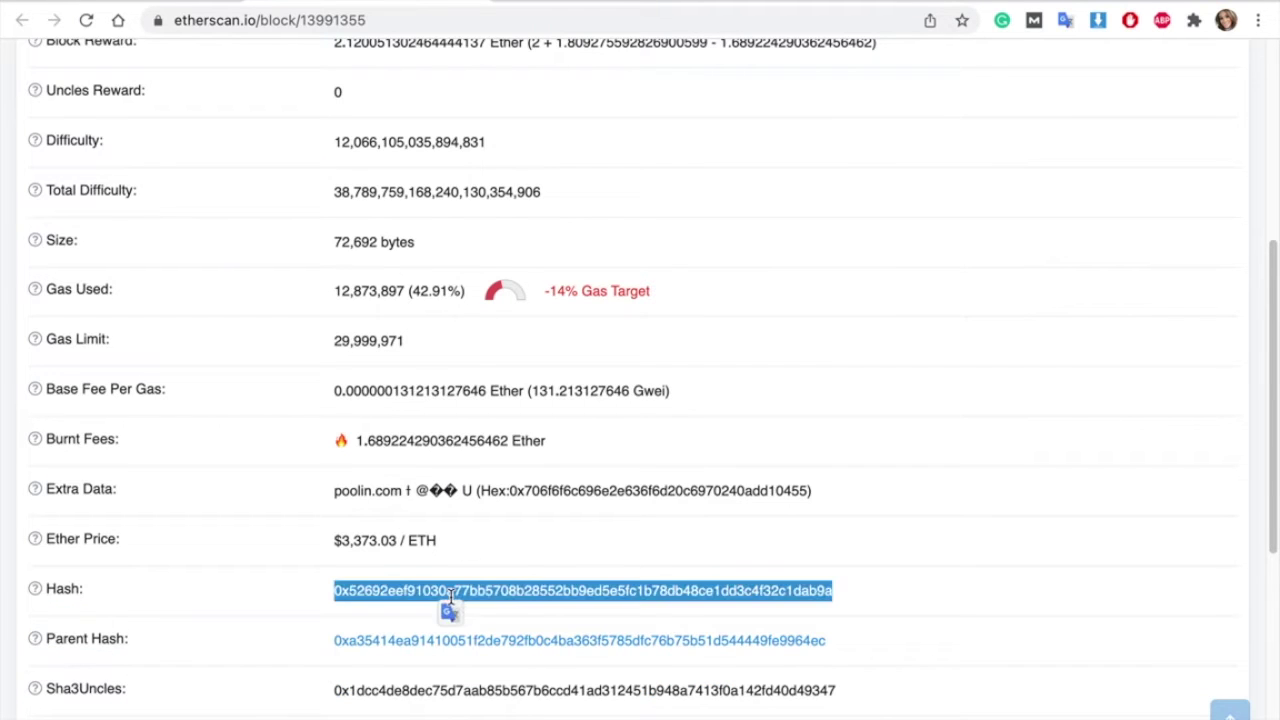
key("ctrl+Right")
Swap the script's seed for block 13991355's hash, clear the old console output and run the draw
double_click(311, 386)
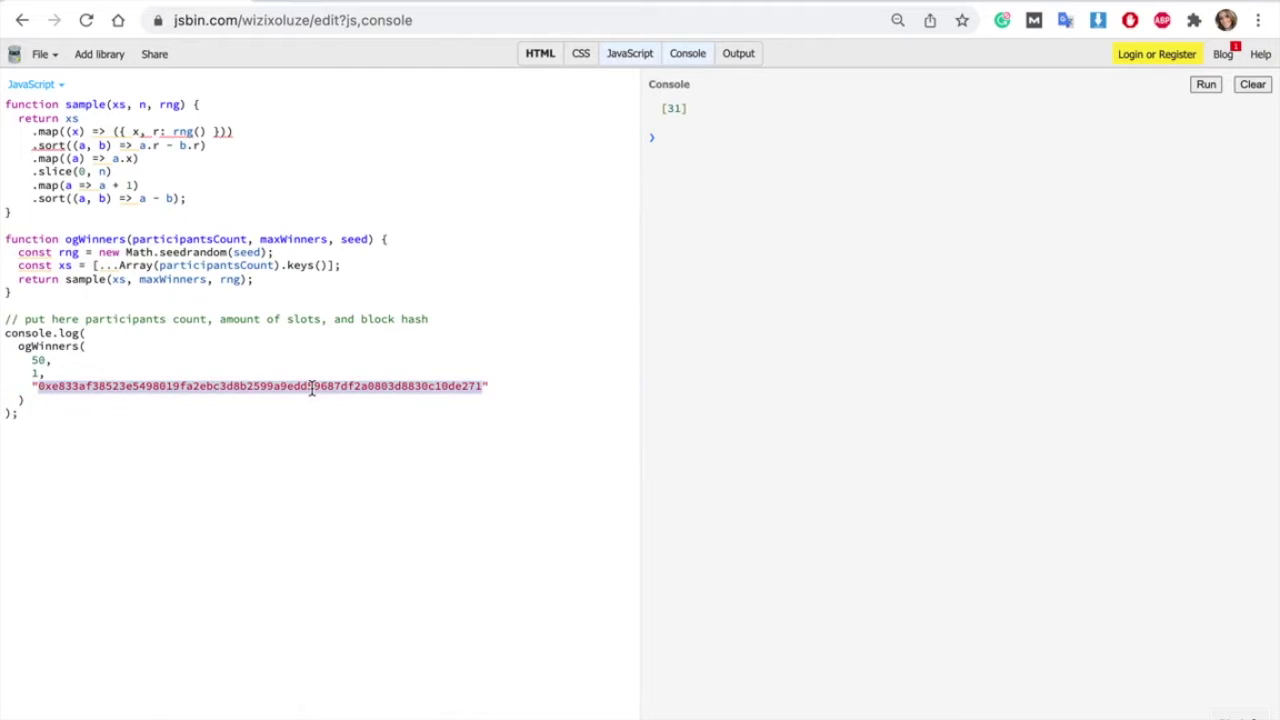
key("ctrl+v")
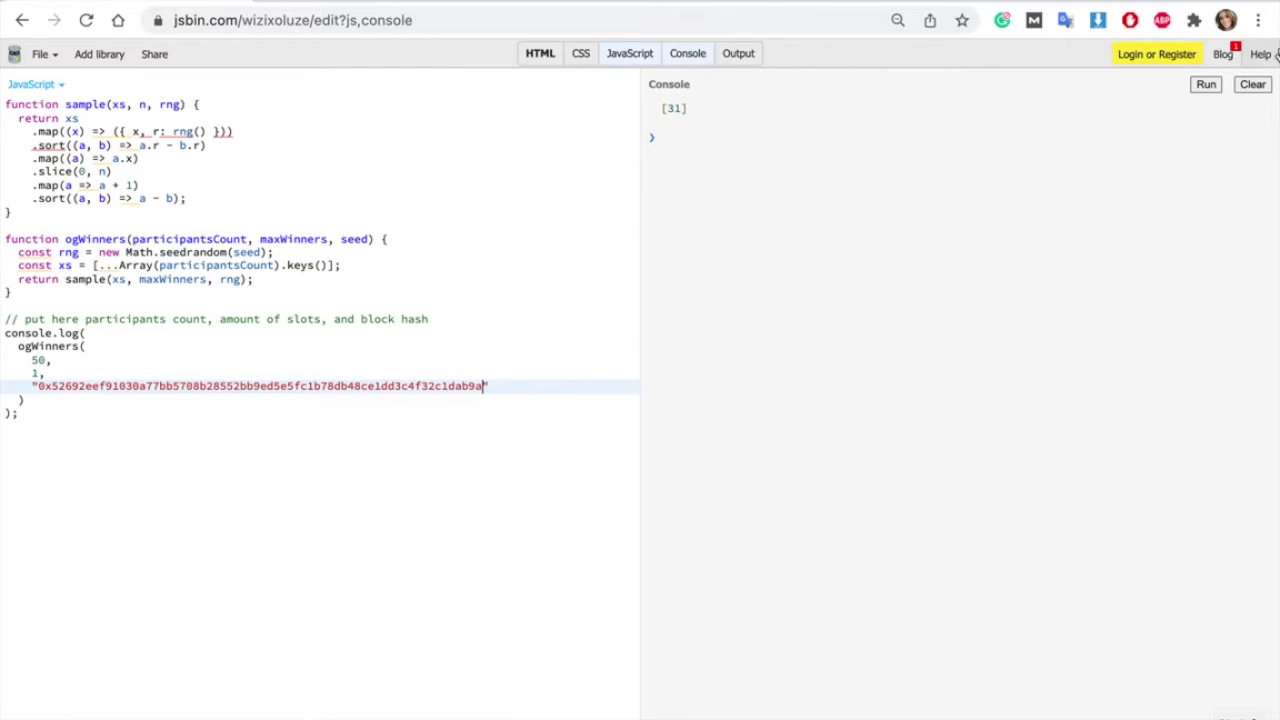
left_click(1253, 85)
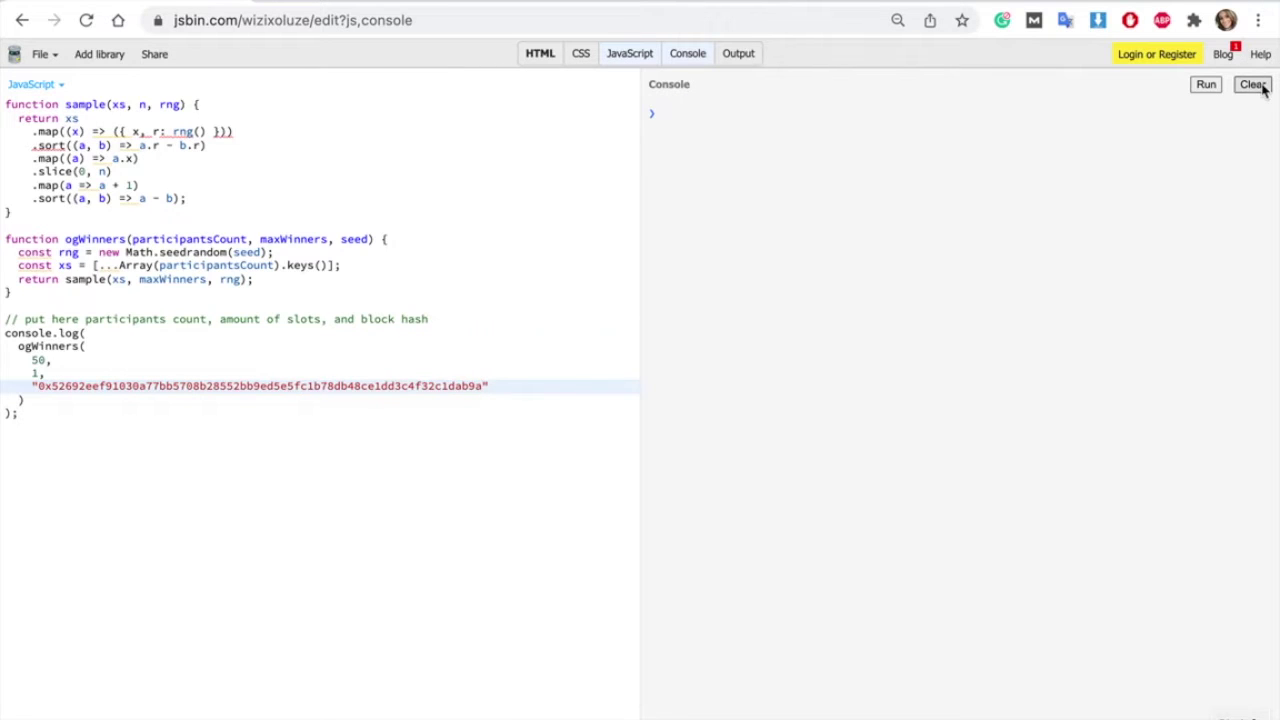
left_click(1206, 85)
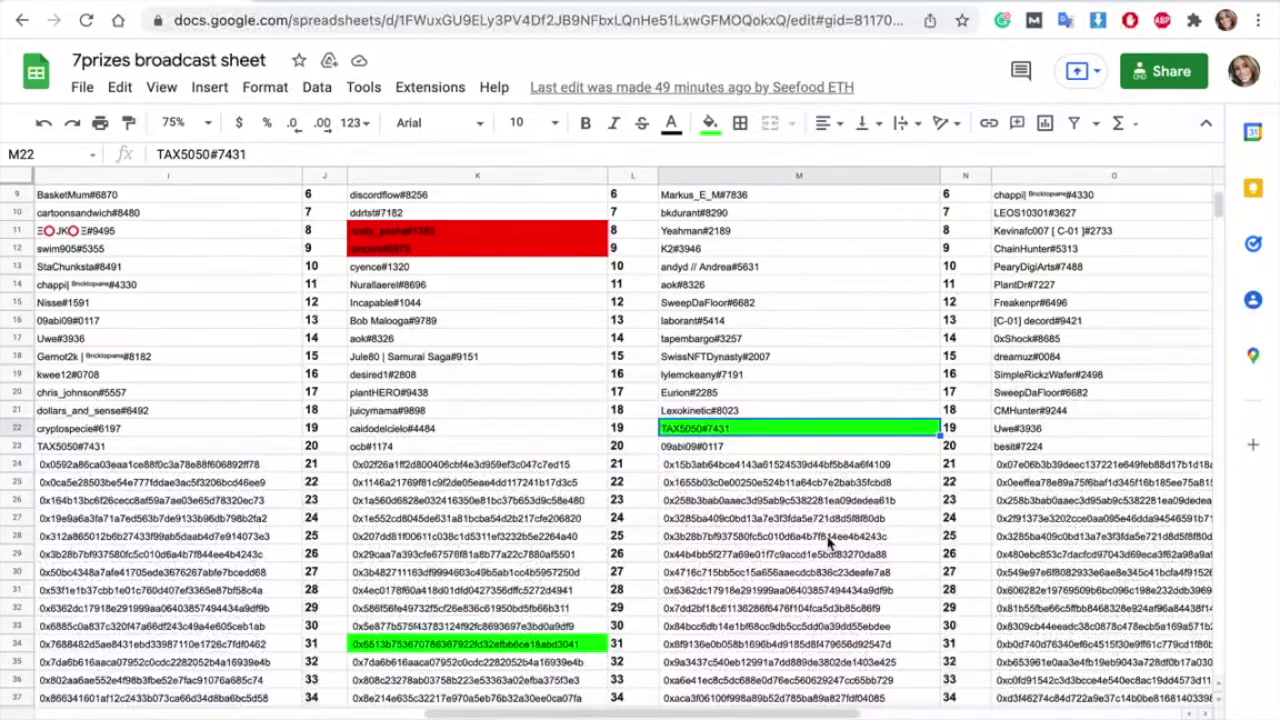
Examine ticket 19's highlighted row in the Day 6 column and the winner entry below the Day 6 list
scroll(828, 543, "right", 3)
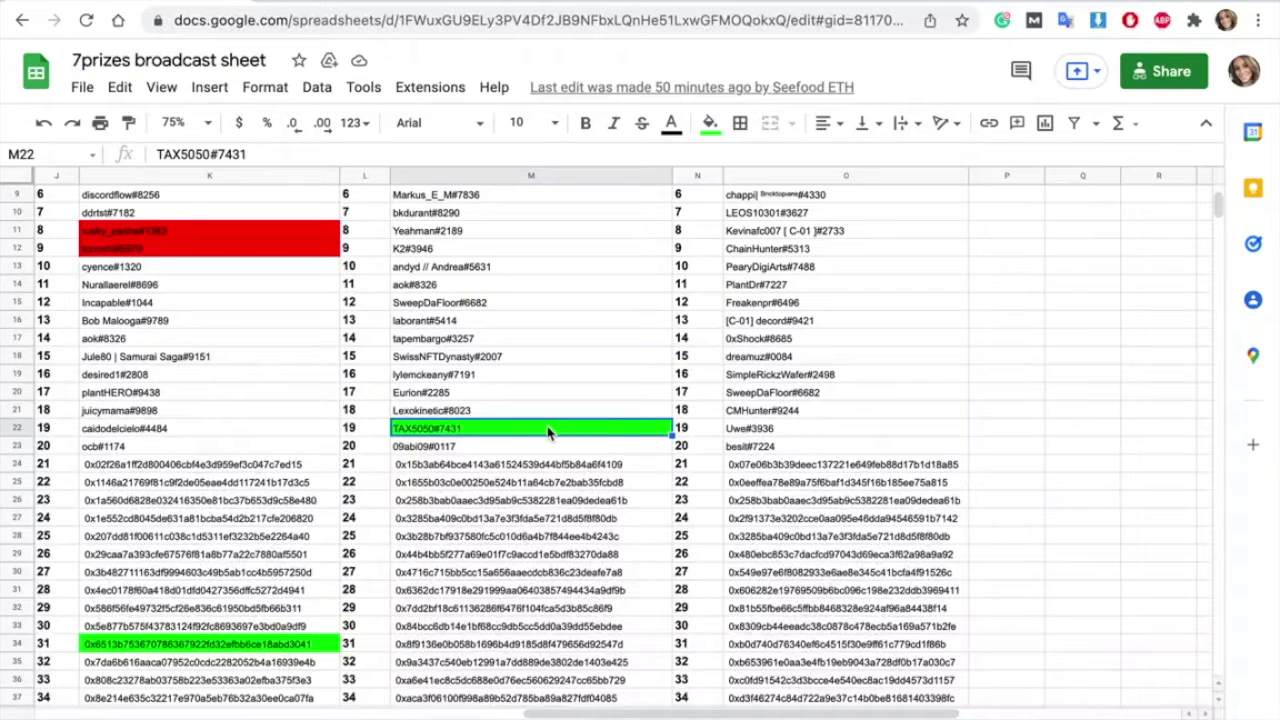
scroll(548, 432, "up", 2)
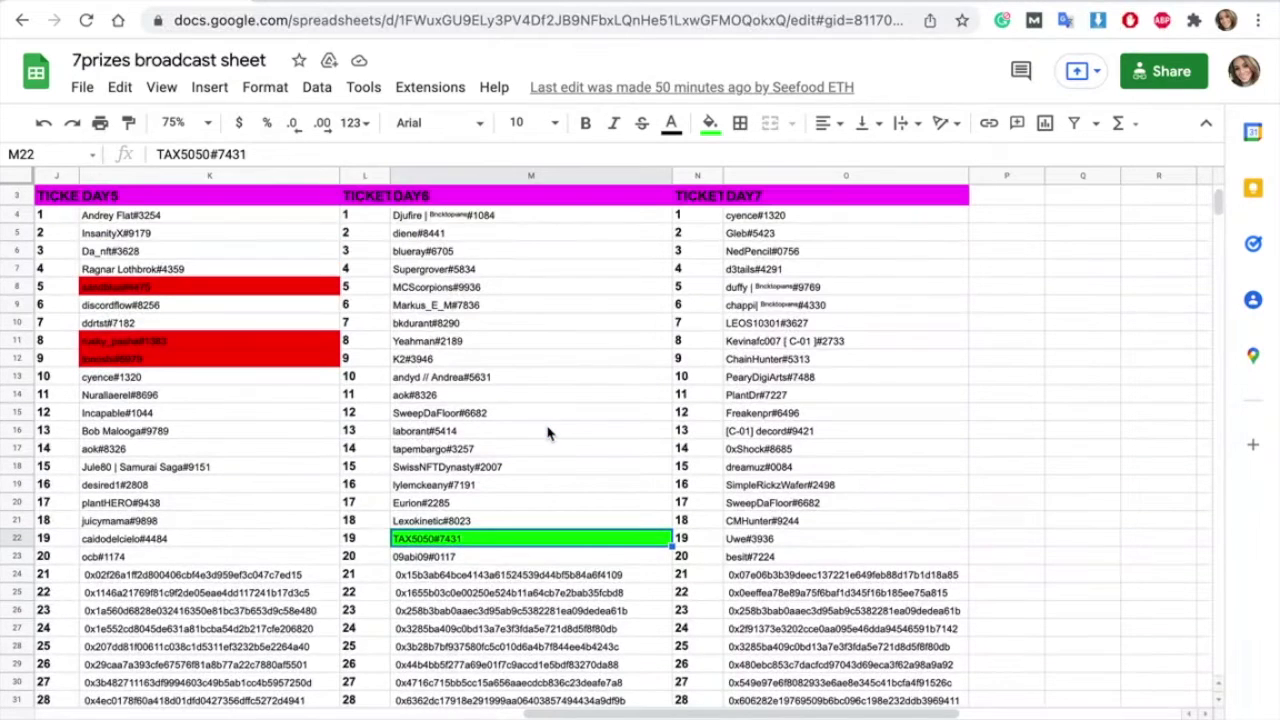
scroll(548, 432, "down", 2)
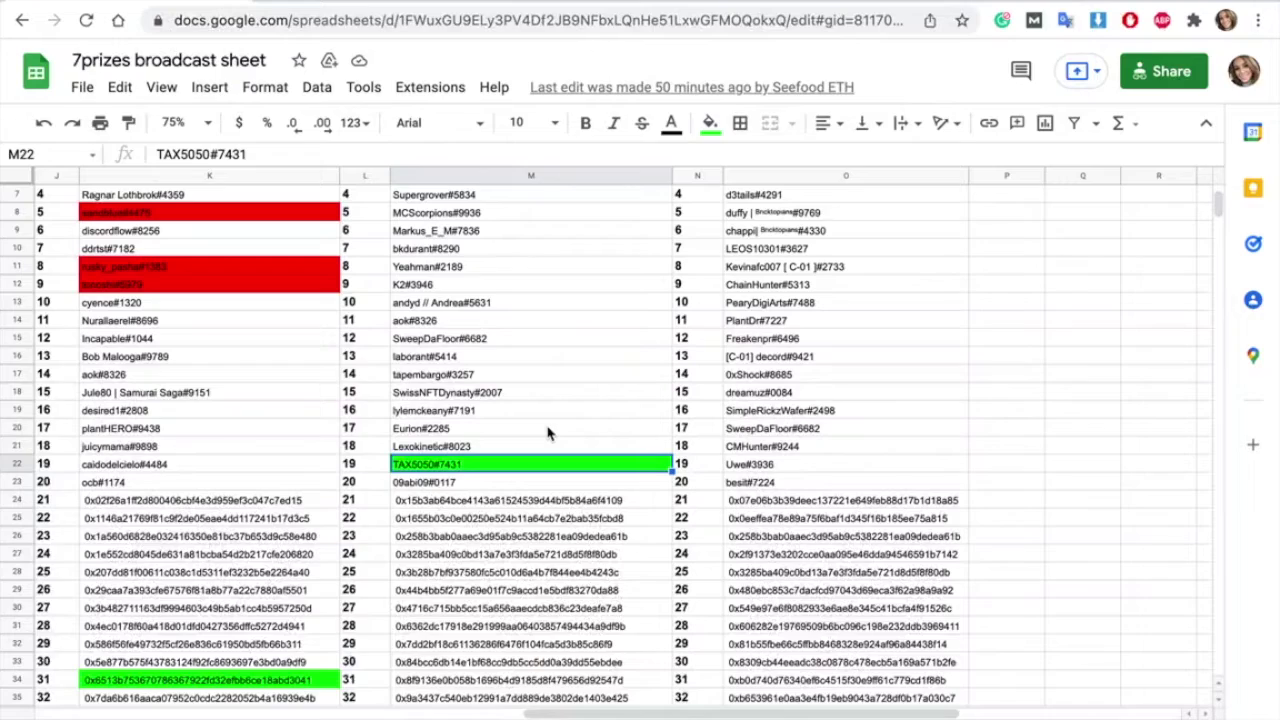
scroll(548, 432, "down", 6)
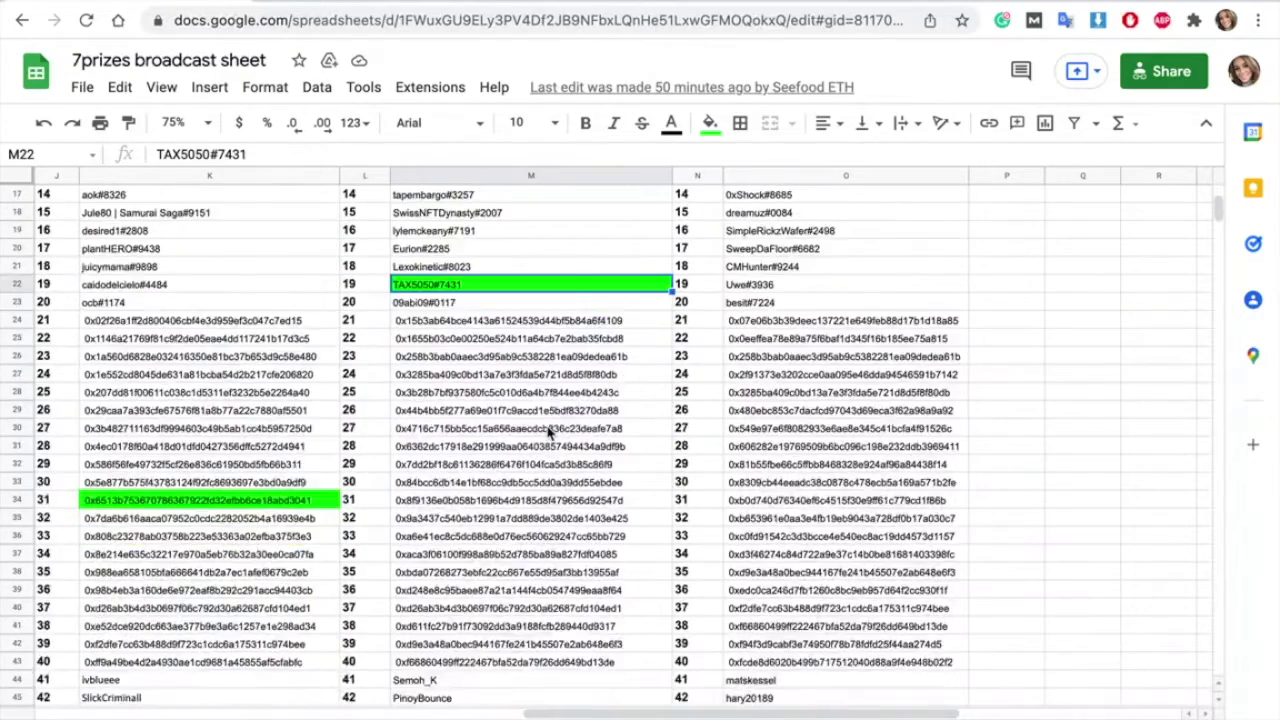
scroll(548, 432, "down", 3)
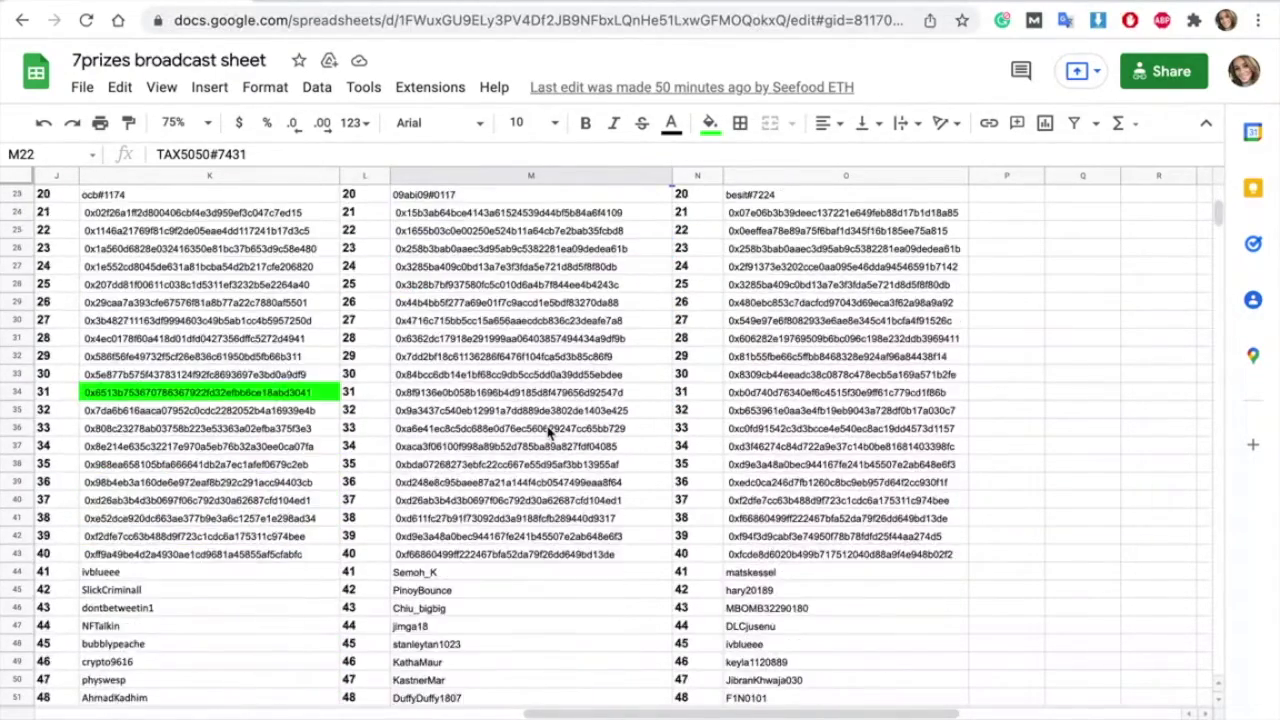
scroll(548, 432, "down", 8)
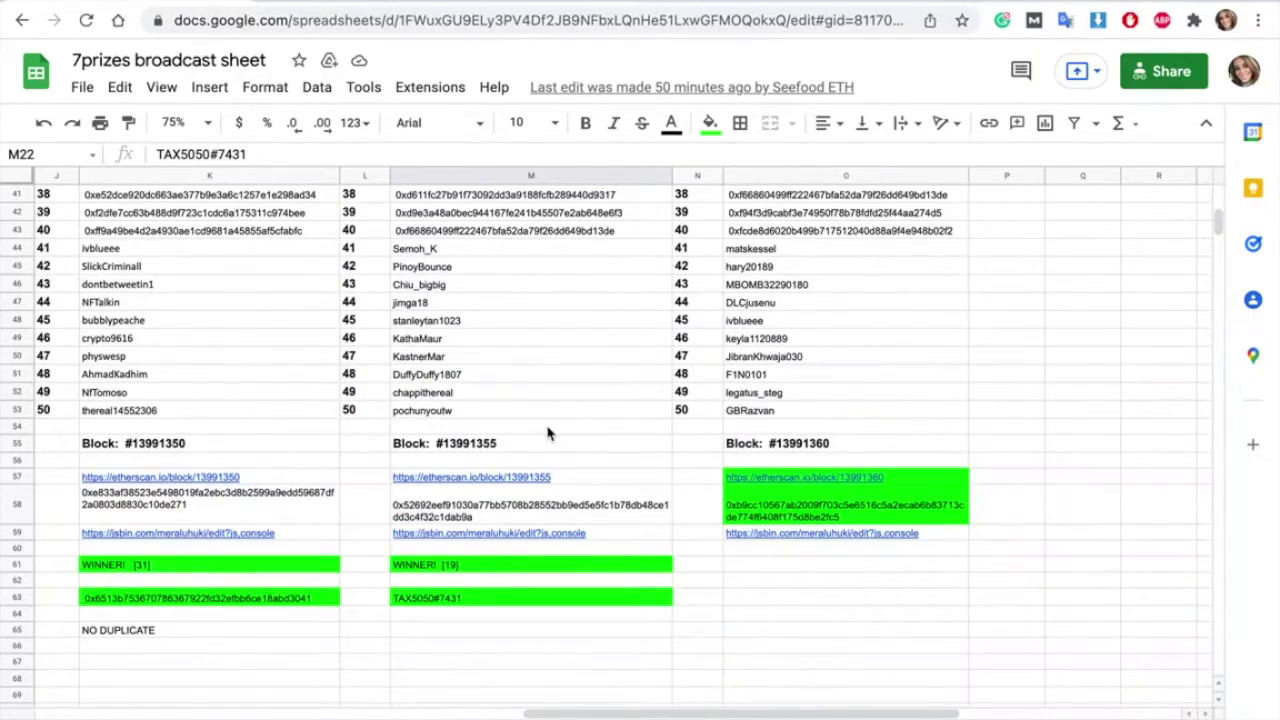
Review the Day 7 prize and ticket column, and open block 13991360's Etherscan page from the link below Day 7
scroll(673, 398, "up", 20)
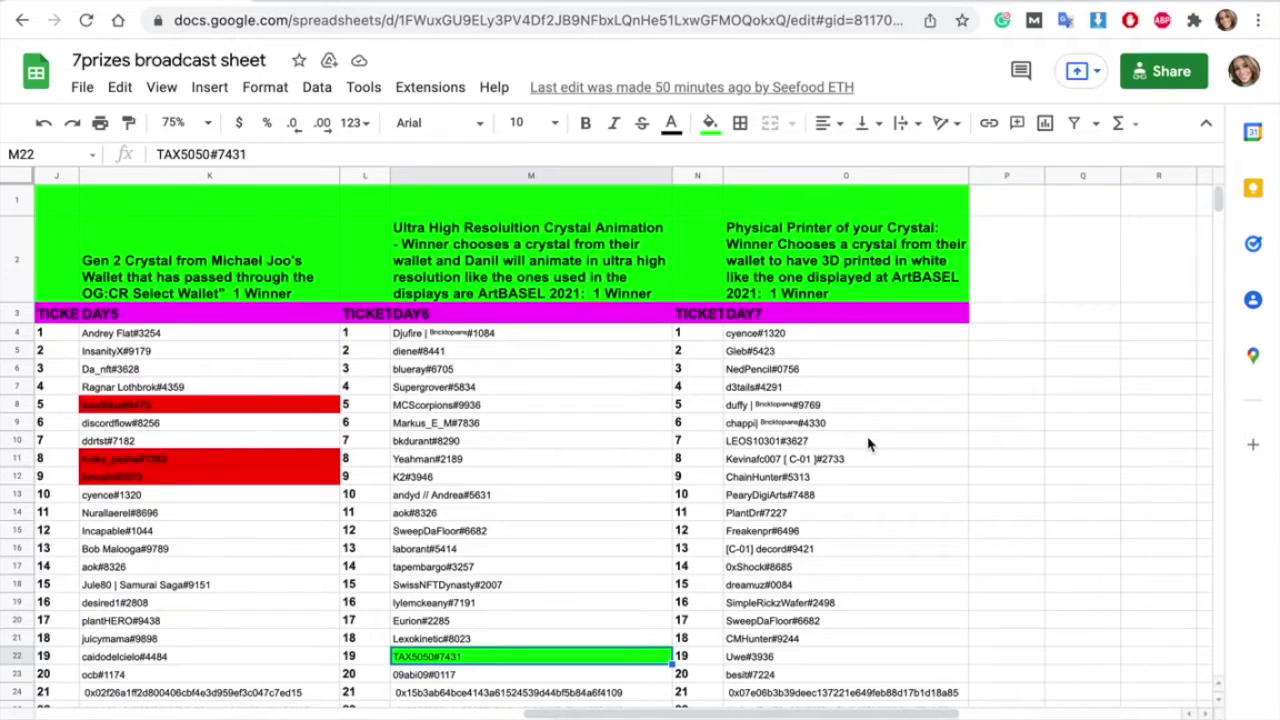
scroll(860, 395, "down", 8)
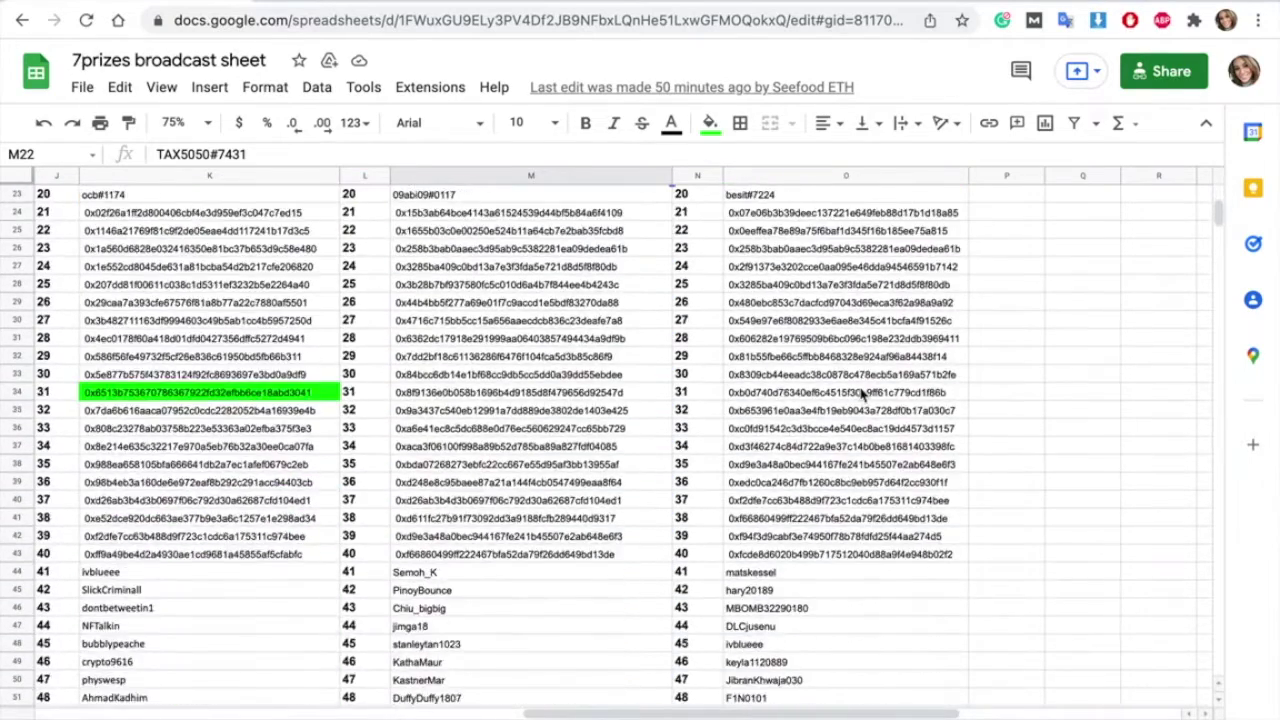
scroll(860, 395, "down", 5)
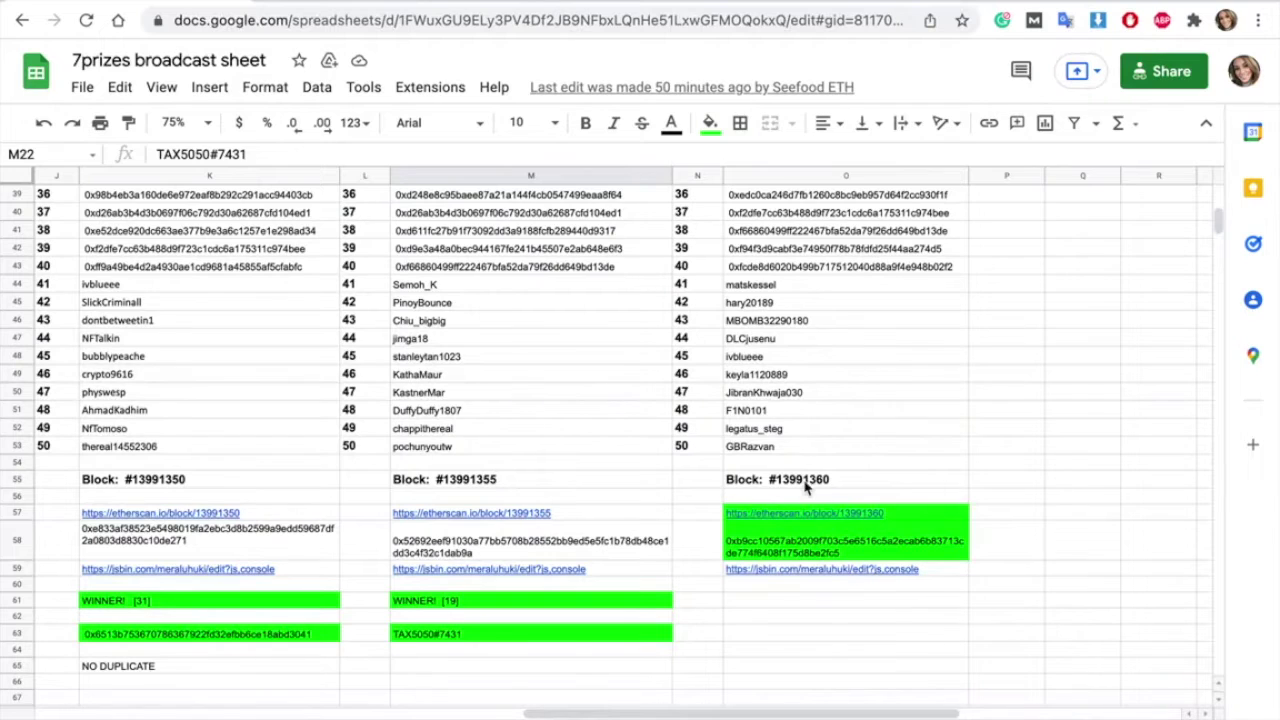
left_click(805, 483)
left_click(849, 518)
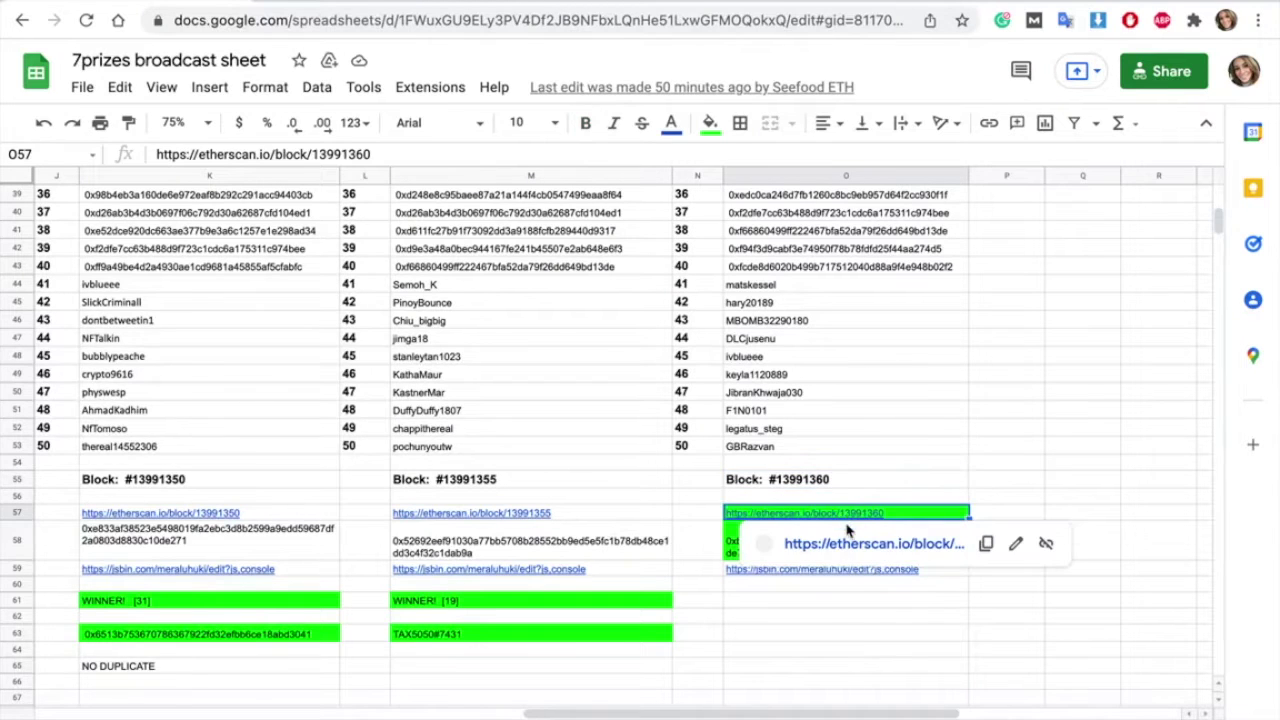
left_click(837, 543)
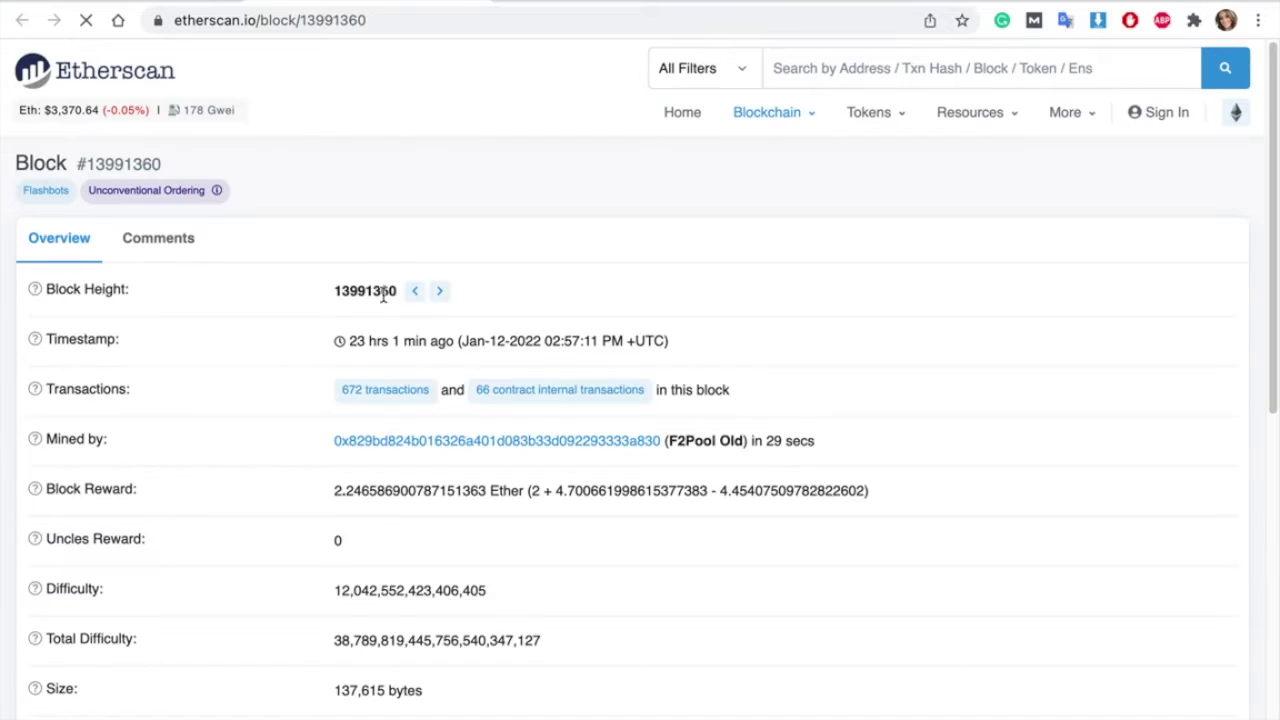
Expand block 13991360's additional details, copy its hash and switch to the JS Bin script
scroll(386, 298, "down", 6)
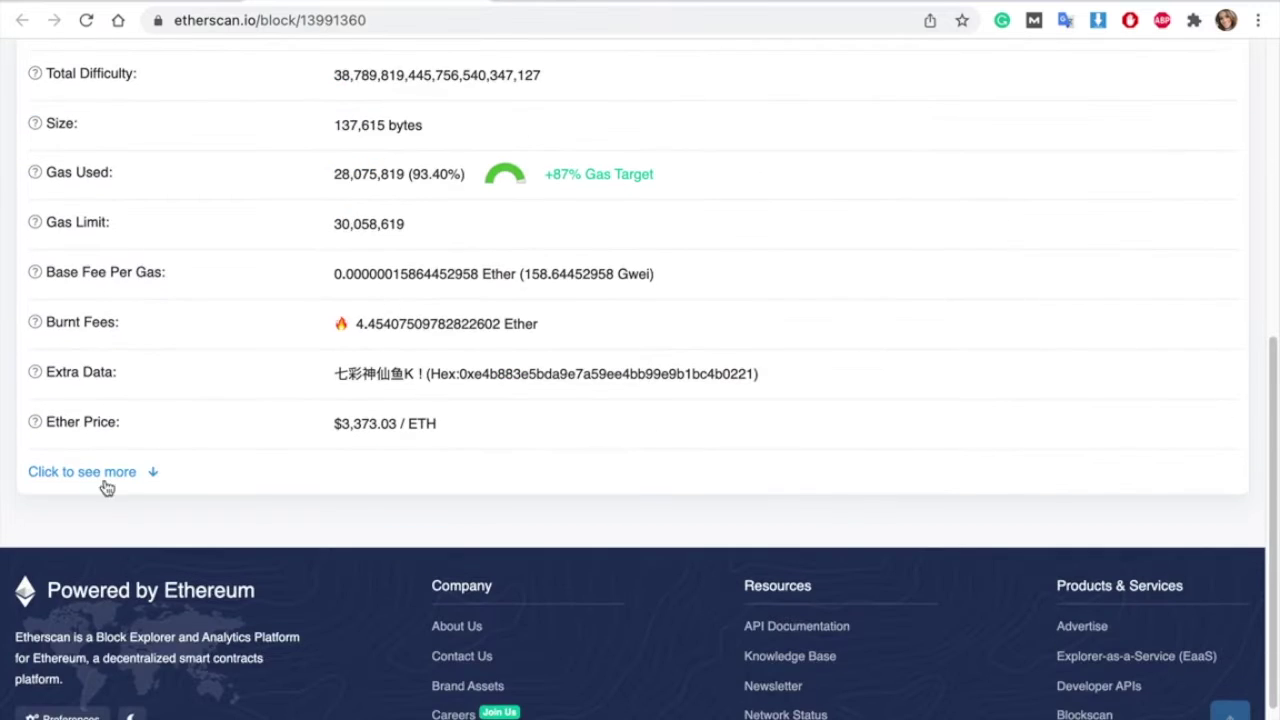
left_click(92, 478)
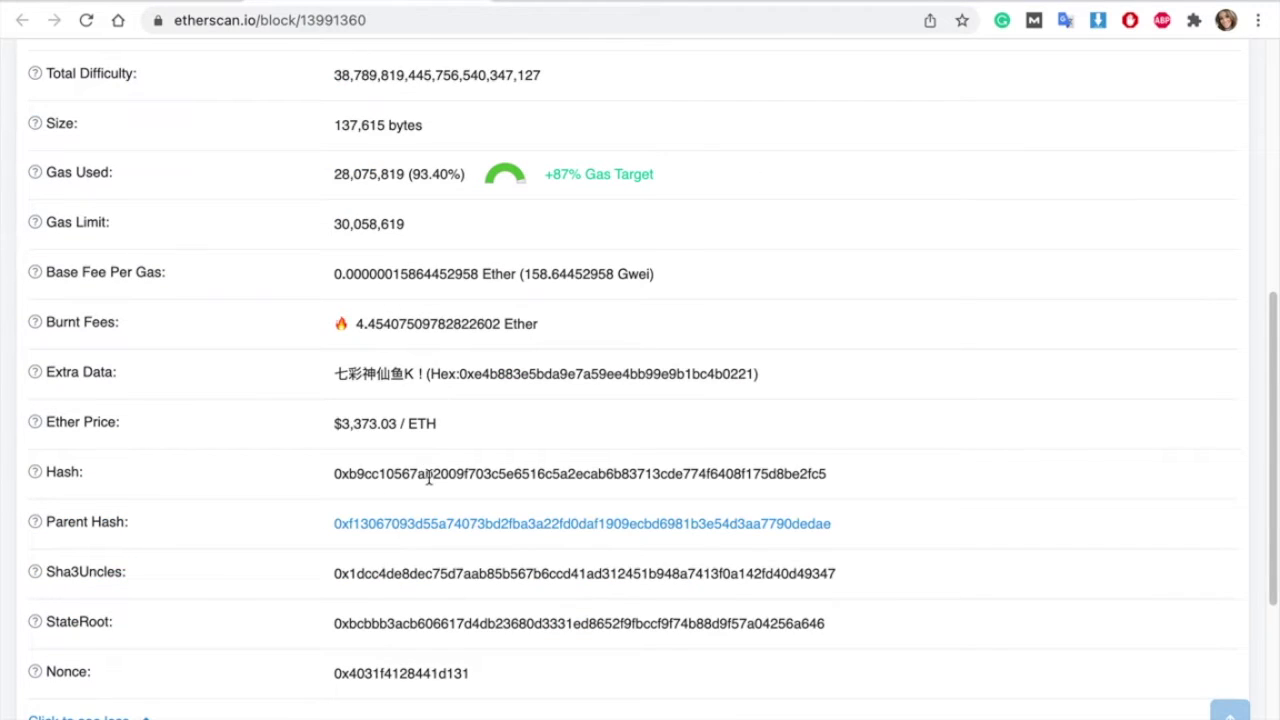
double_click(428, 476)
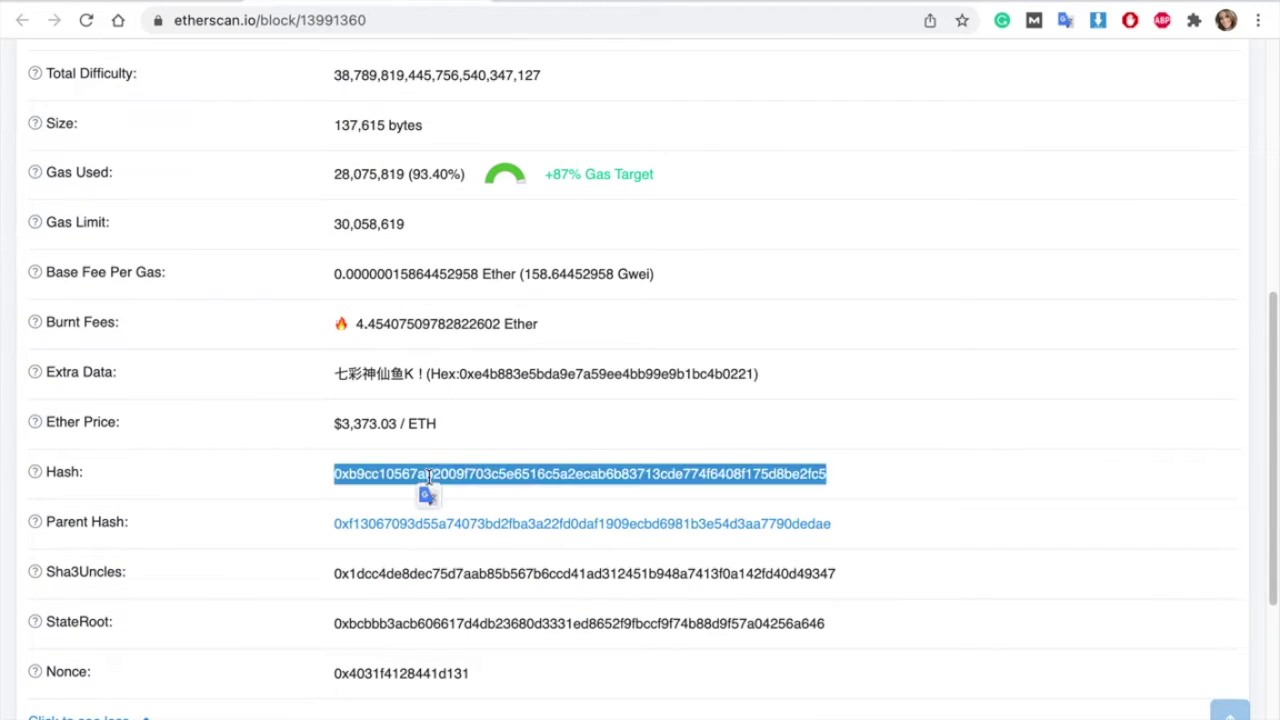
left_click(985, 467)
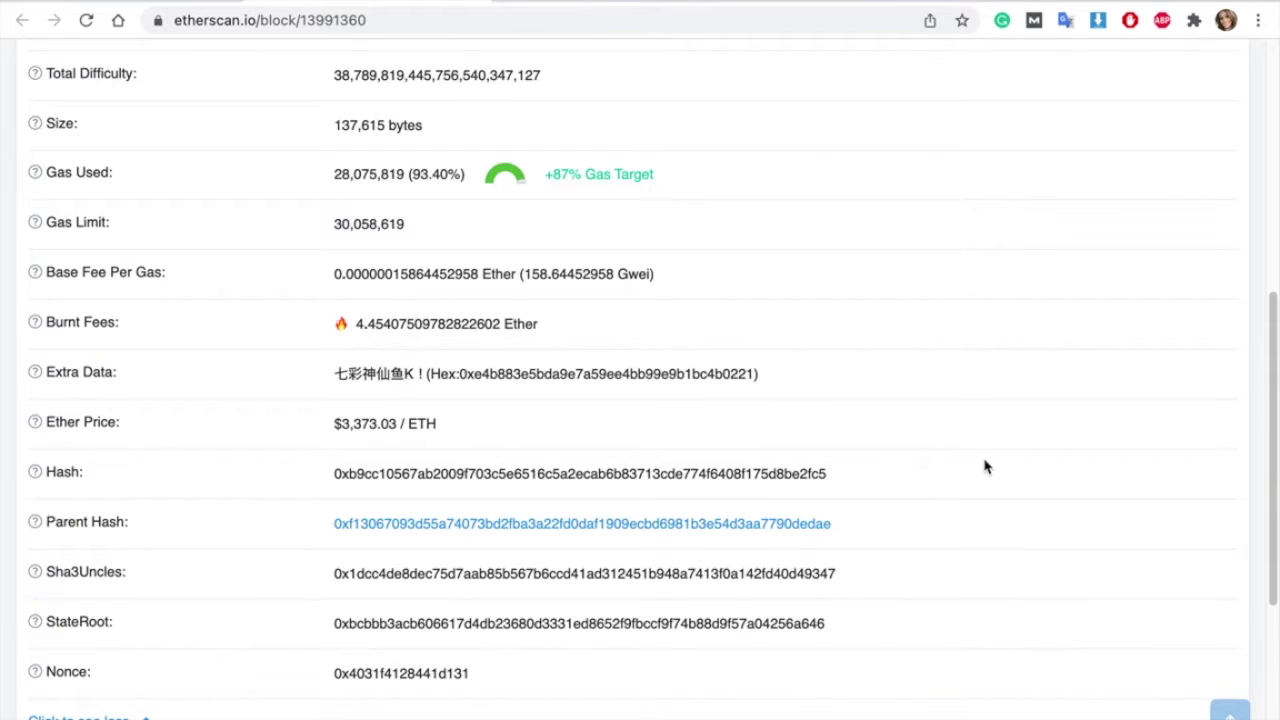
key("ctrl+Right")
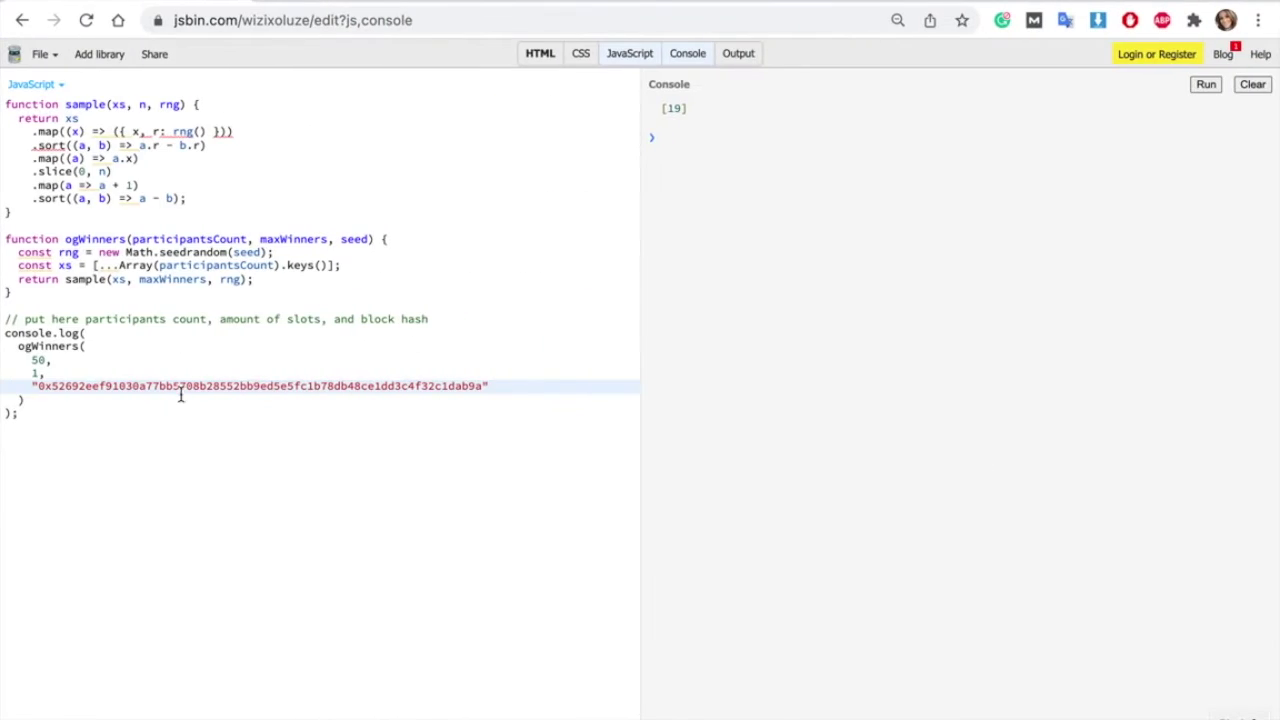
Replace the script's seed with block 13991360's hash, clear the previous console output and run the Day 7 draw
double_click(180, 387)
type("0xb9cc10567ab2009f703c5e6516c5a2ecab6b83713cde774f6408f175d8be2fc5")
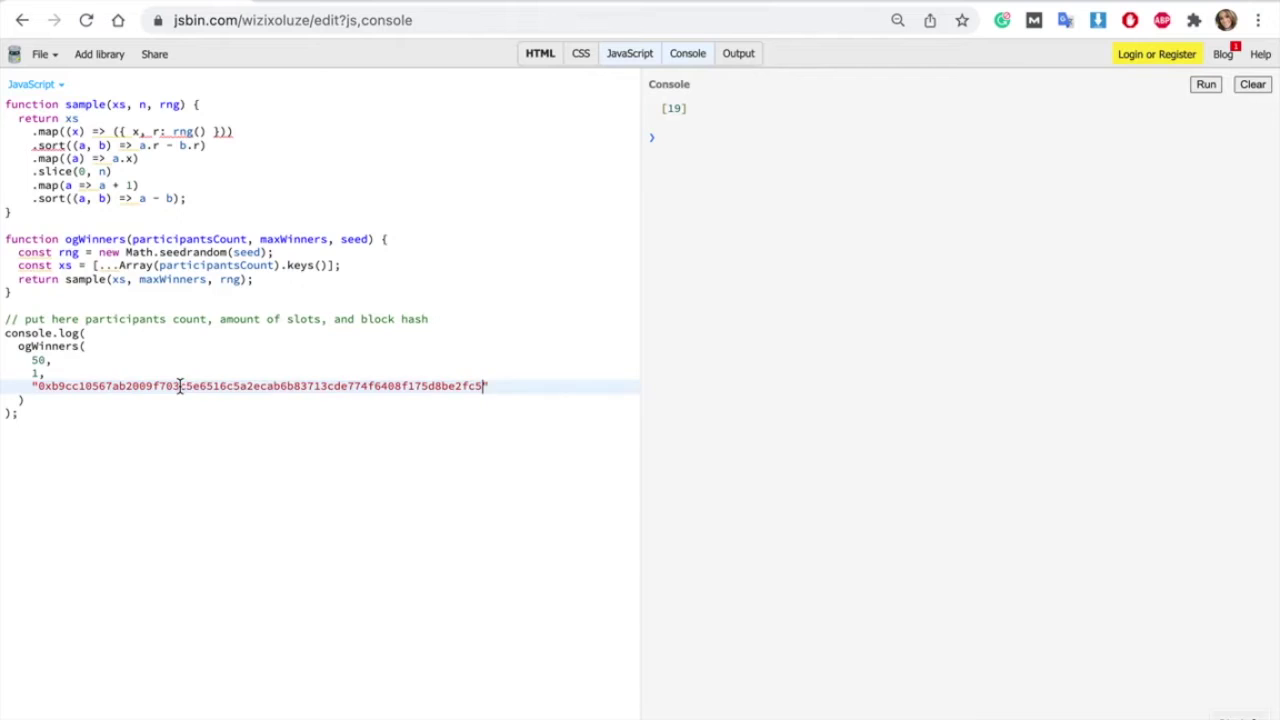
left_click(1256, 87)
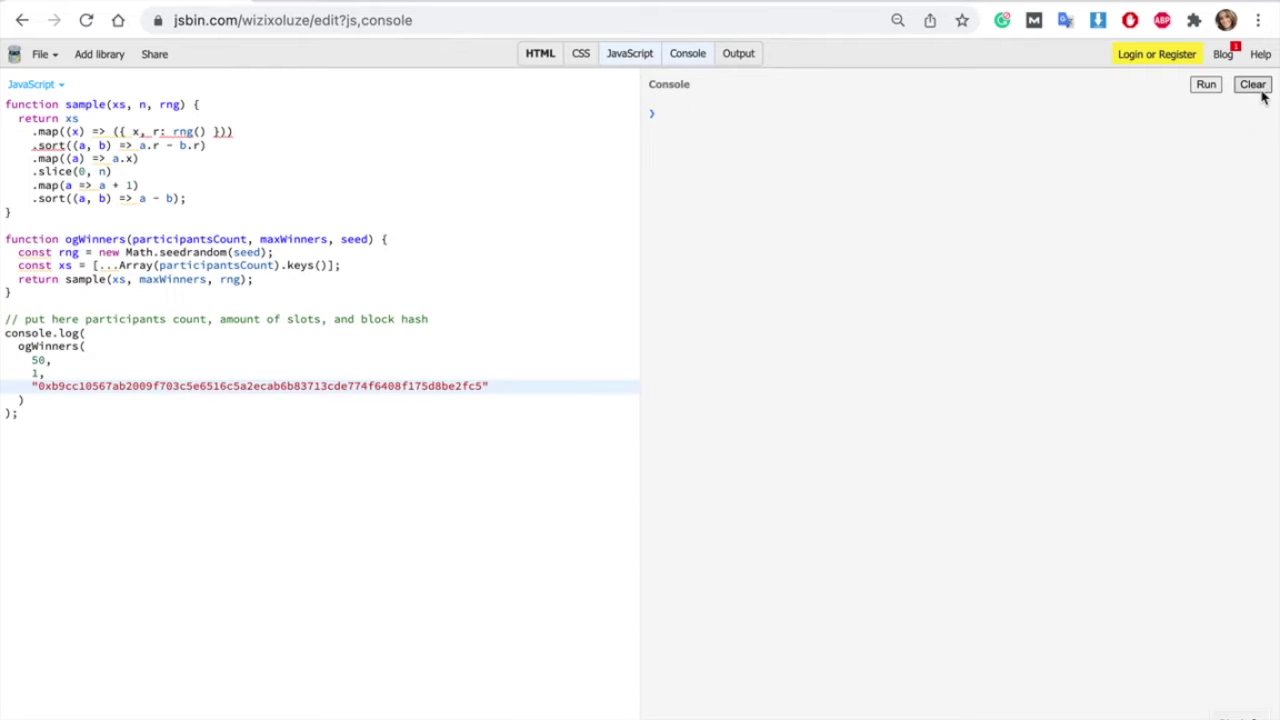
left_click(1206, 87)
Return to the 7prizes broadcast sheet and examine ticket 7's highlighted row and the entries below it in the Day 7 column
key("ctrl+Left")
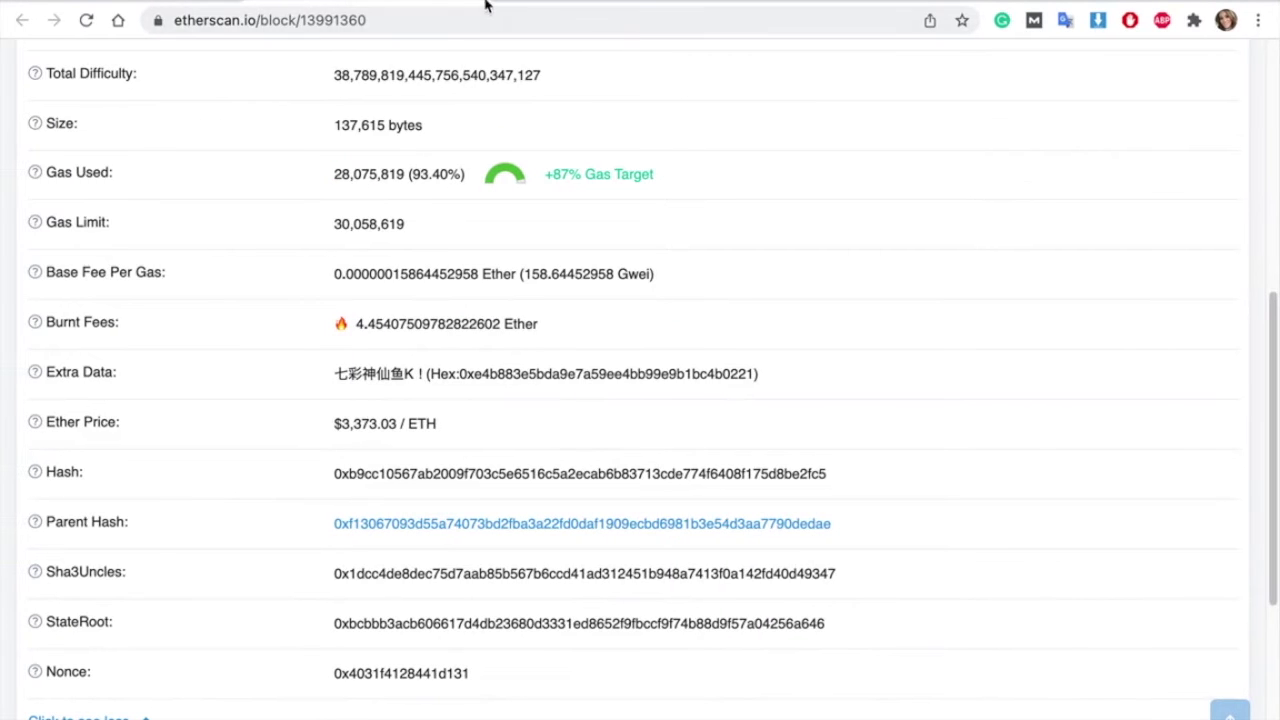
key("ctrl+Left")
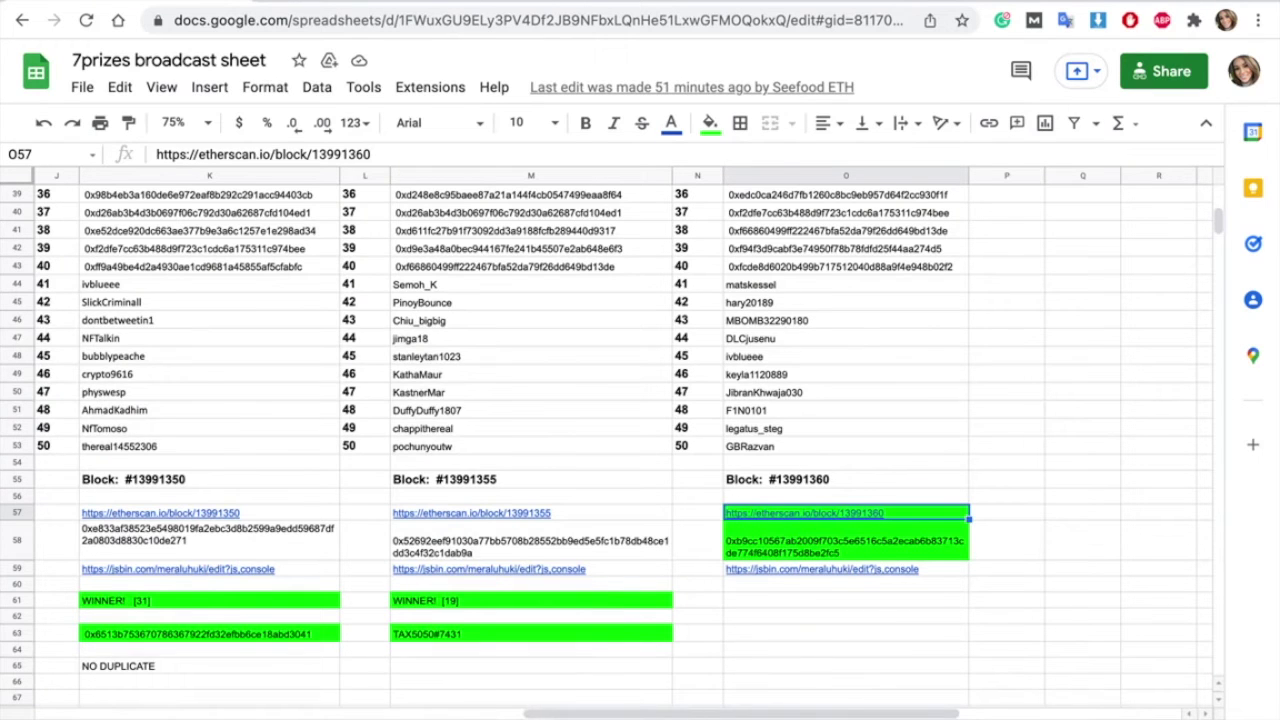
key("alt+Up")
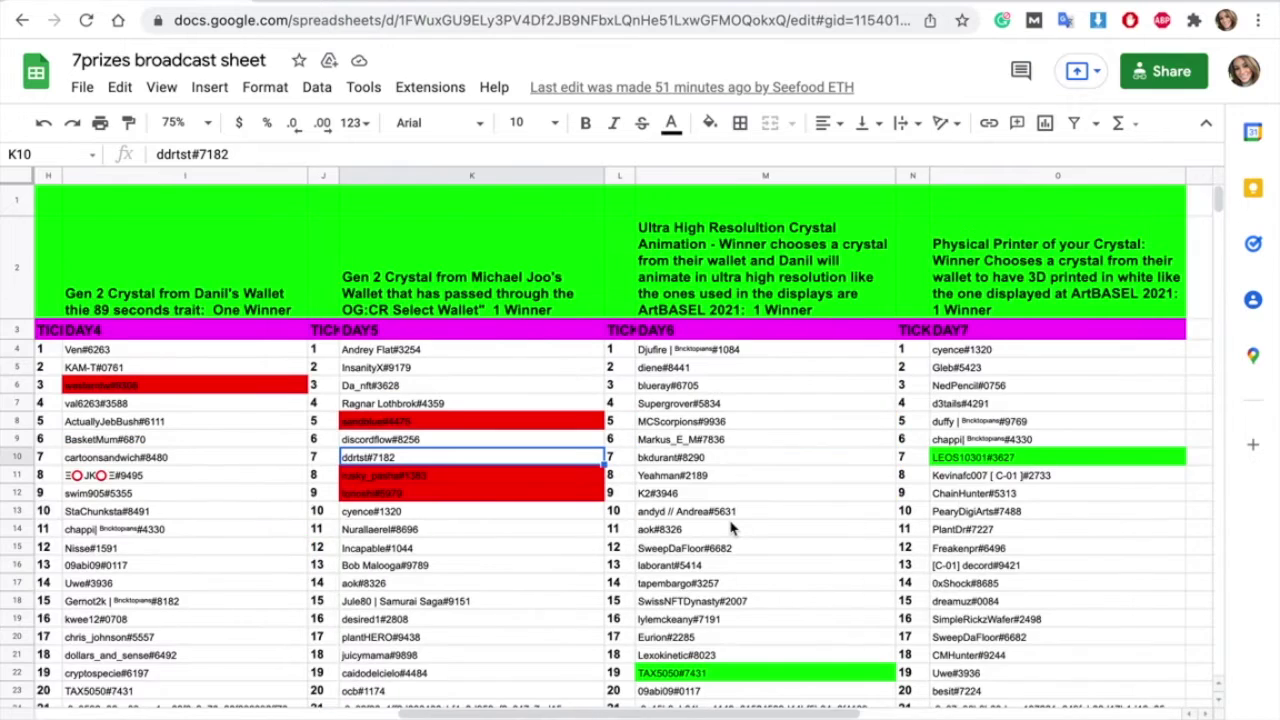
scroll(731, 528, "right", 1)
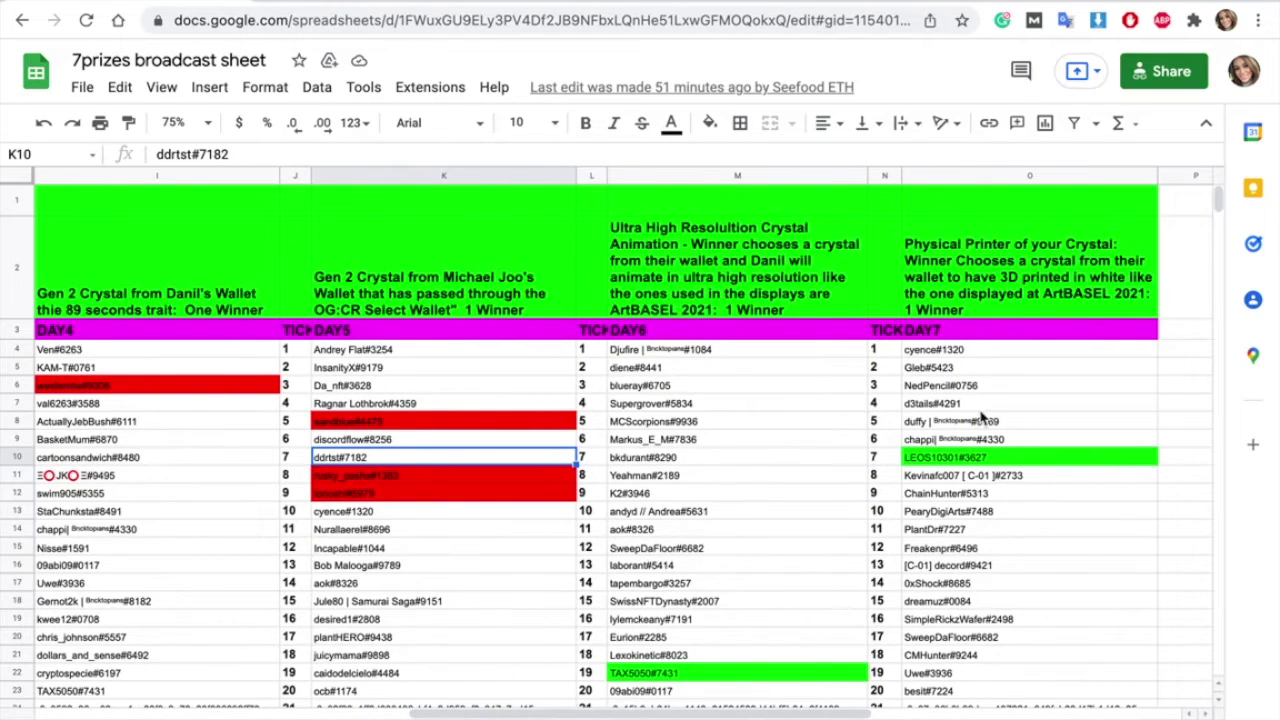
left_click(1024, 463)
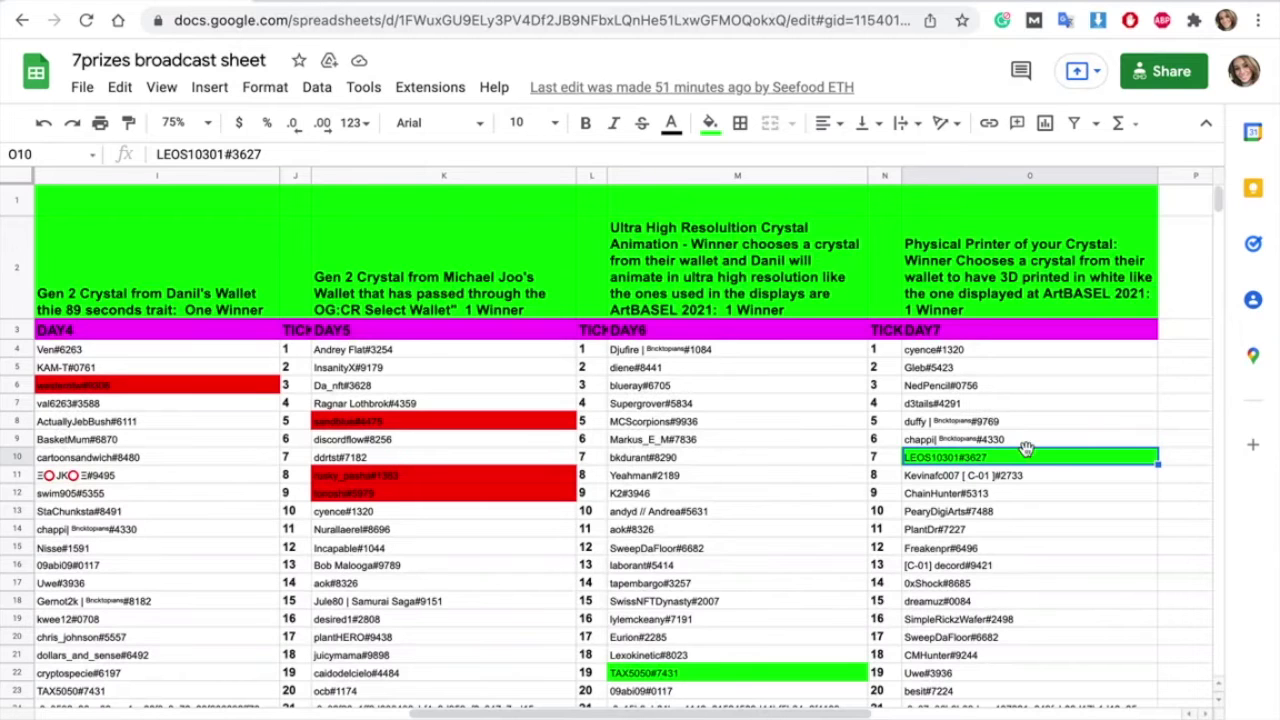
scroll(1026, 449, "down", 1)
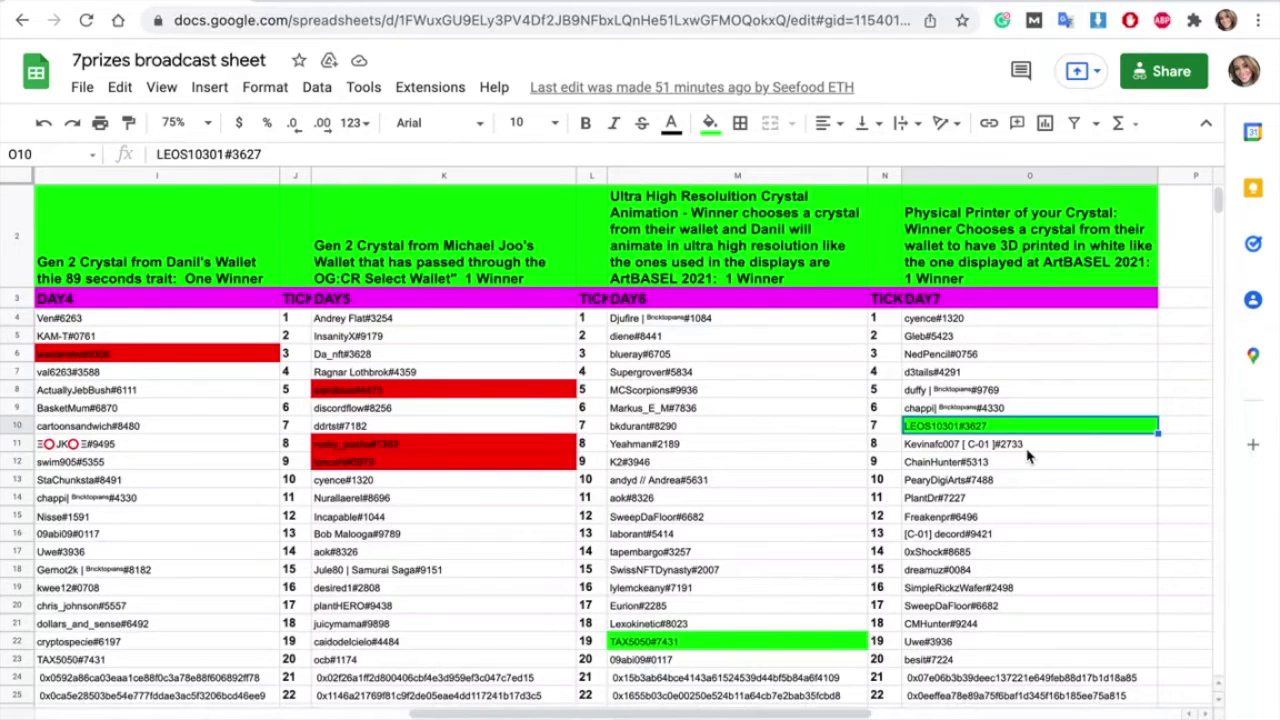
scroll(1029, 455, "down", 3)
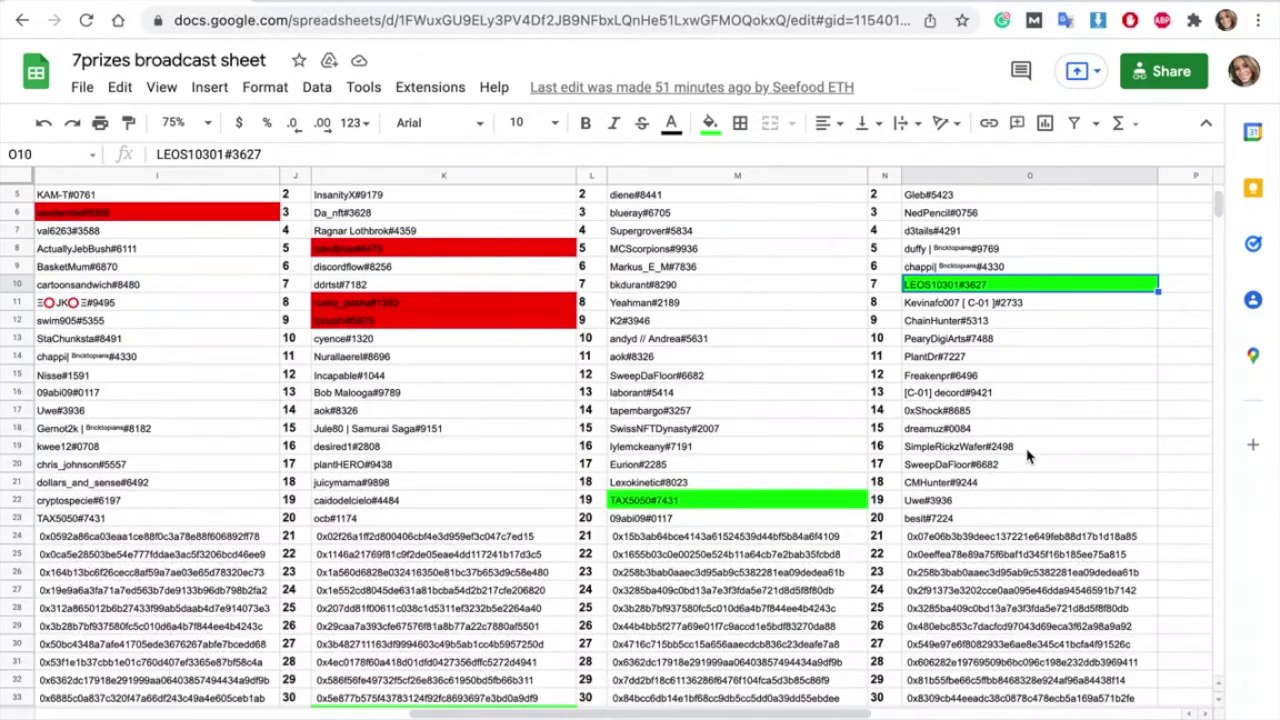